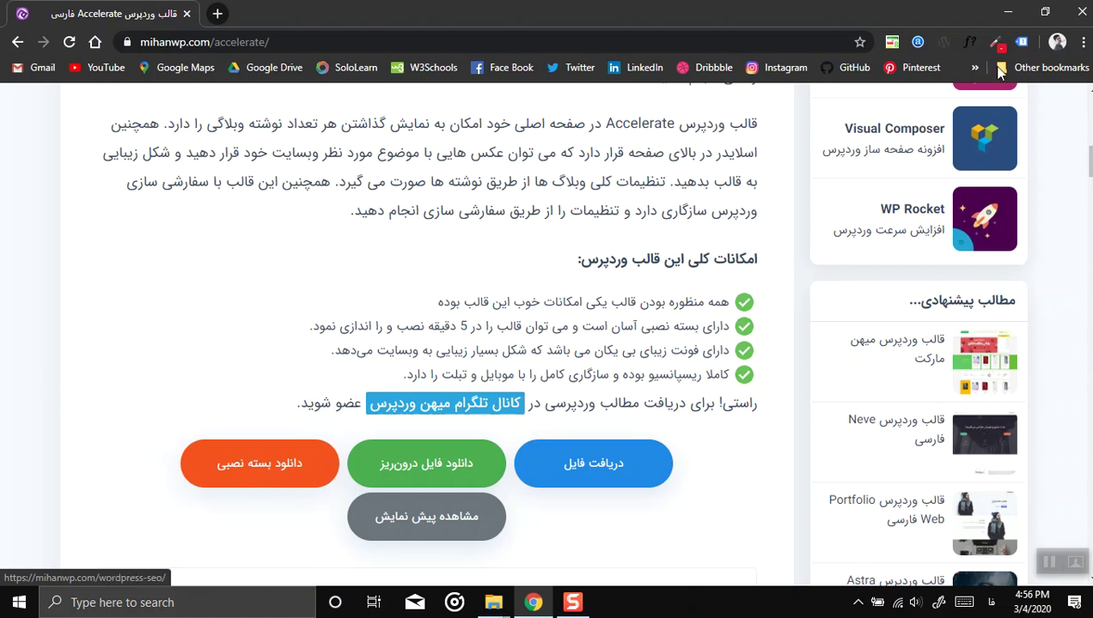
Step: Open Local Disk (D:) and look over its three zip archives
left_click(1009, 15)
double_click(32, 124)
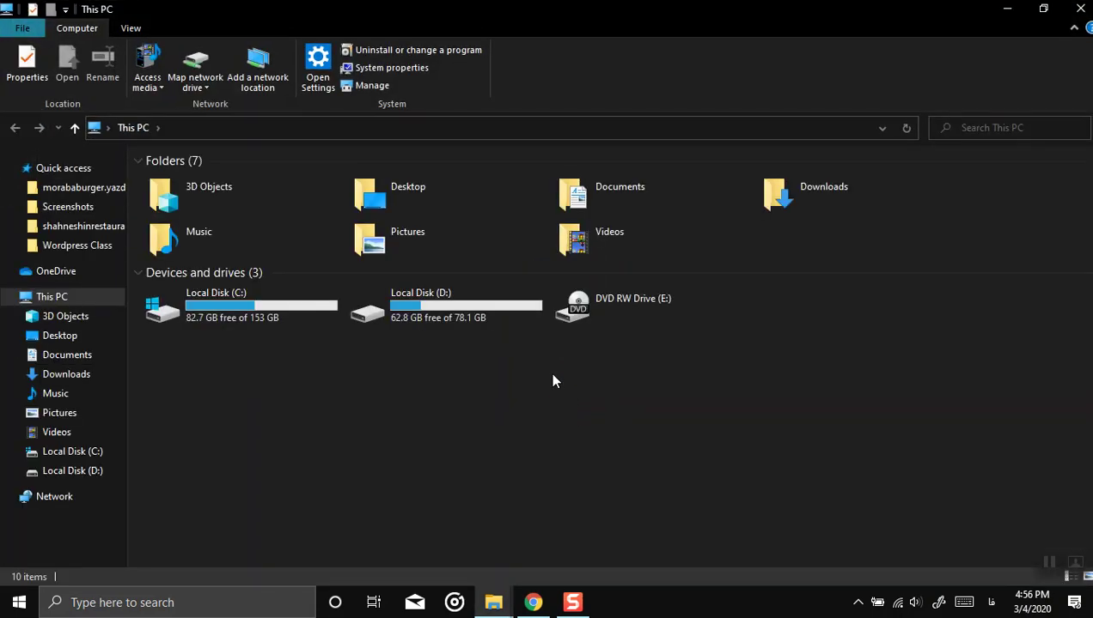
double_click(429, 296)
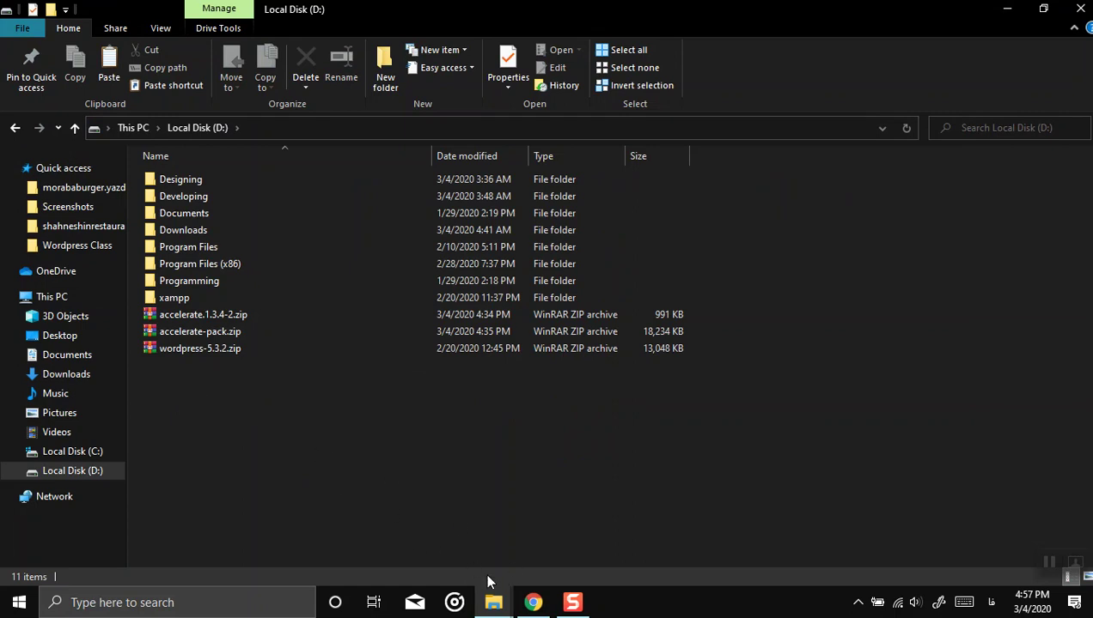
left_click(533, 602)
scroll(247, 453, "down", 1)
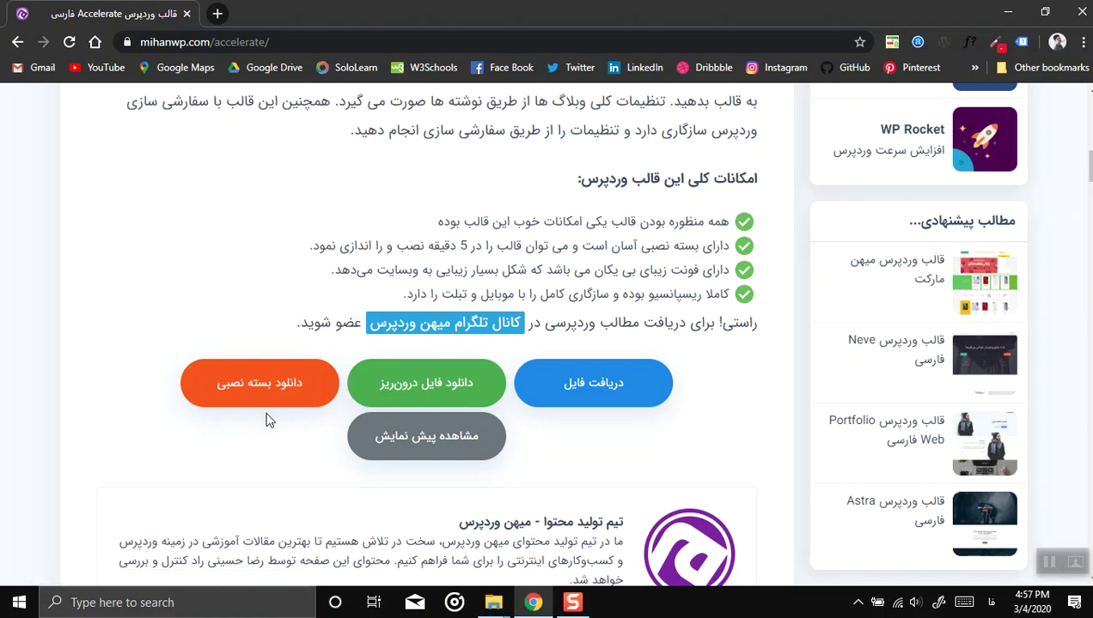
left_click(1008, 12)
left_click_drag(183, 407, 190, 312)
left_click(197, 410)
left_click(187, 315)
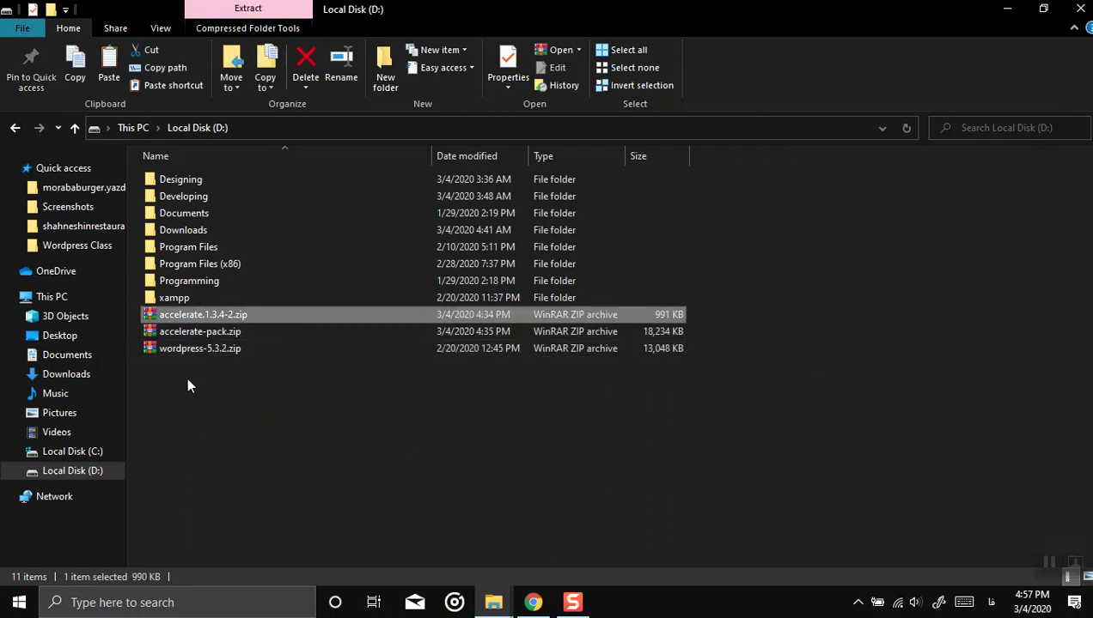
left_click(203, 333)
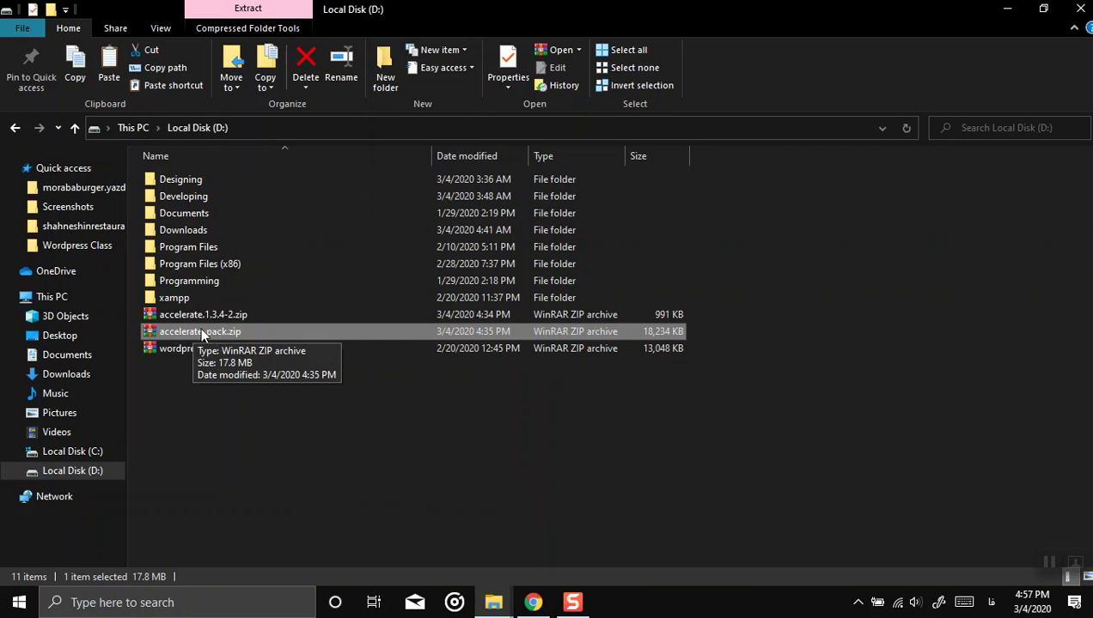
left_click(182, 350)
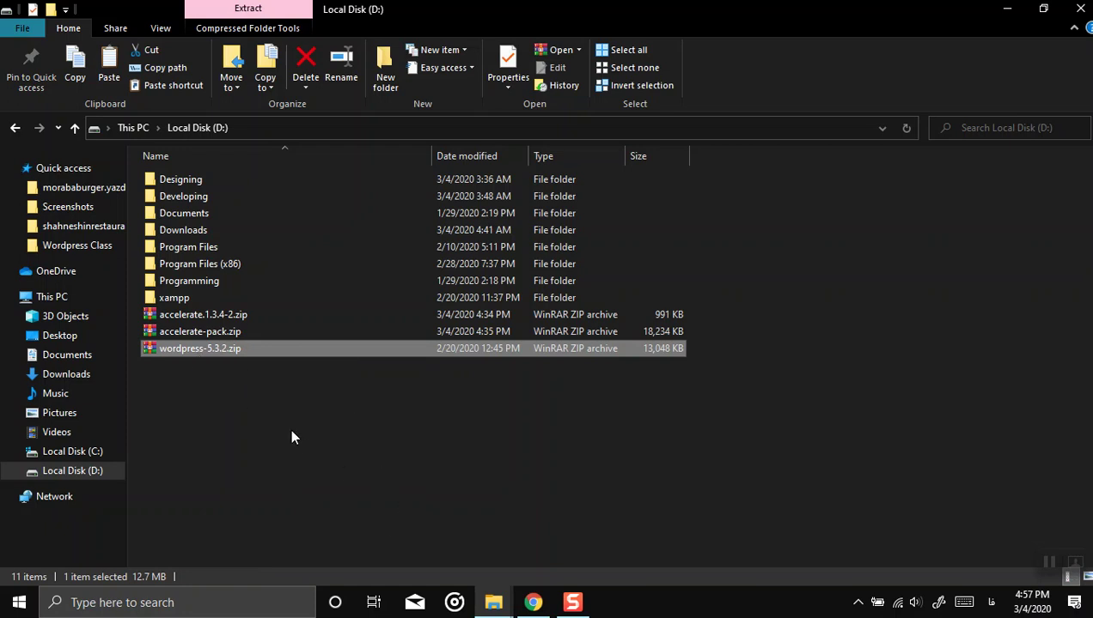
Step: Create empty folders wp1 and wp2 in D:\xampp\htdocs, then return to Local Disk (D:)
double_click(191, 297)
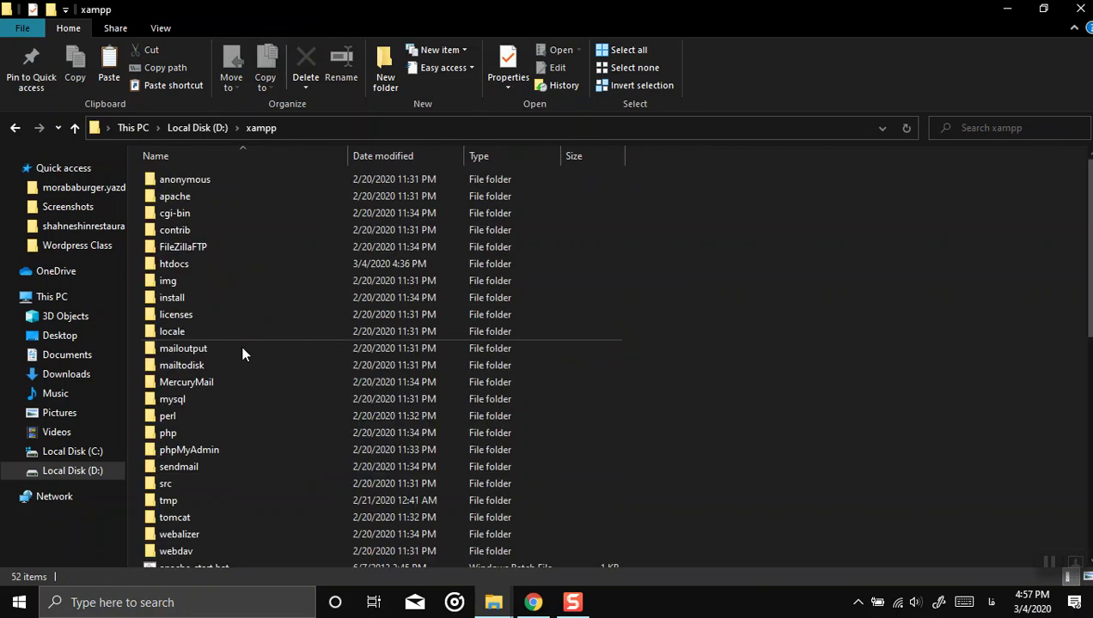
double_click(181, 266)
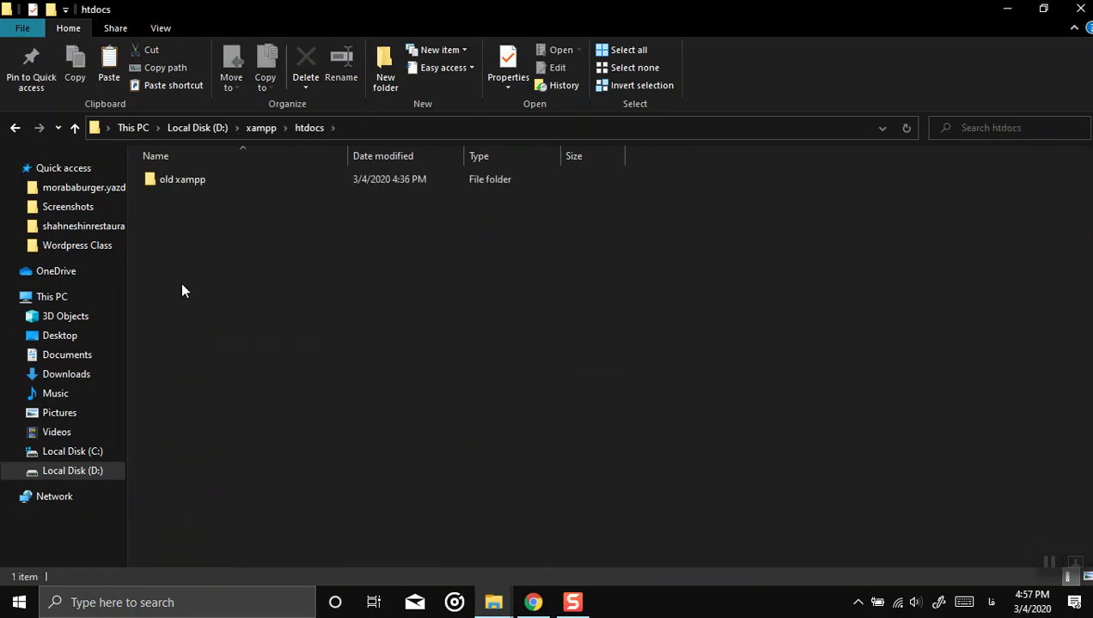
key("ctrl+shift+n")
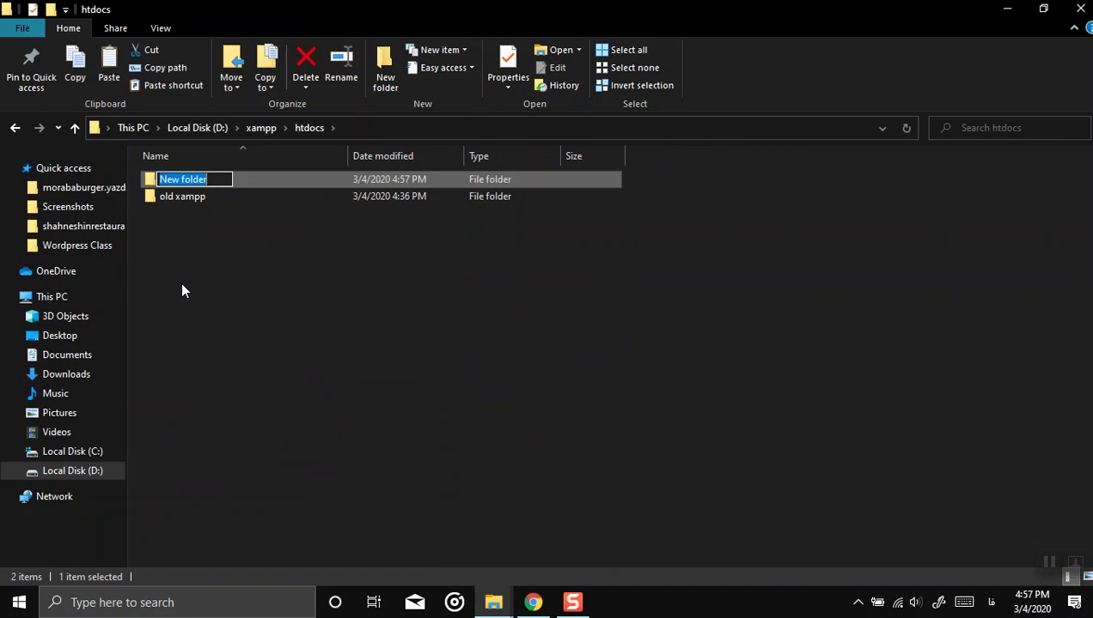
type("wp1")
key("Return")
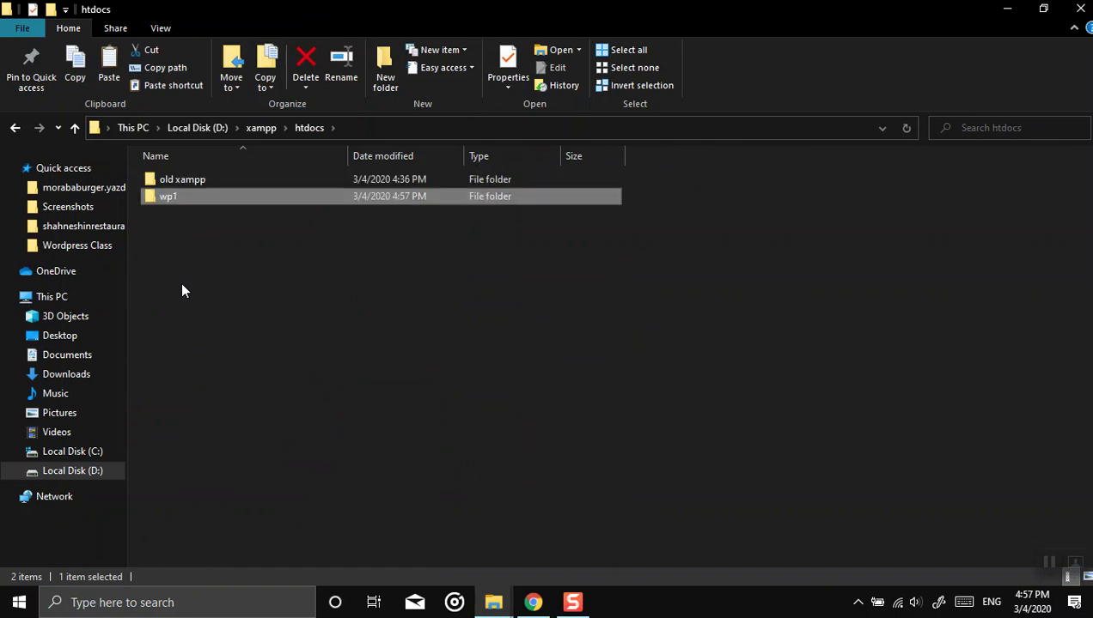
key("ctrl+shift+n")
type("wp2")
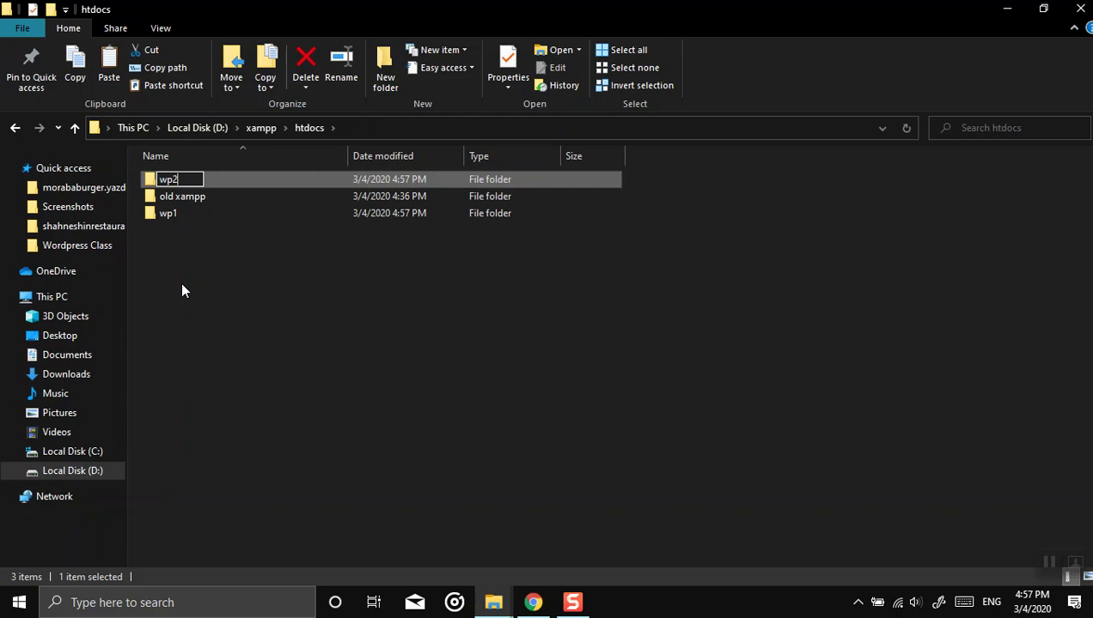
key("Return")
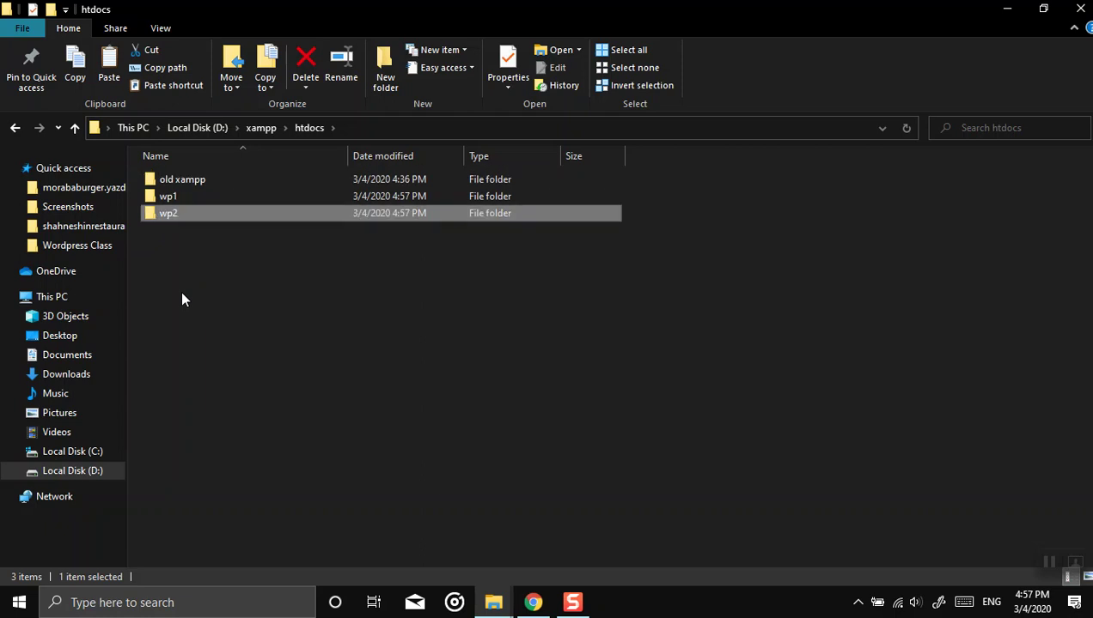
left_click(78, 474)
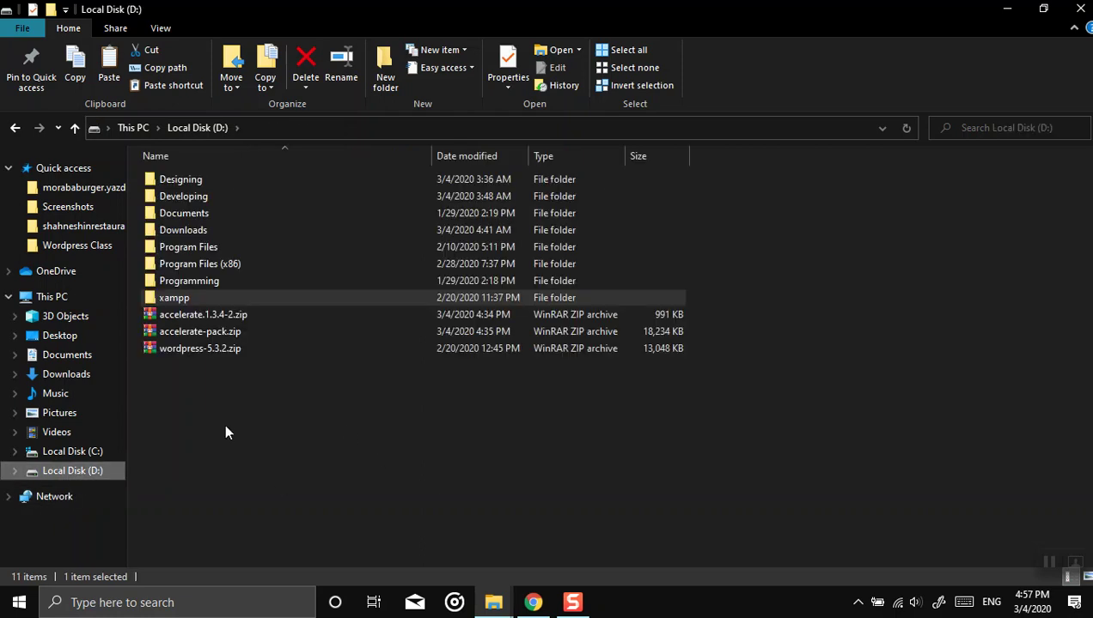
Step: Copy wordpress-5.3.2.zip and accelerate.1.3.4-2.zip into htdocs\wp1
left_click(180, 348)
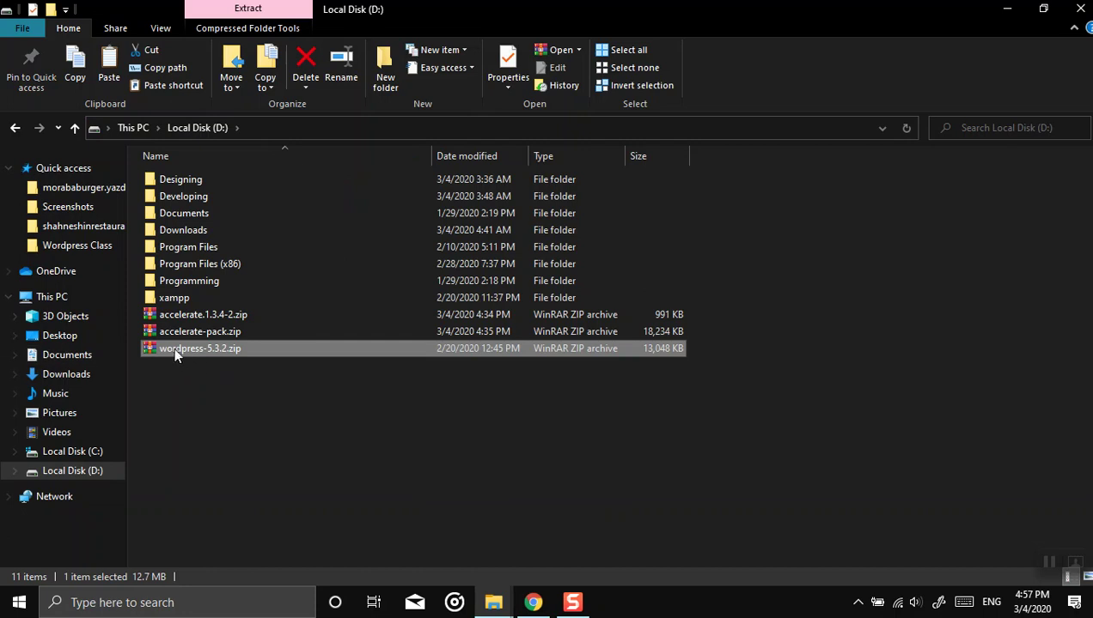
left_click(197, 316, "ctrl")
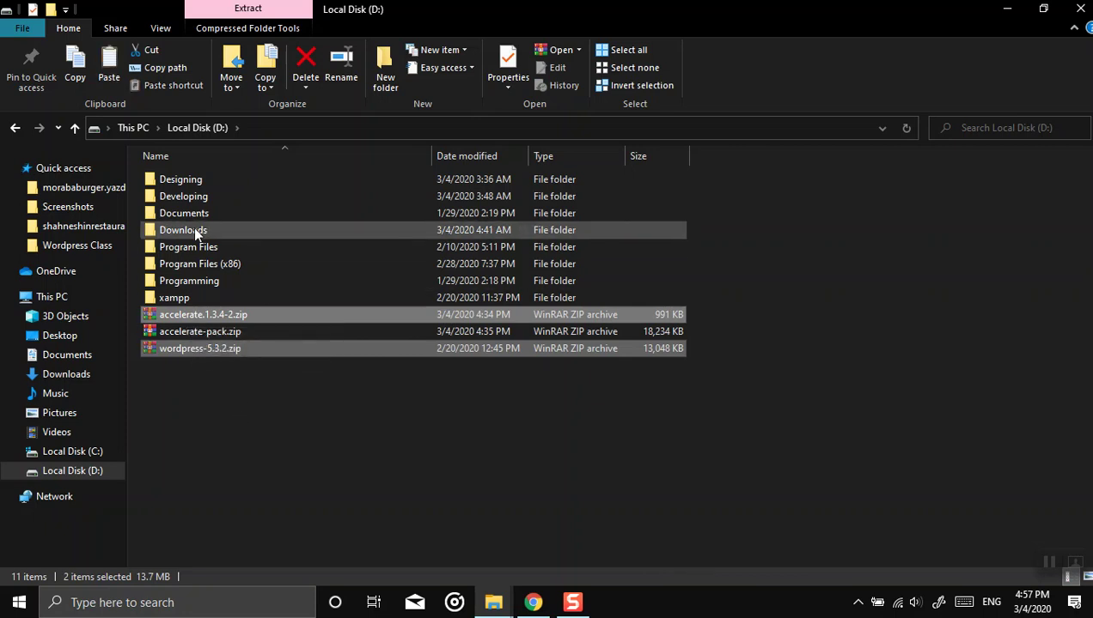
double_click(183, 297)
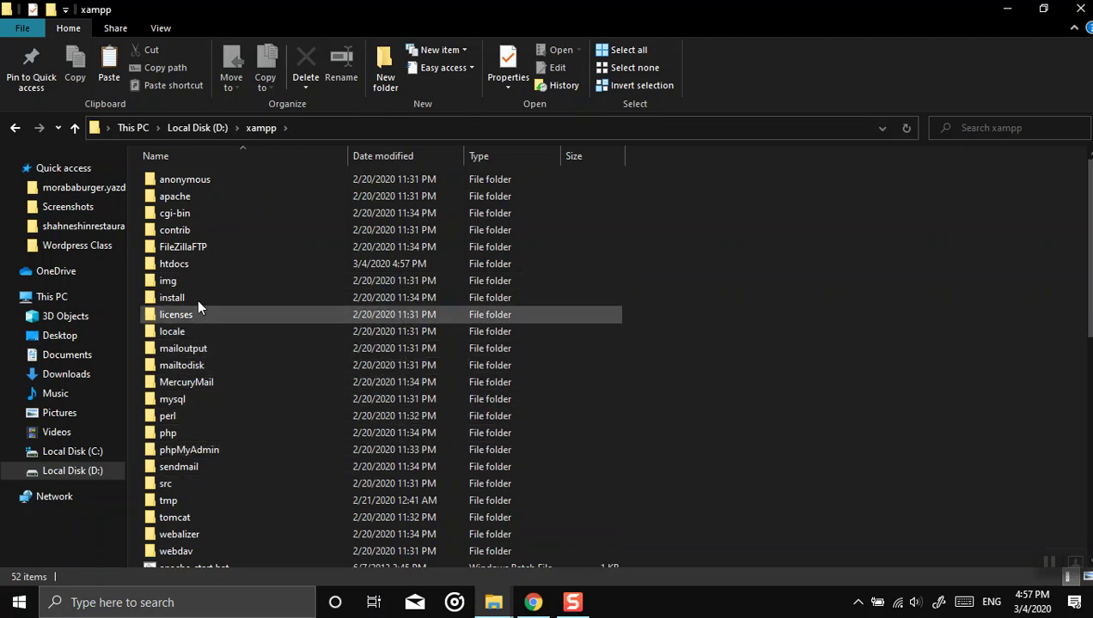
double_click(180, 265)
double_click(206, 198)
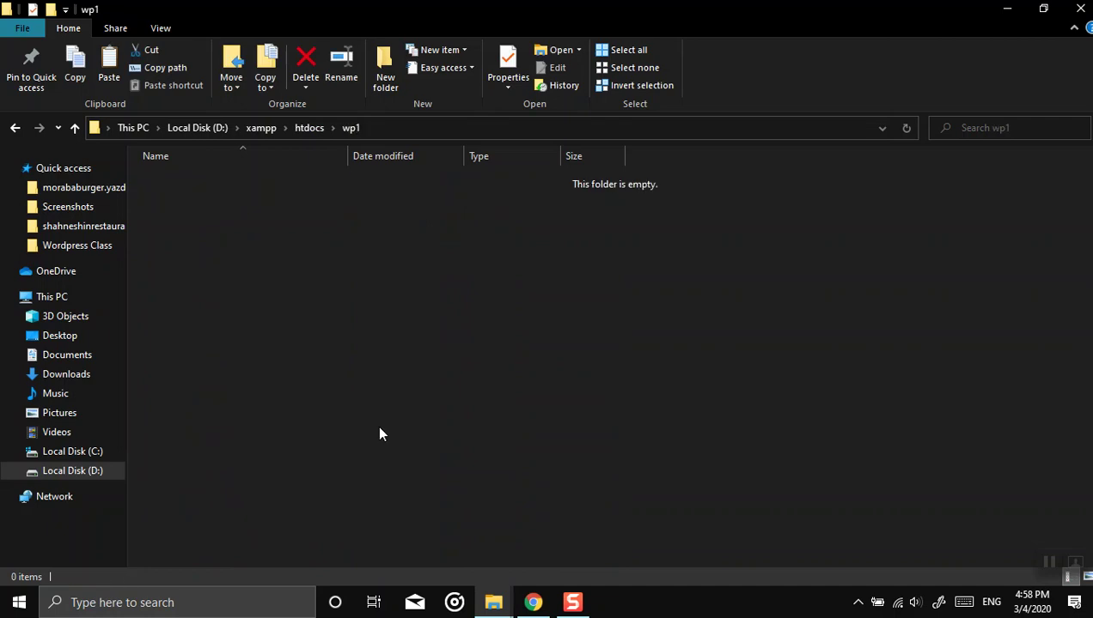
key("ctrl+v")
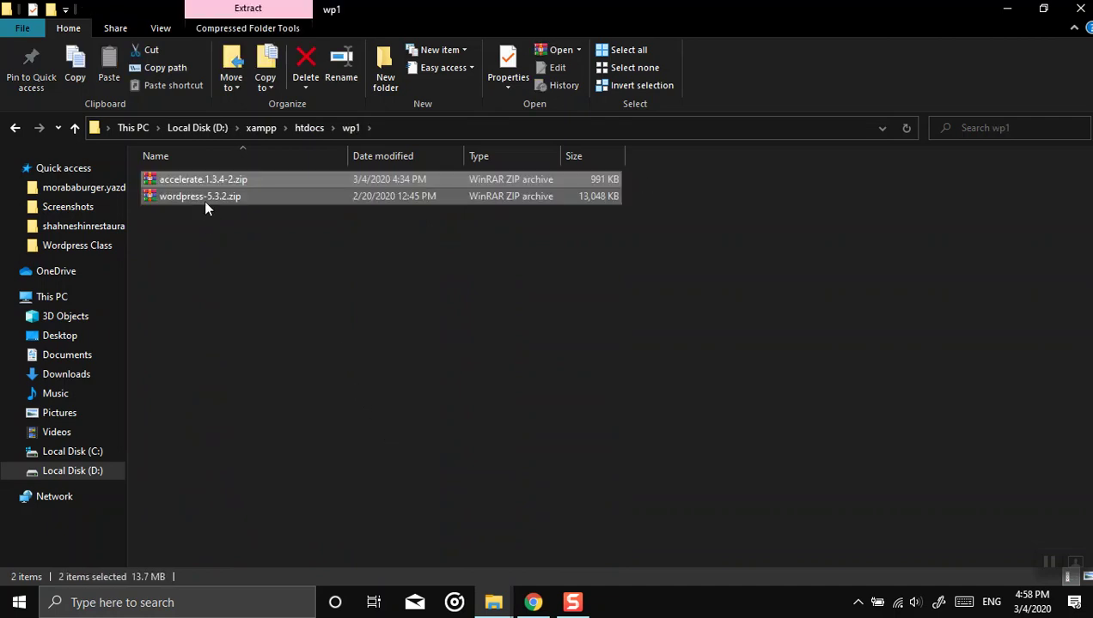
Step: Extract wordpress-5.3.2.zip in place inside wp1
left_click(193, 184)
right_click(182, 195)
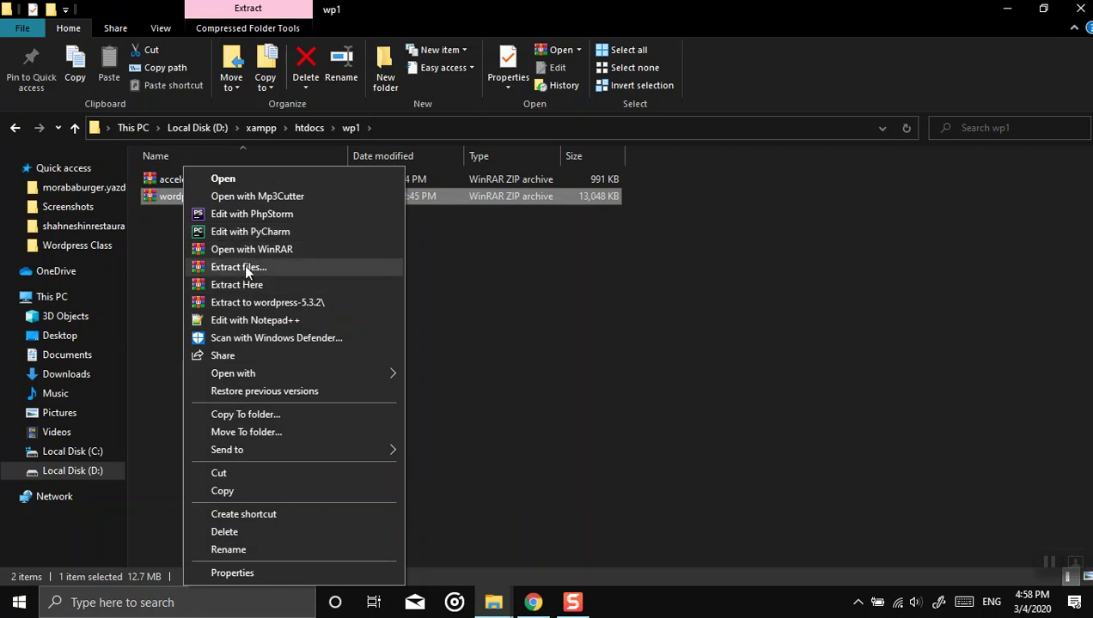
left_click(254, 285)
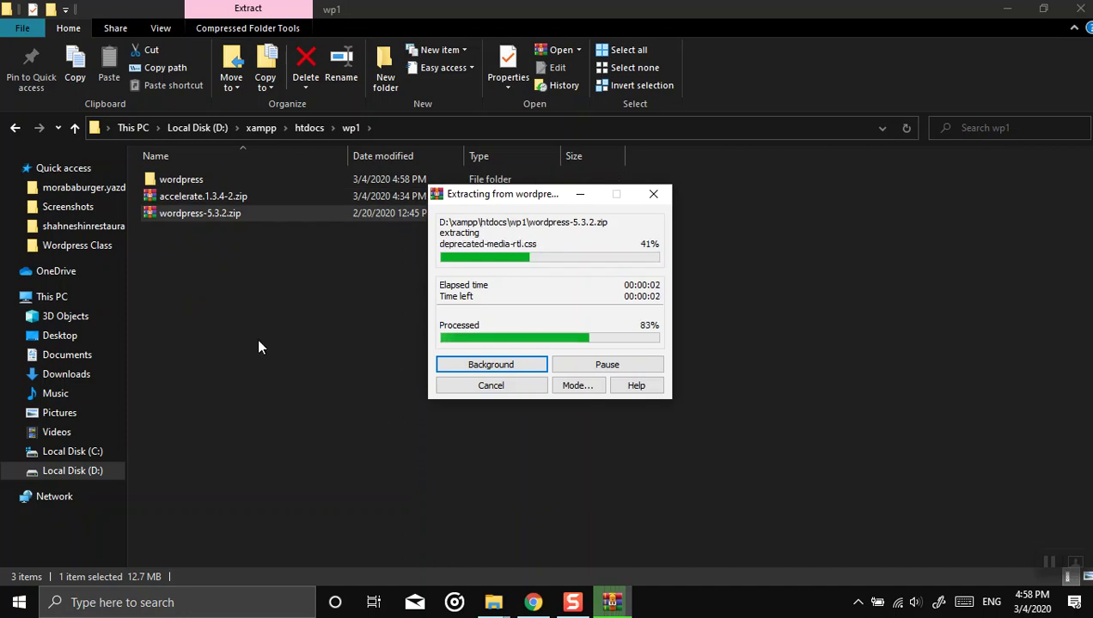
Step: Cut all 19 WordPress files and folders out of the extracted wordpress folder
double_click(168, 181)
left_click_drag(204, 534, 189, 173)
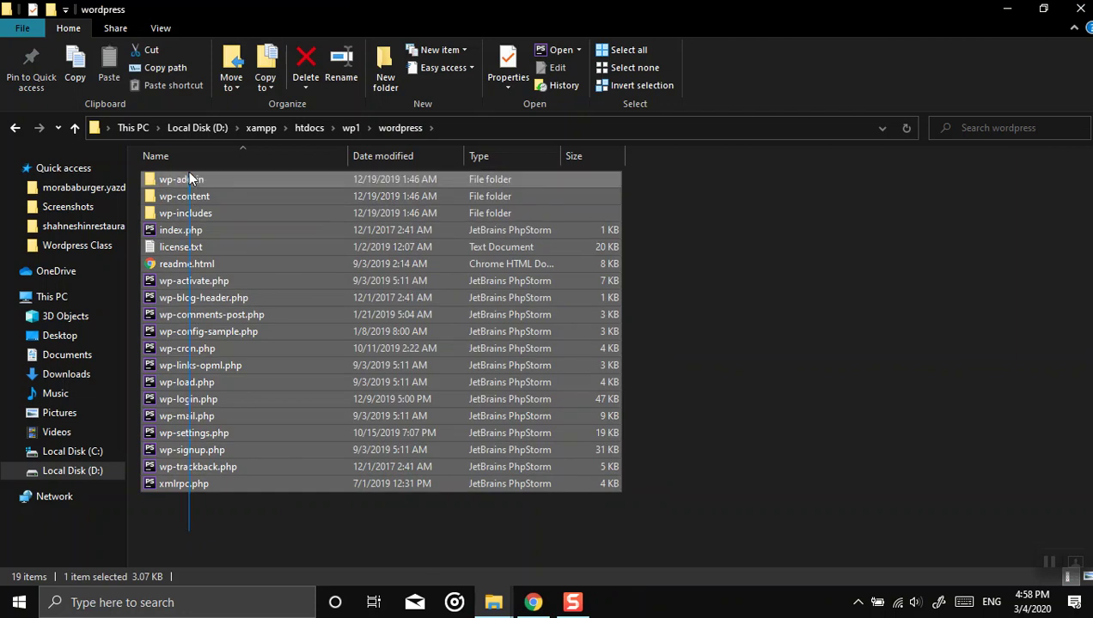
right_click(194, 243)
left_click(265, 465)
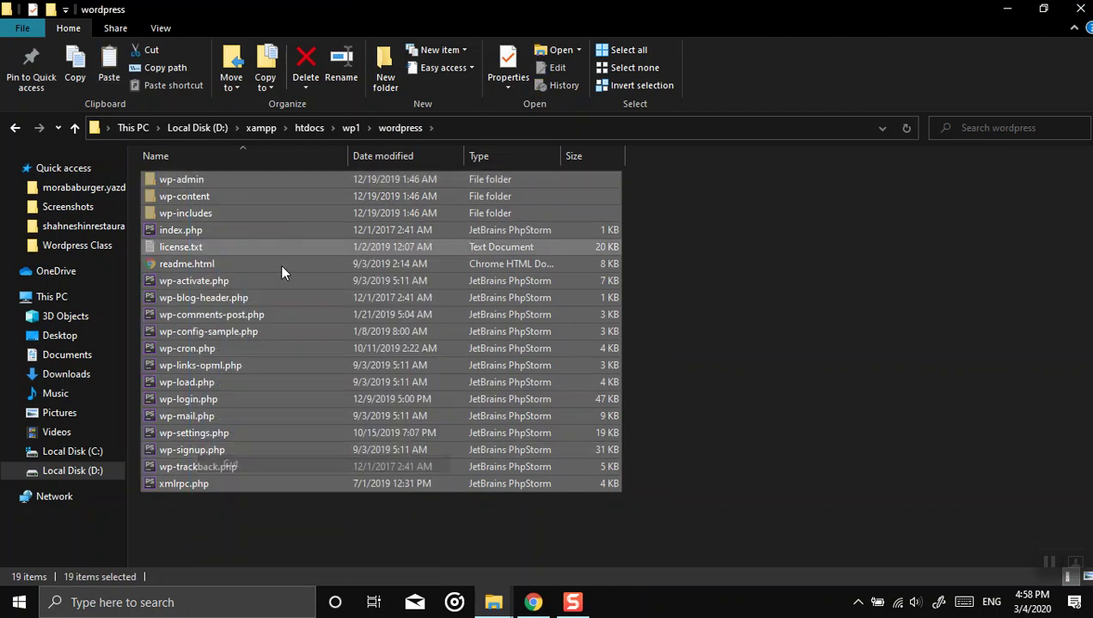
left_click(353, 127)
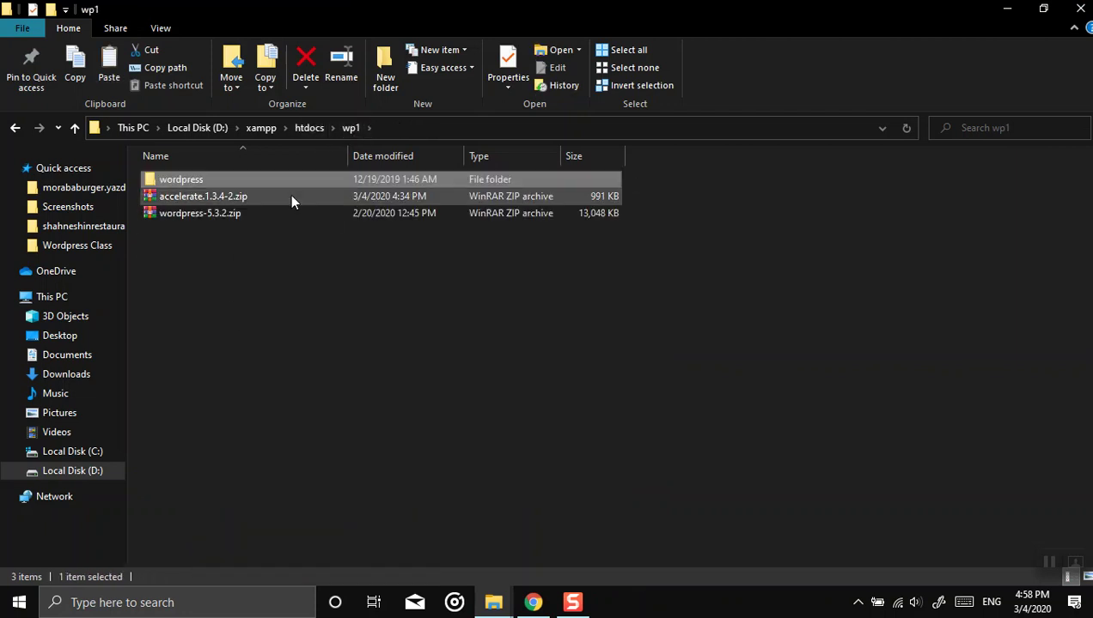
double_click(190, 181)
left_click_drag(173, 541, 192, 167)
right_click(202, 251)
left_click(255, 470)
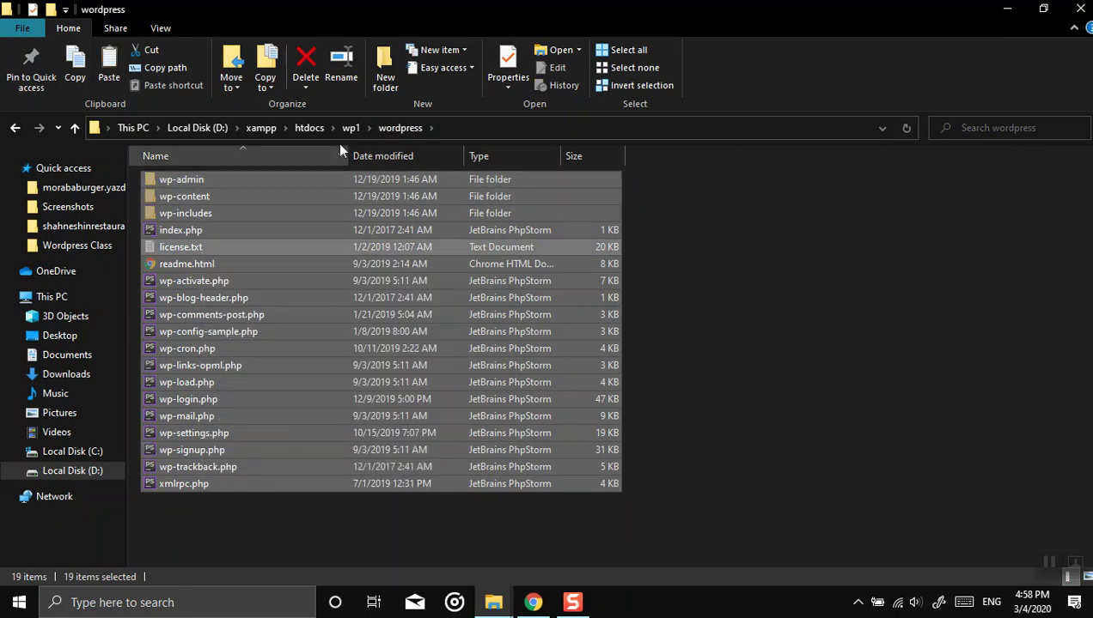
left_click(348, 128)
Step: Paste the WordPress files directly into wp1 and permanently delete the empty wordpress folder
left_click(311, 131)
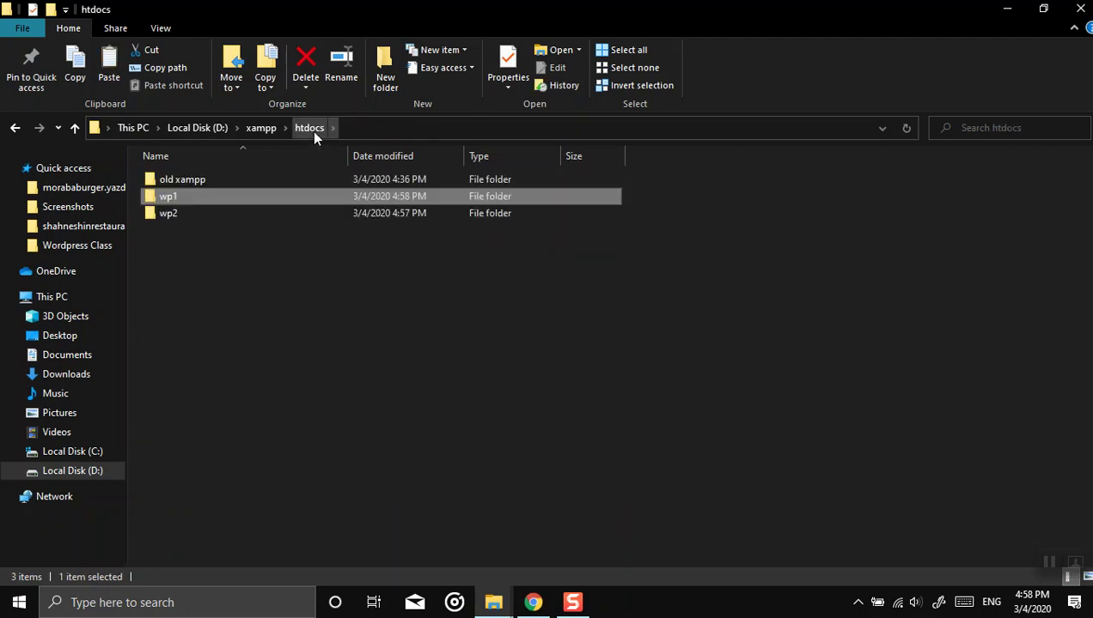
double_click(165, 199)
right_click(236, 392)
left_click(275, 241)
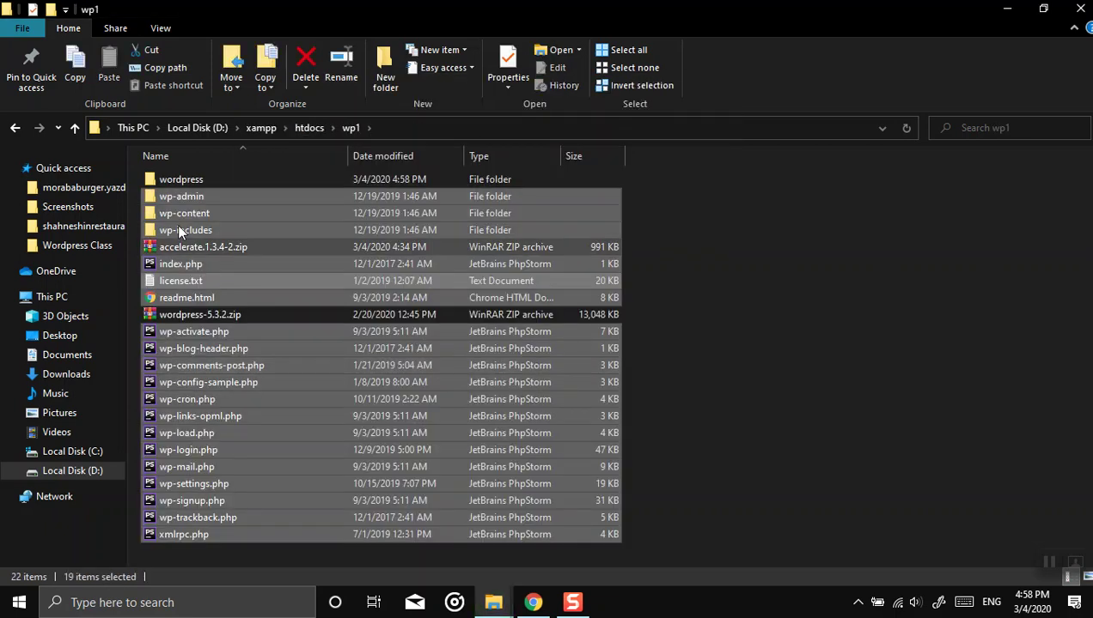
left_click(154, 178)
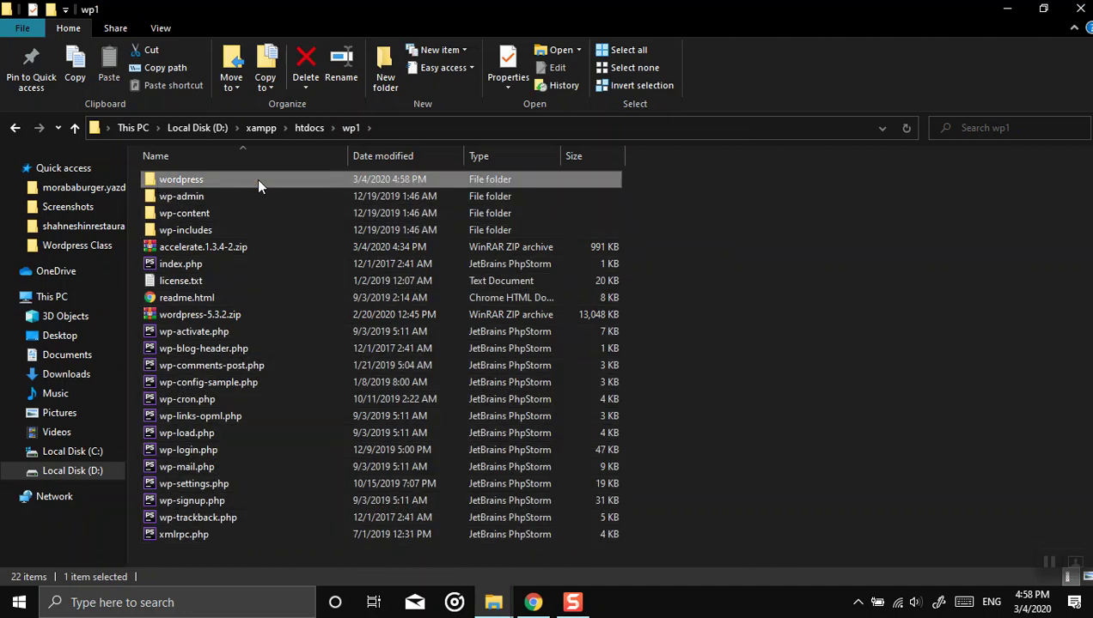
key("shift+Delete")
key("Return")
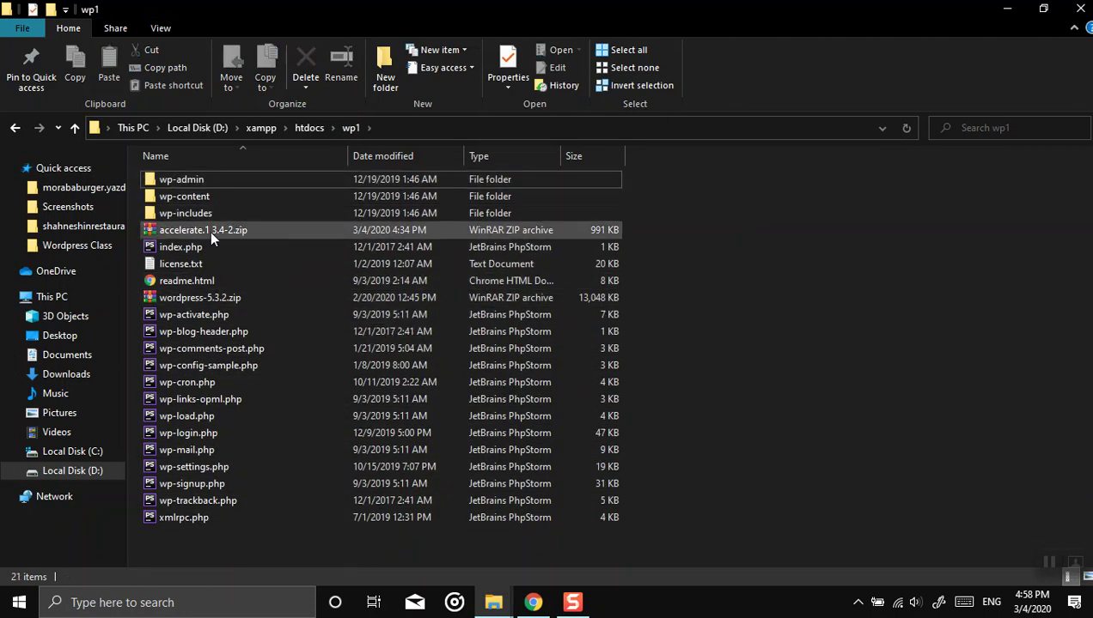
left_click(206, 229)
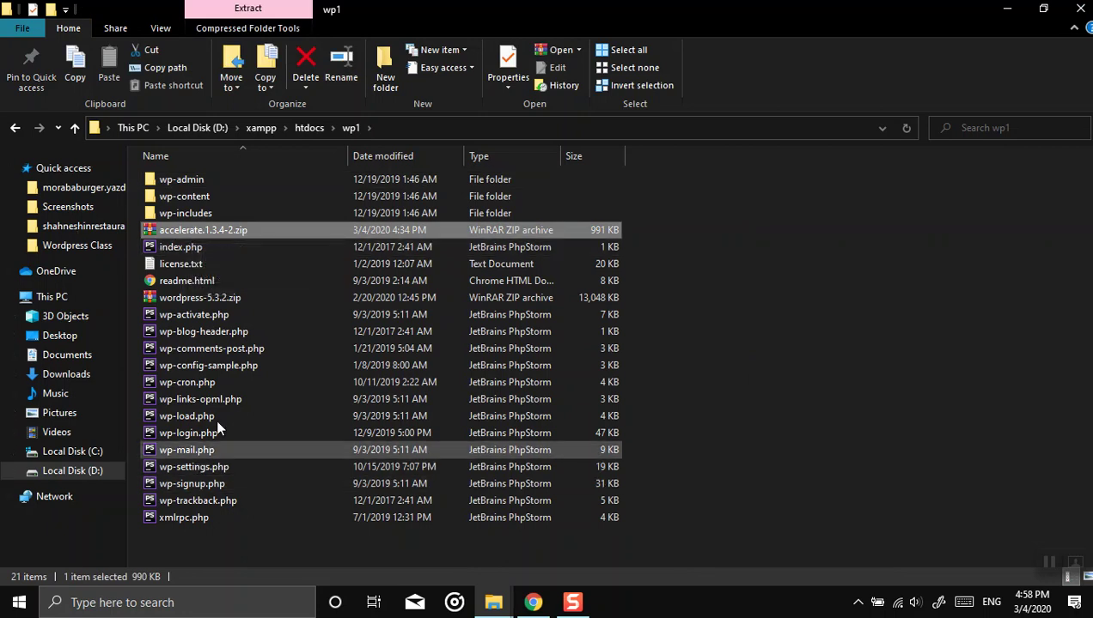
left_click(18, 602)
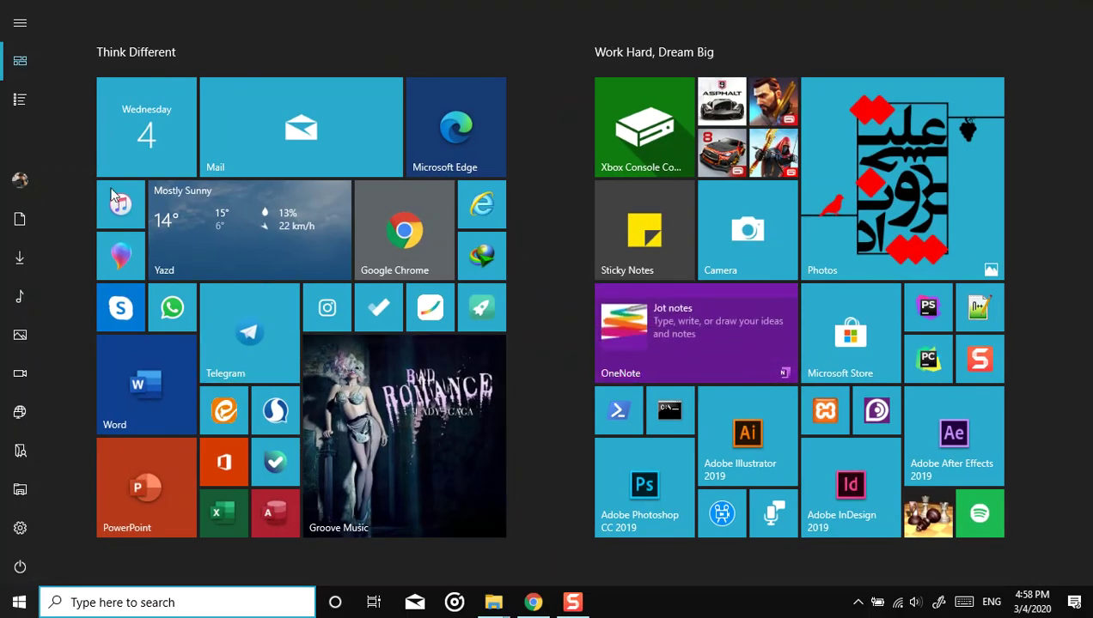
Step: Launch XAMPP from the Start menu
left_click(822, 421)
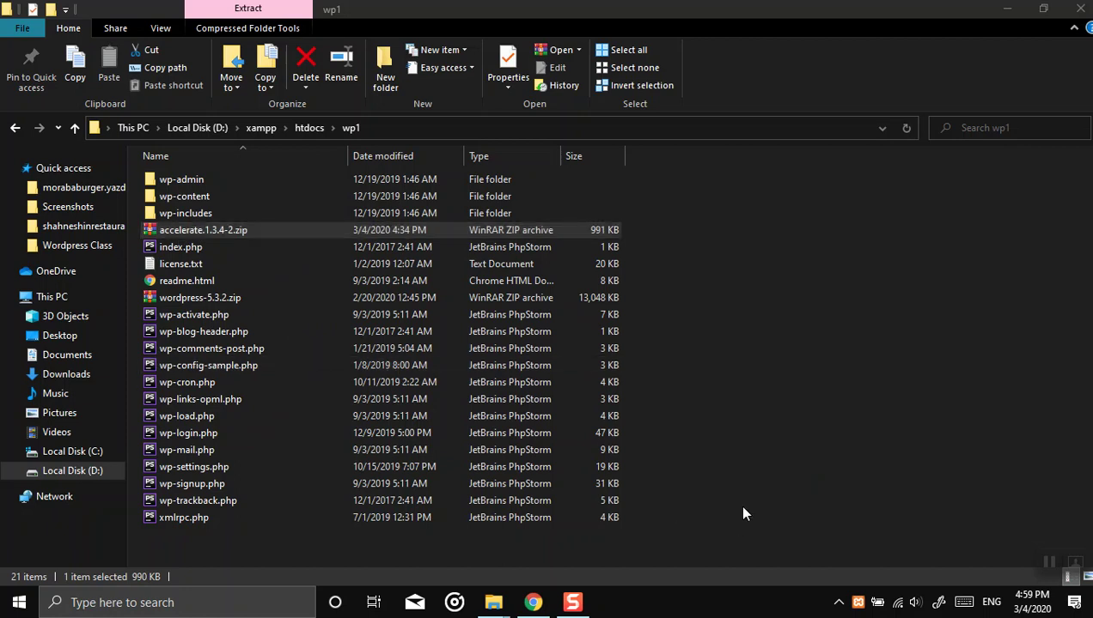
Step: Load localhost/wp1 in a new Chrome tab to reach the WordPress setup page
left_click(837, 604)
left_click(533, 602)
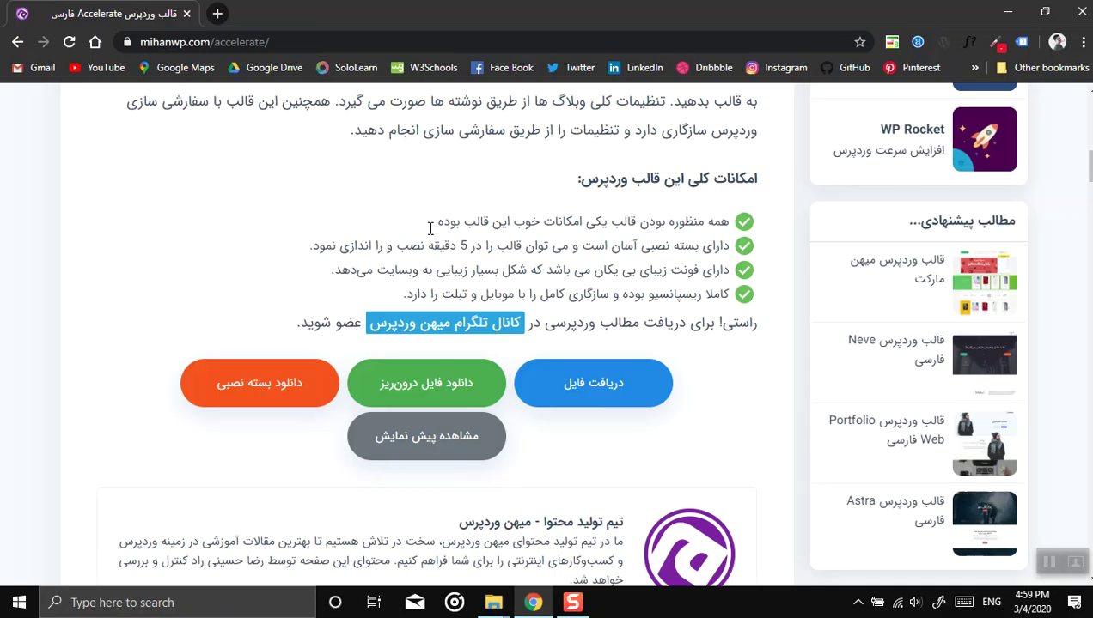
key("ctrl+t")
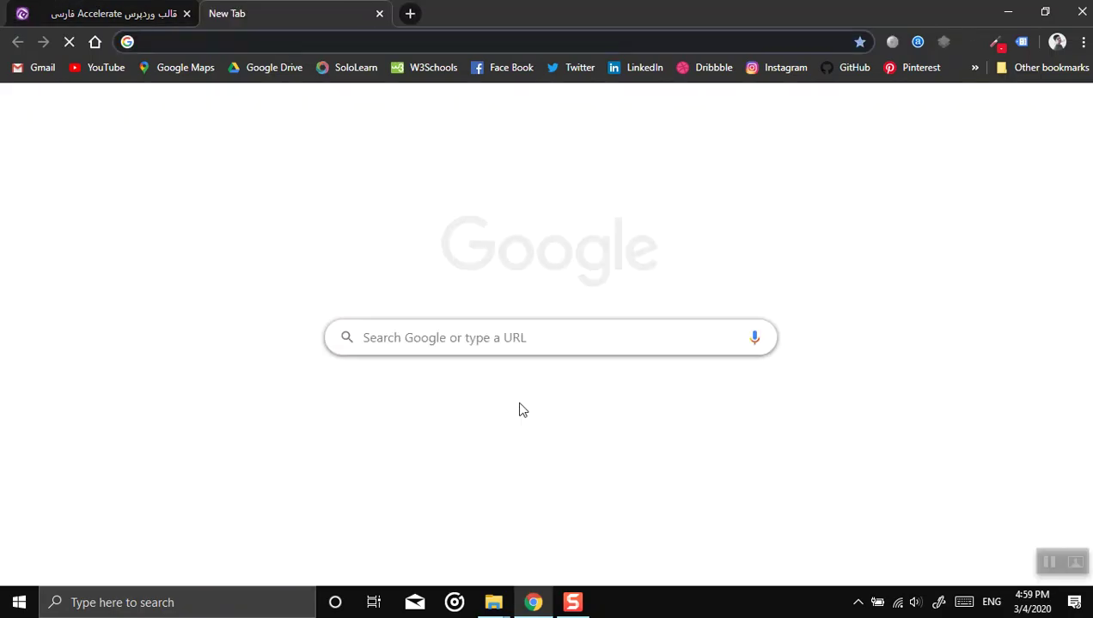
type("lo")
key("Return")
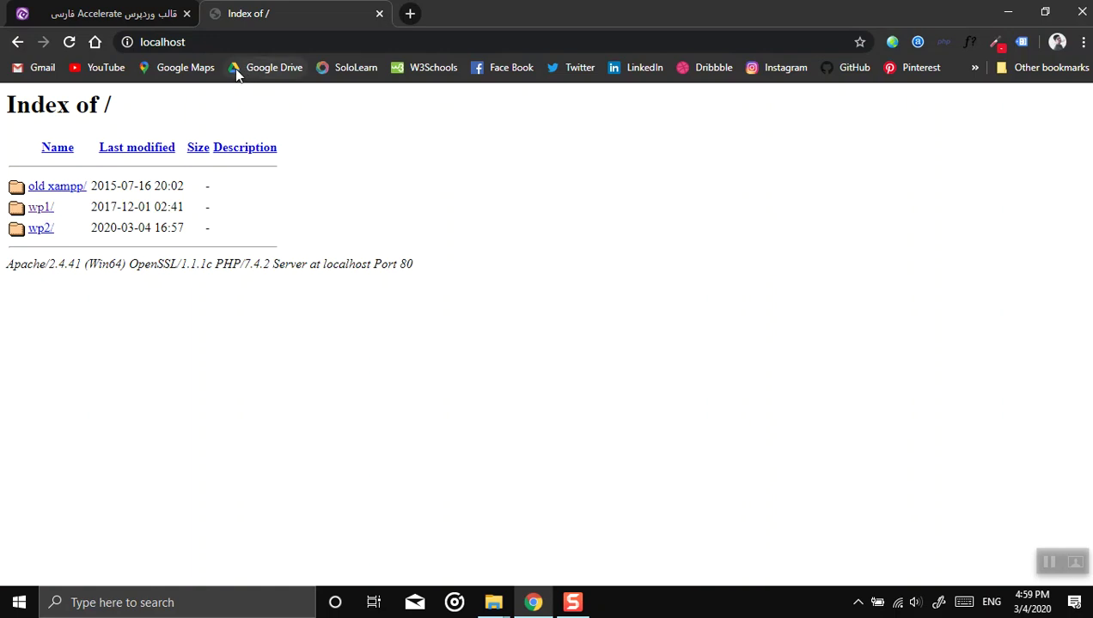
left_click(211, 43)
left_click(249, 50)
type("/")
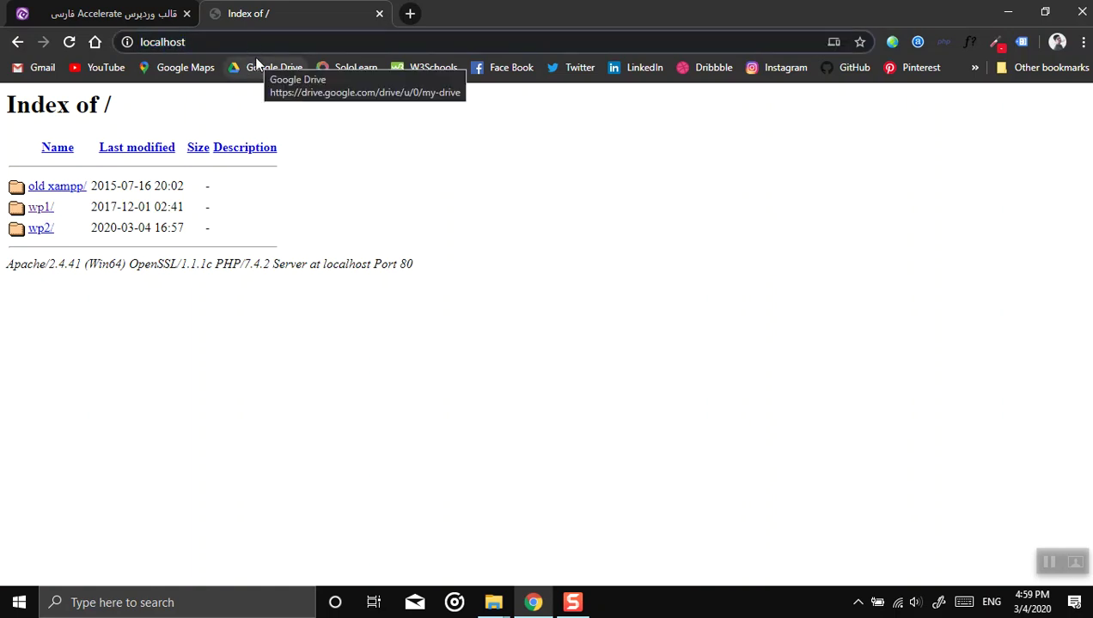
type("wp1")
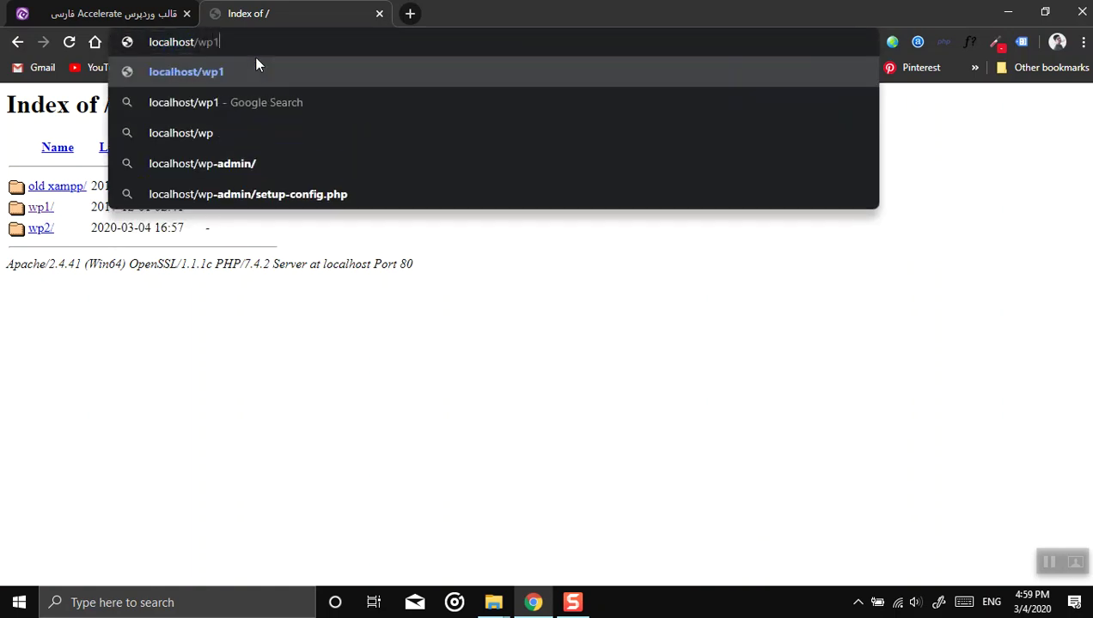
key("Return")
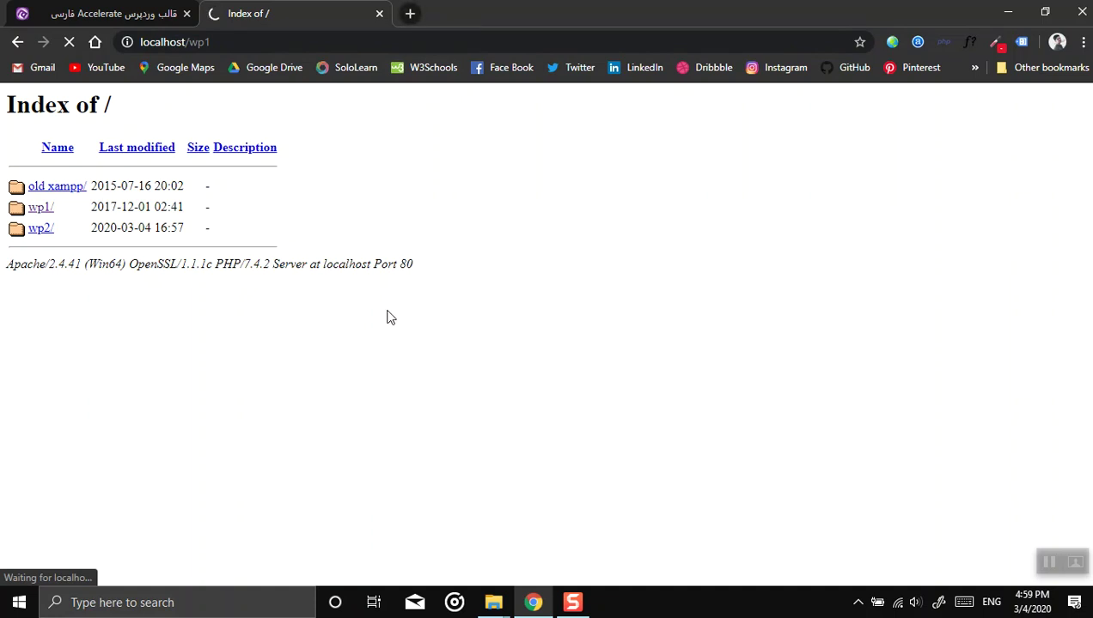
Step: Open localhost/phpmyadmin in another new tab
left_click(410, 13)
type("lo")
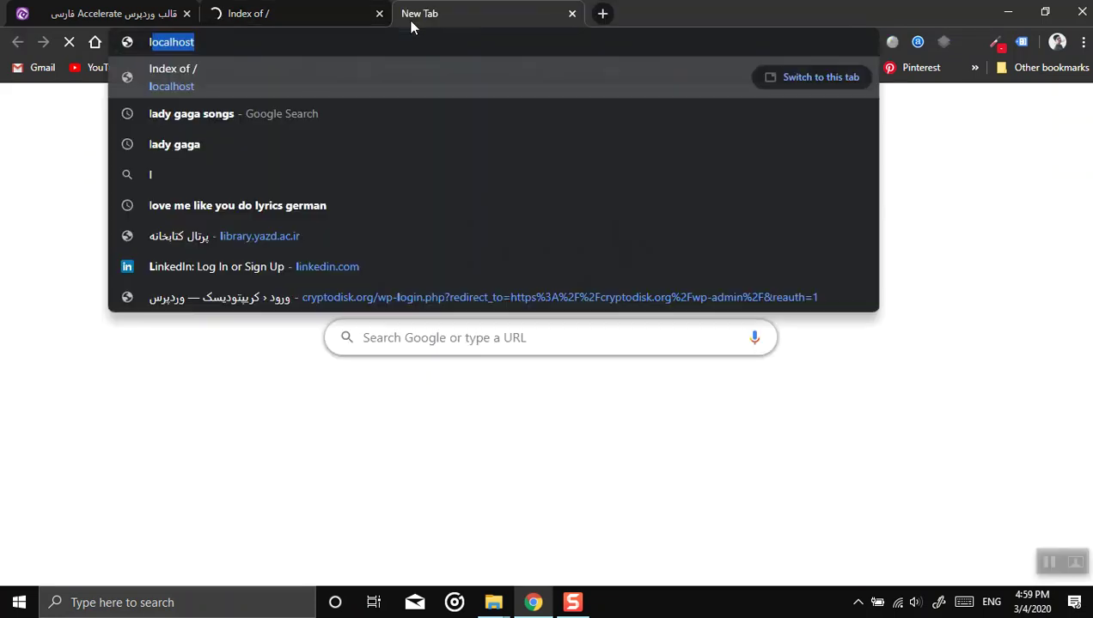
type("calhost/")
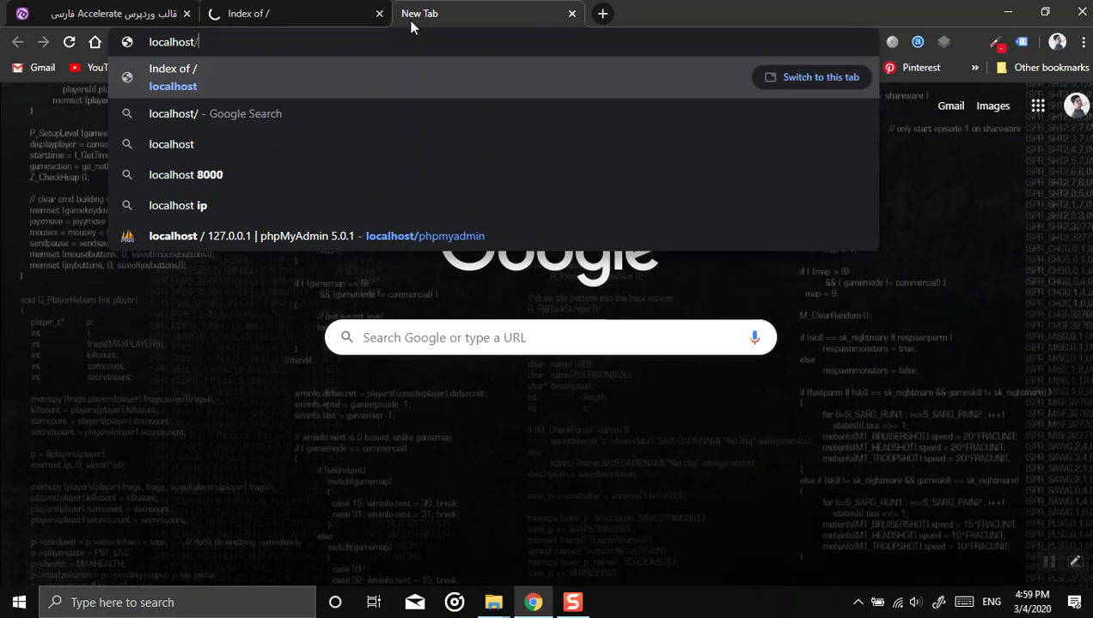
type("php")
key("Down")
key("Down")
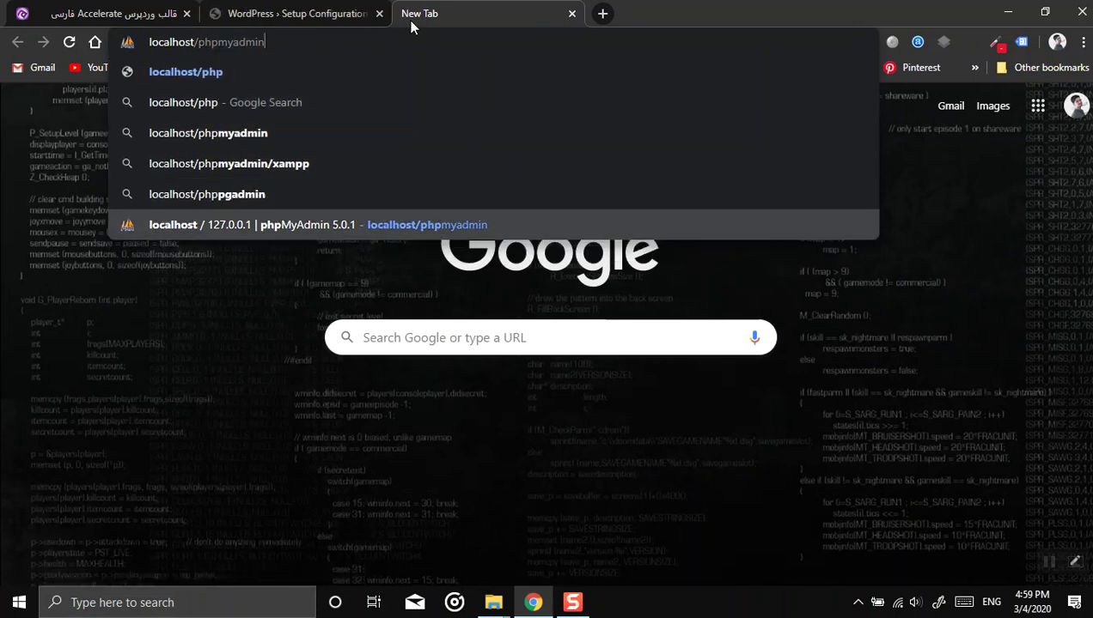
key("Return")
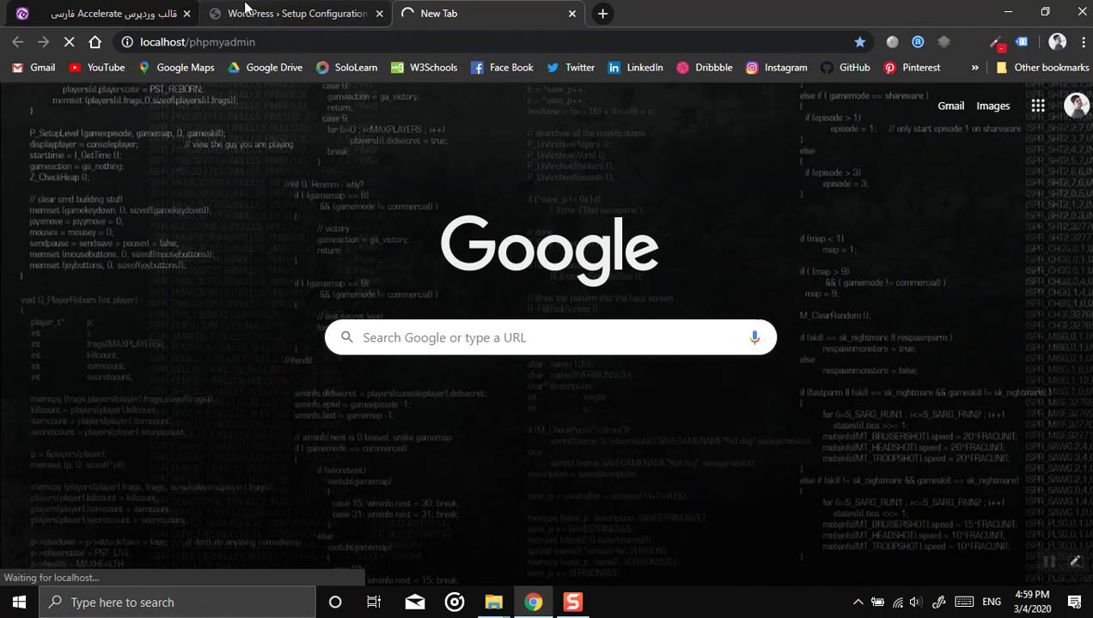
Step: Pick فارسی (Persian) as the WordPress setup language and continue
left_click(245, 12)
scroll(499, 327, "down", 4)
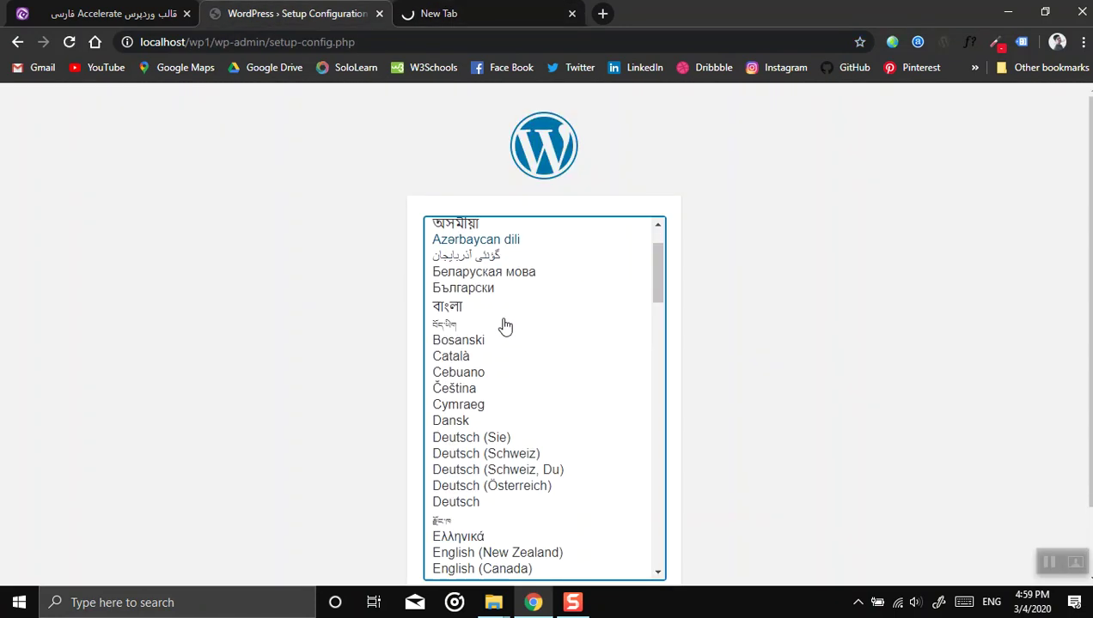
scroll(490, 378, "down", 5)
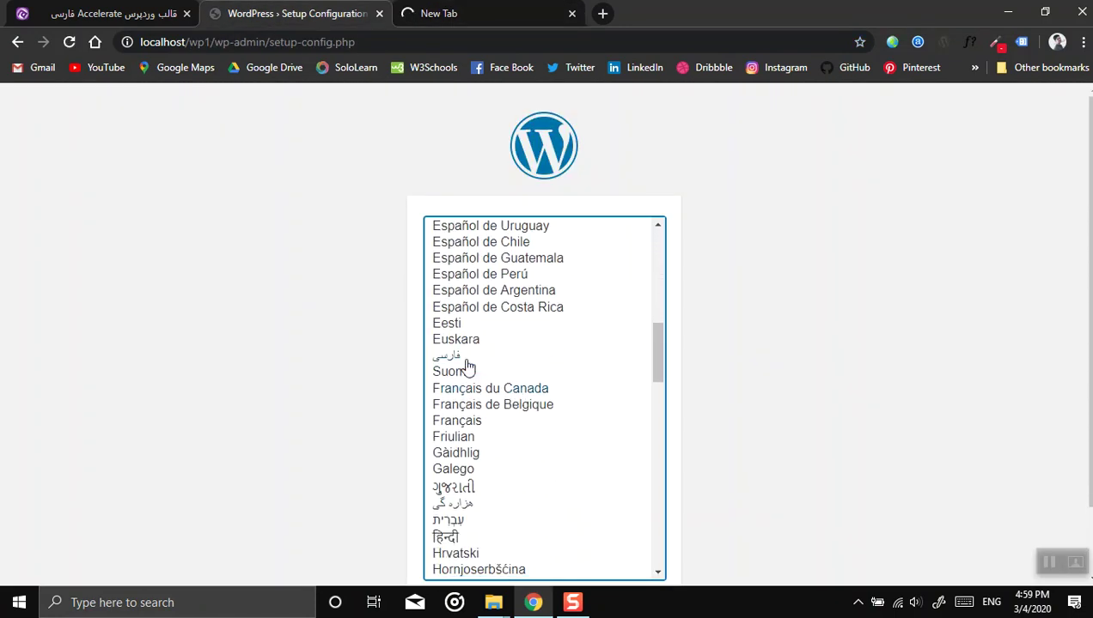
left_click(468, 356)
scroll(305, 361, "down", 1)
left_click(642, 533)
key("ctrl+Tab")
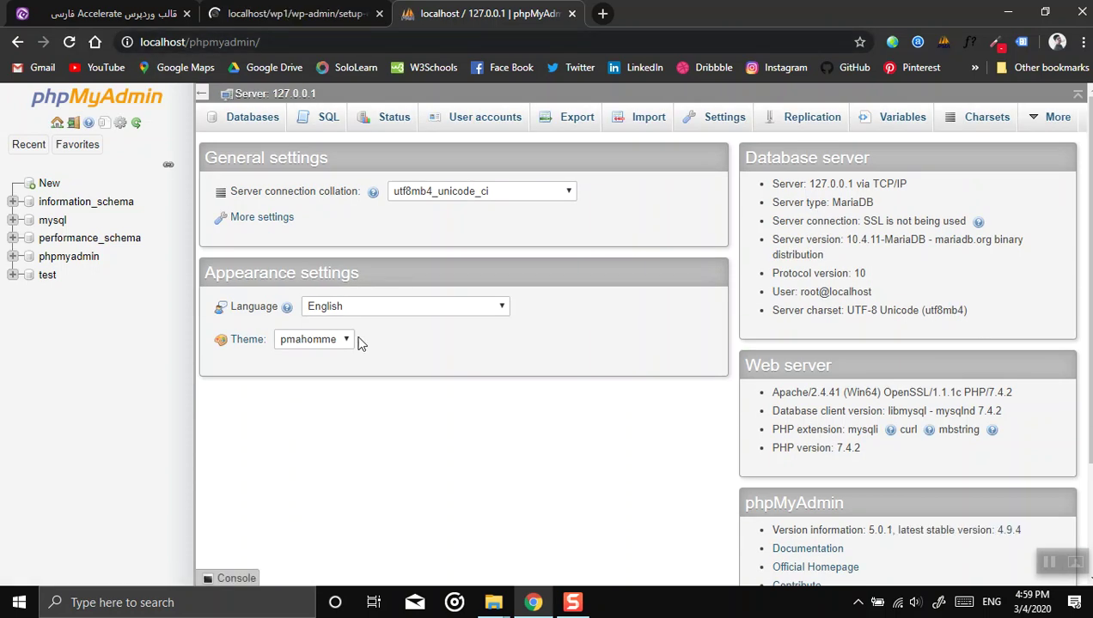
Step: Create an empty phpMyAdmin database named wp1
left_click(49, 185)
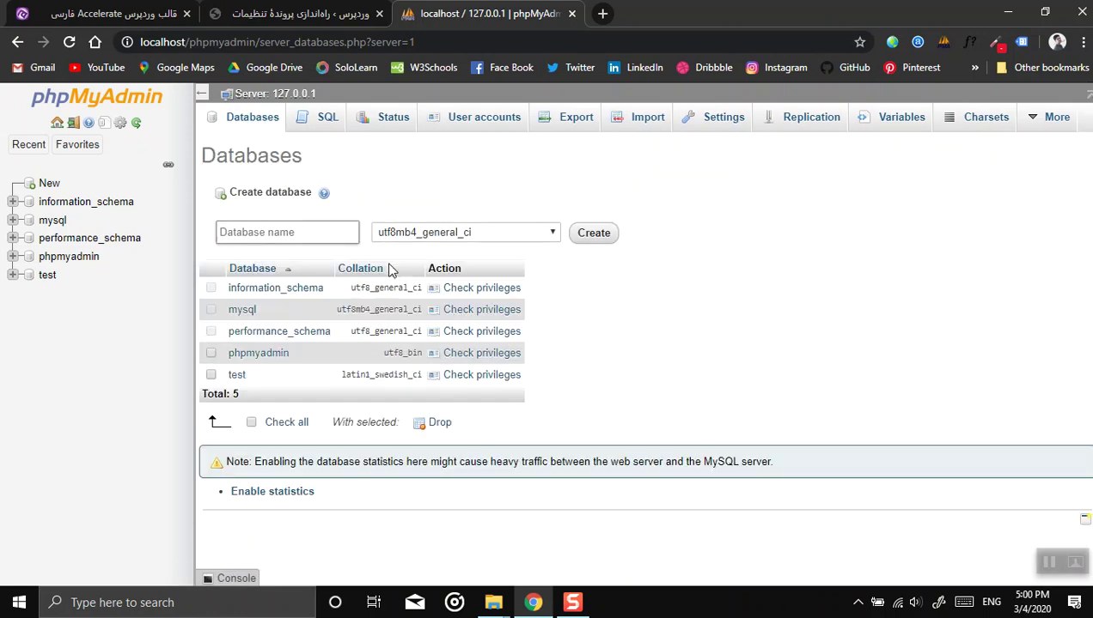
left_click(295, 233)
type("wp")
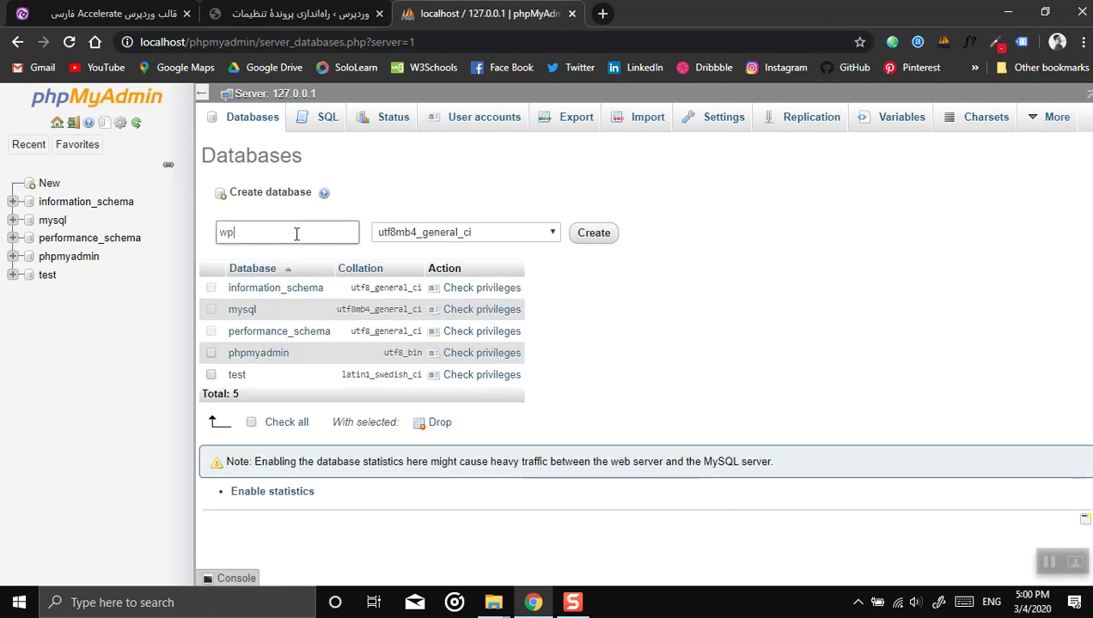
type("1")
left_click(364, 218)
left_click(603, 228)
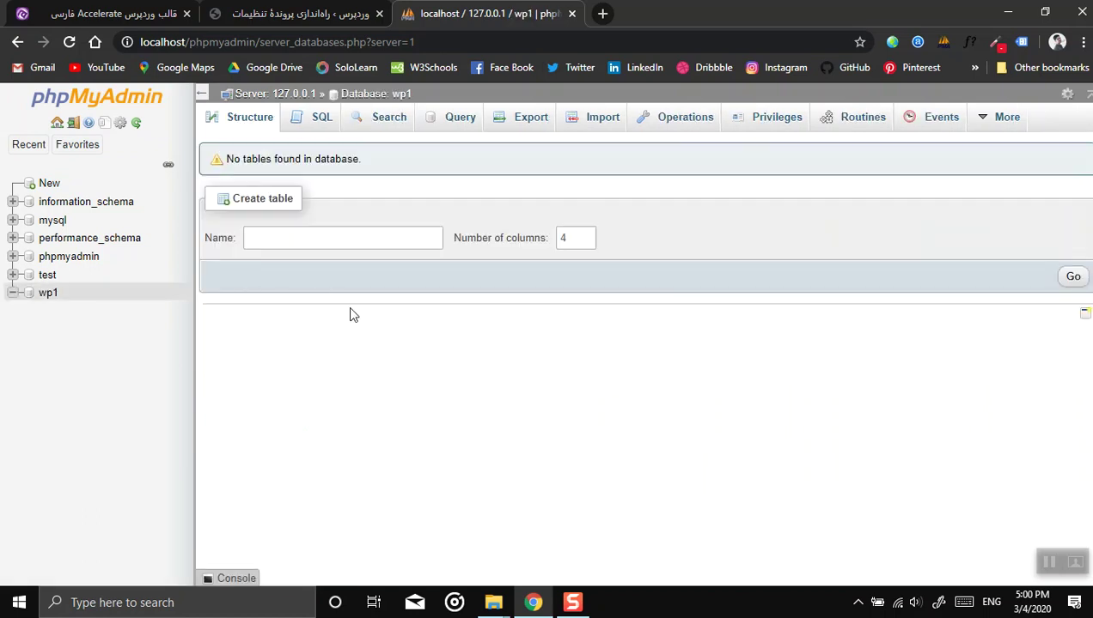
left_click(299, 17)
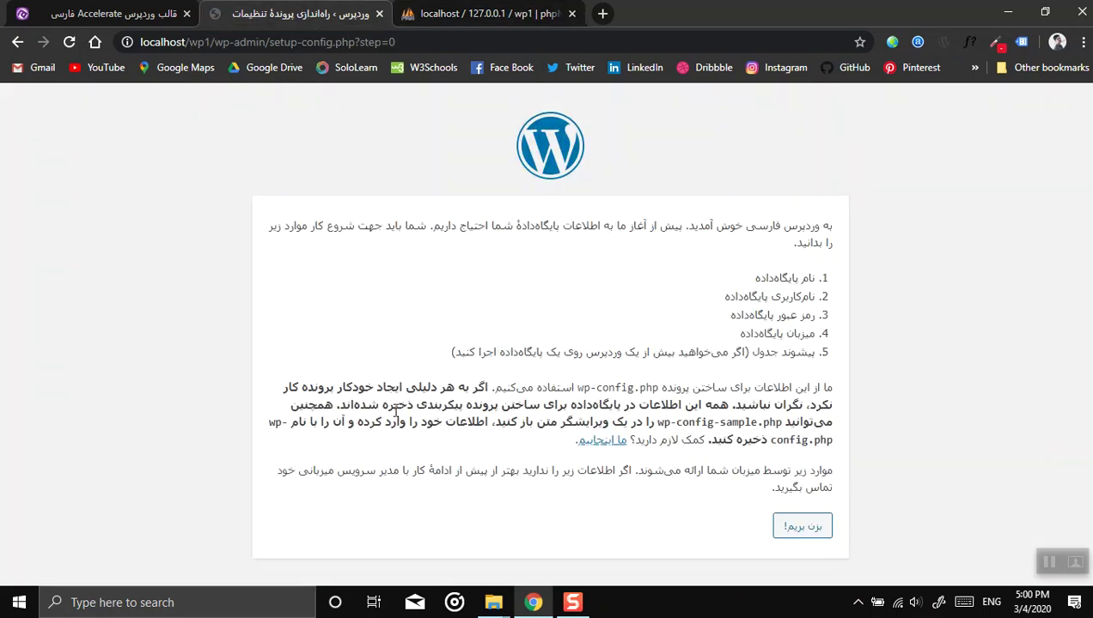
Step: Open the database settings form and enter wp1 as the database name
left_click(797, 528)
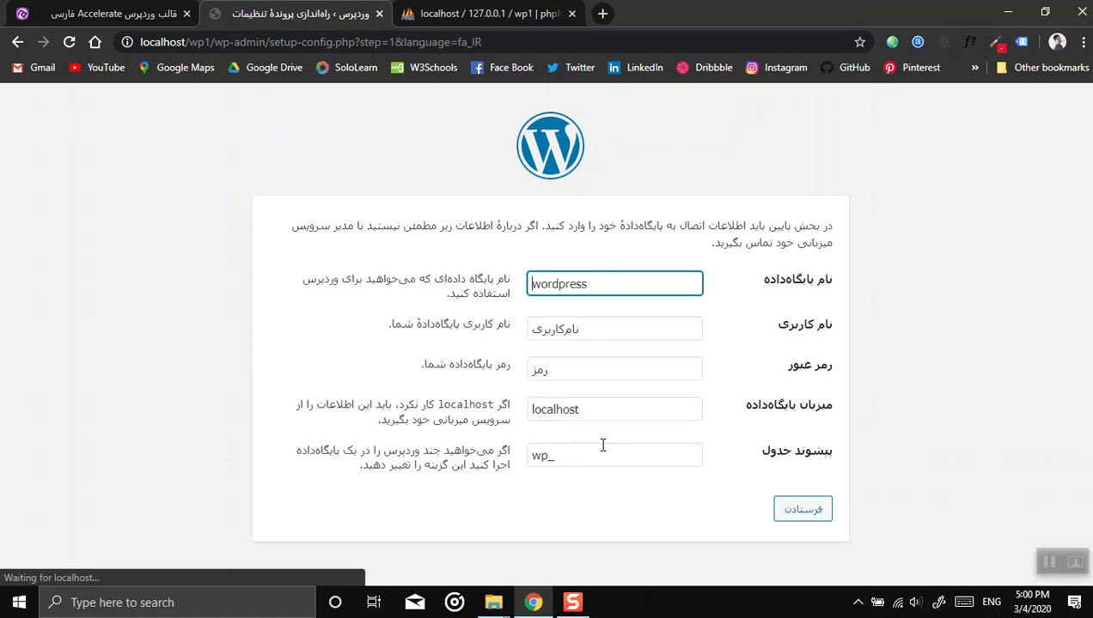
left_click_drag(574, 292, 246, 289)
type("wp1")
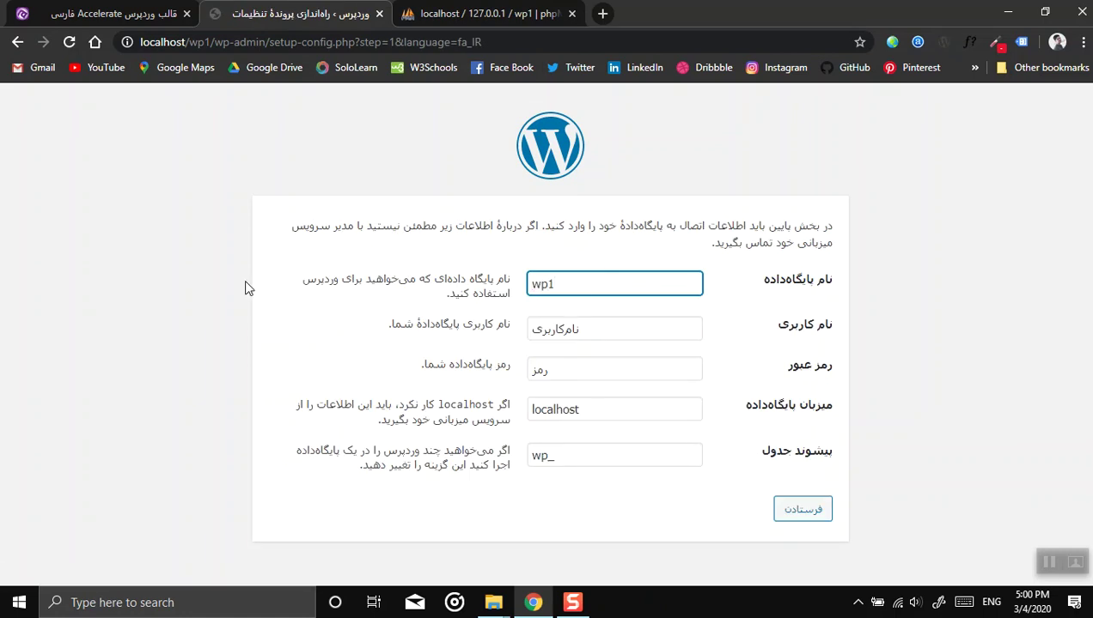
key("ctrl+a")
left_click(490, 13)
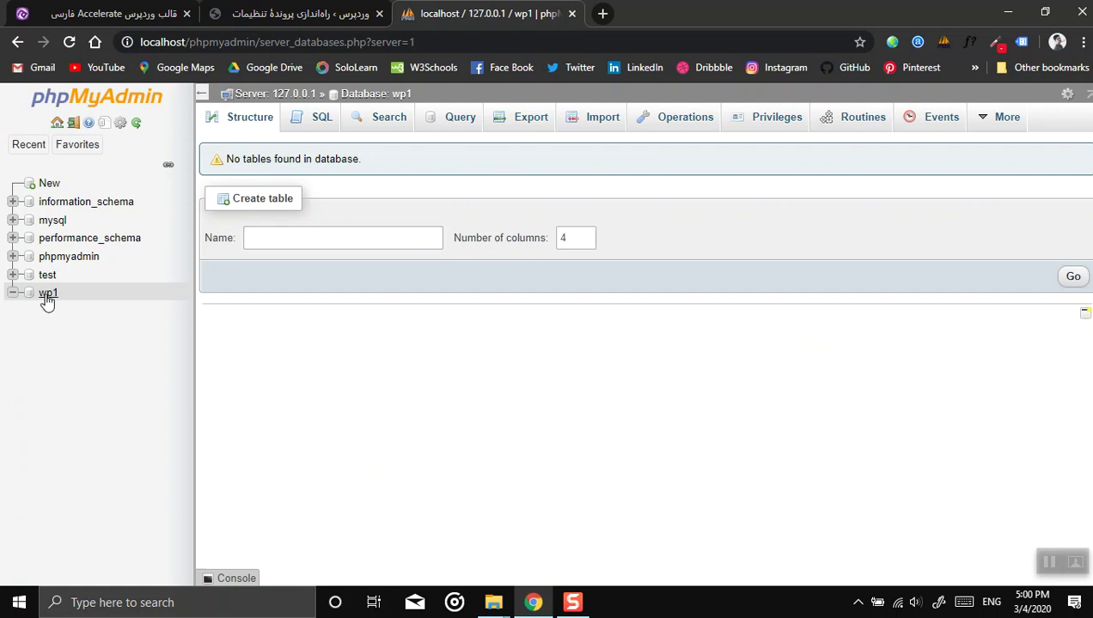
left_click(296, 14)
Step: Set the database username to root, leave the password empty, and submit
left_click(629, 329)
key("ctrl+a")
type("r")
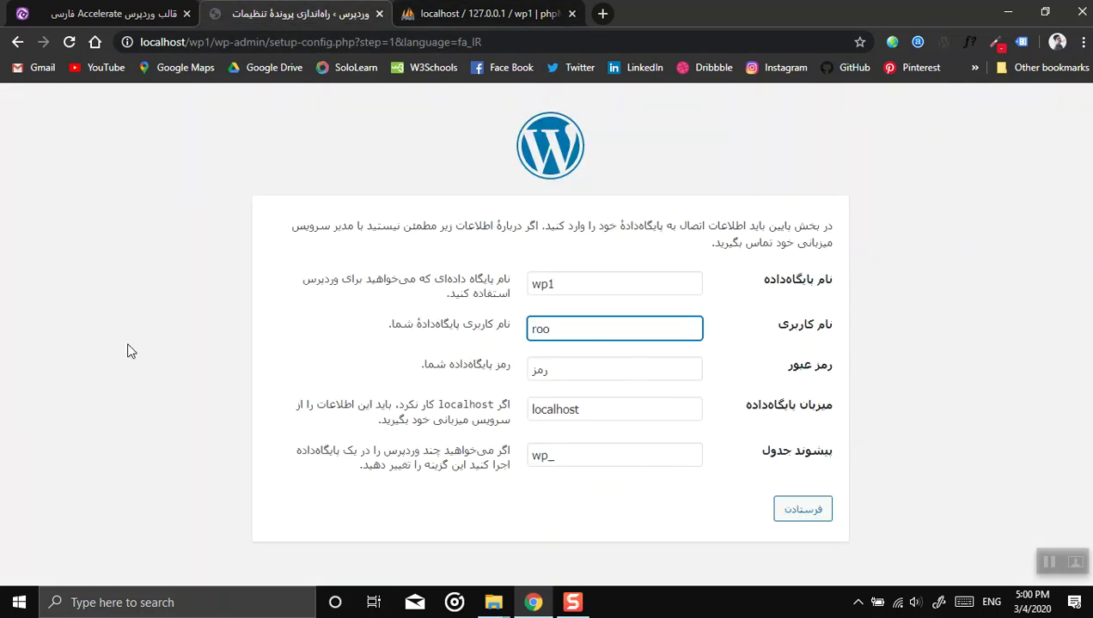
left_click(570, 361)
key("ctrl+a")
key("BackSpace")
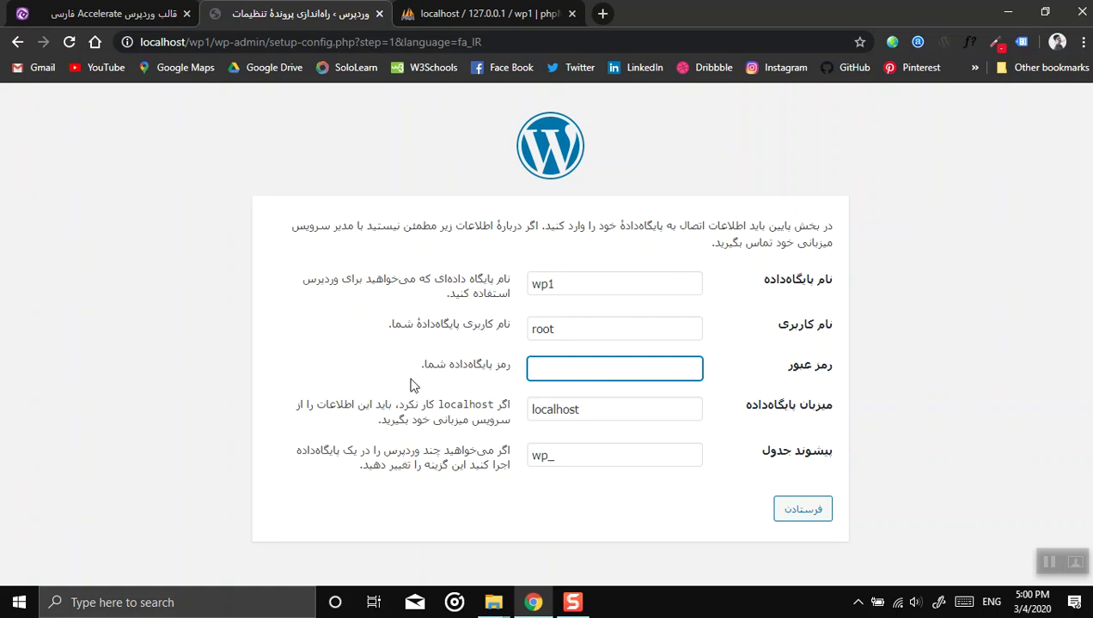
left_click(627, 500)
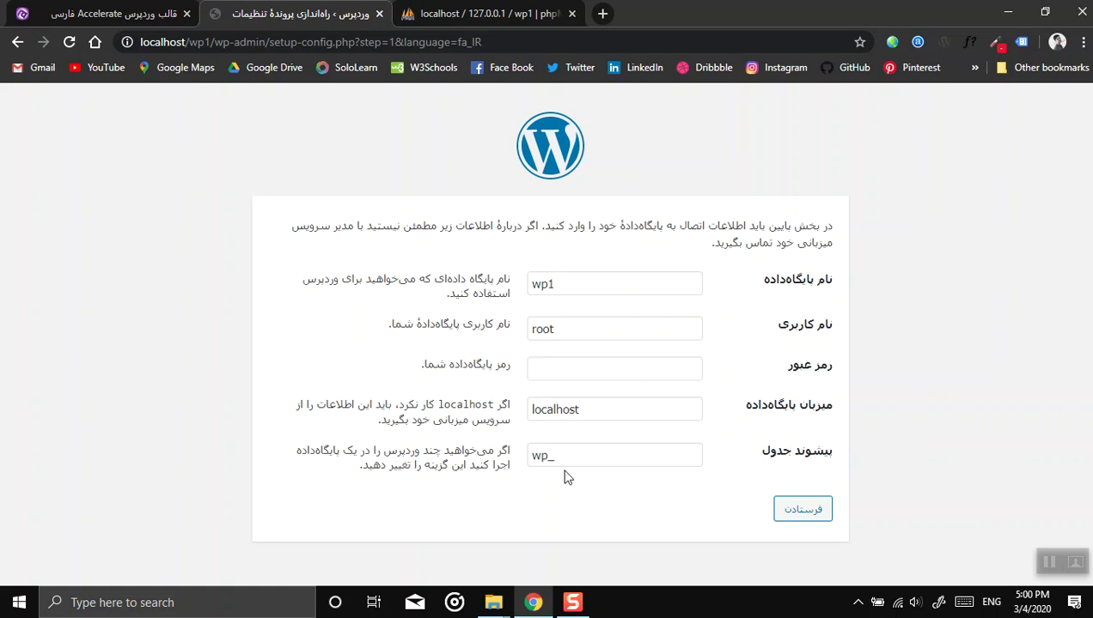
left_click(800, 515)
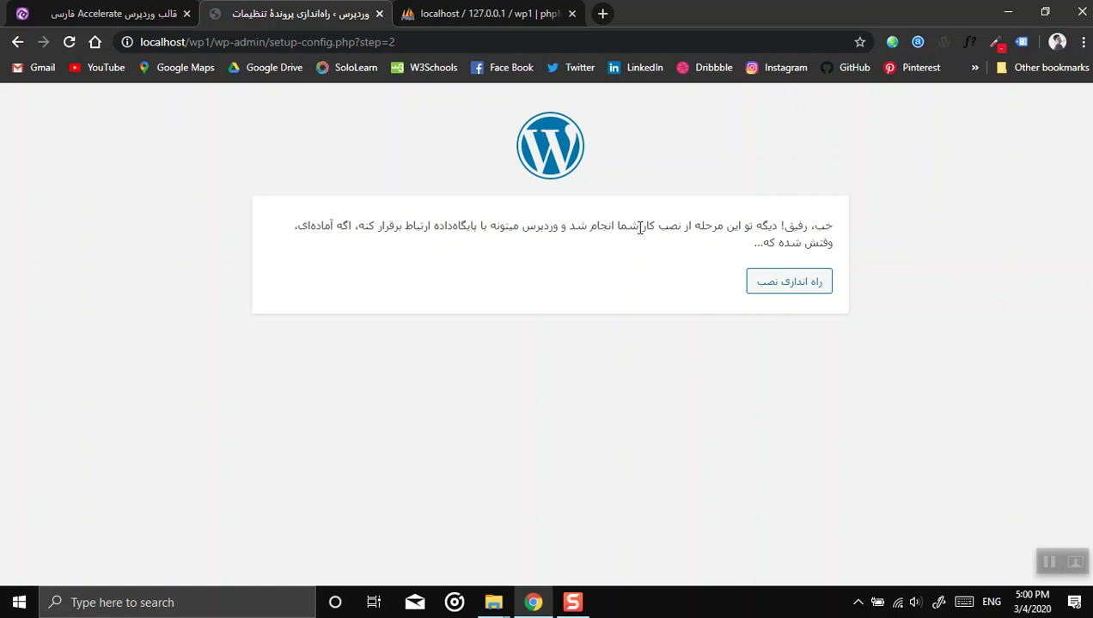
Step: Copy the generated admin password, fill in the admin e-mail, and install WordPress
left_click(794, 285)
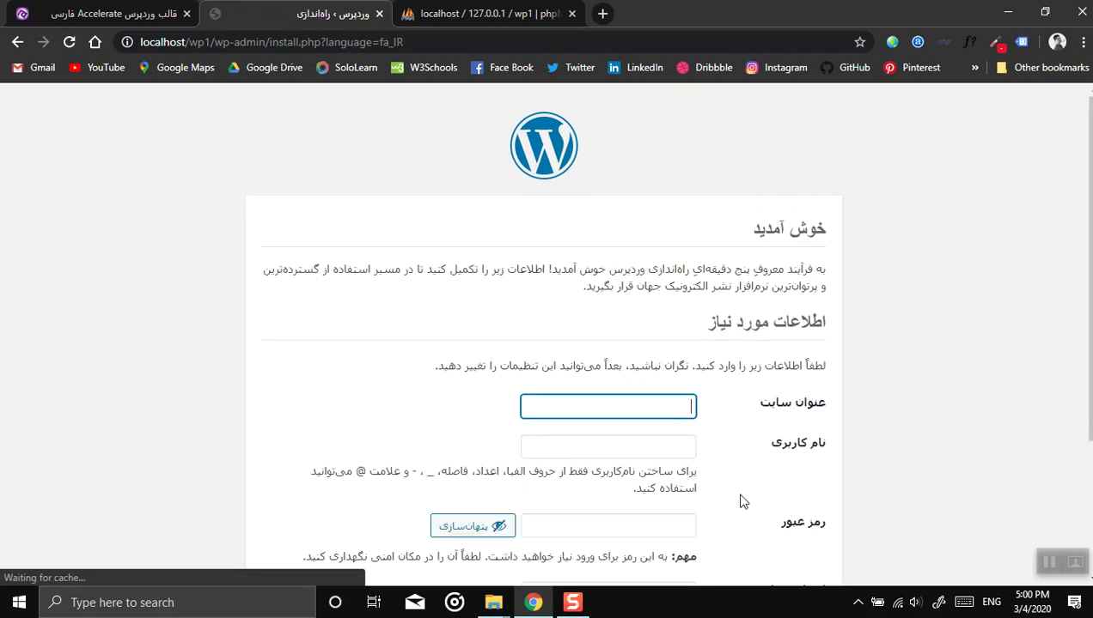
scroll(786, 423, "down", 2)
scroll(786, 423, "down", 1)
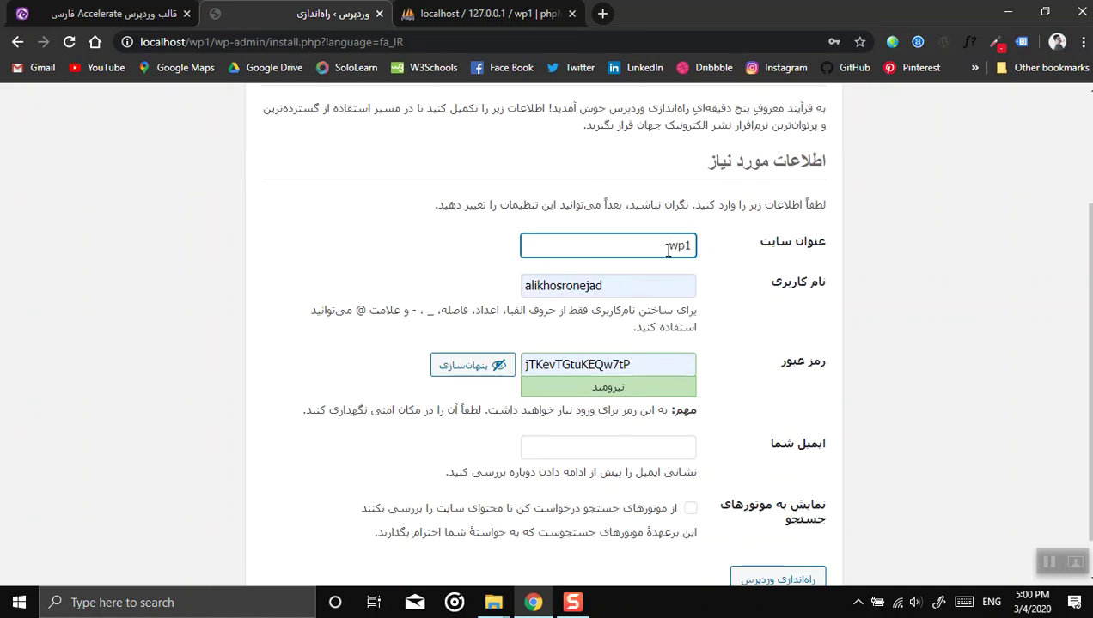
double_click(581, 362)
right_click(580, 362)
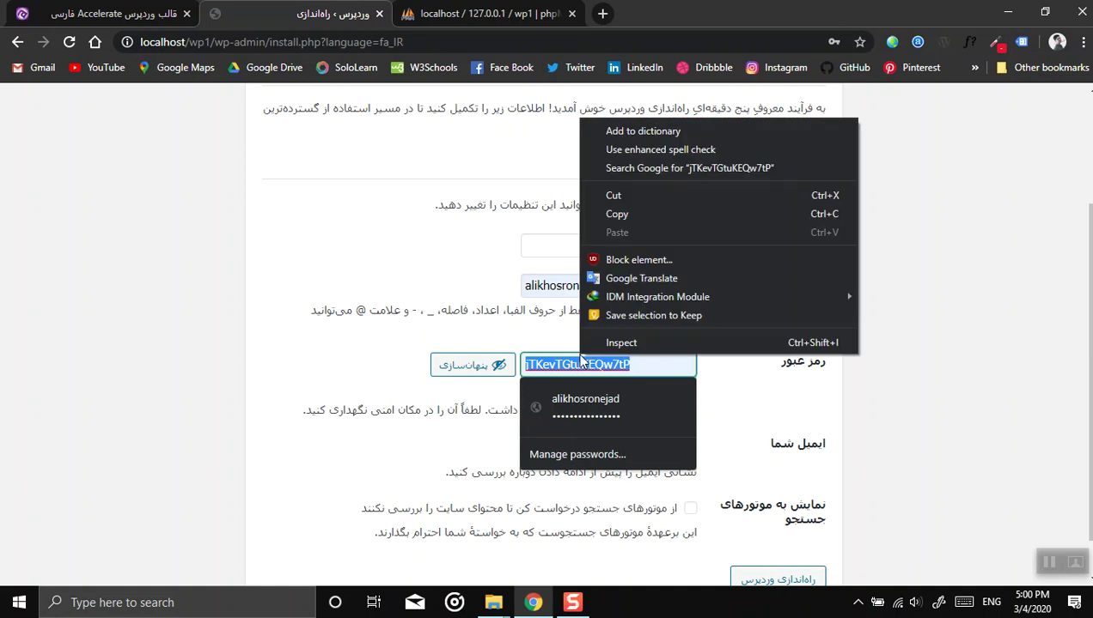
left_click(584, 212)
scroll(277, 370, "down", 1)
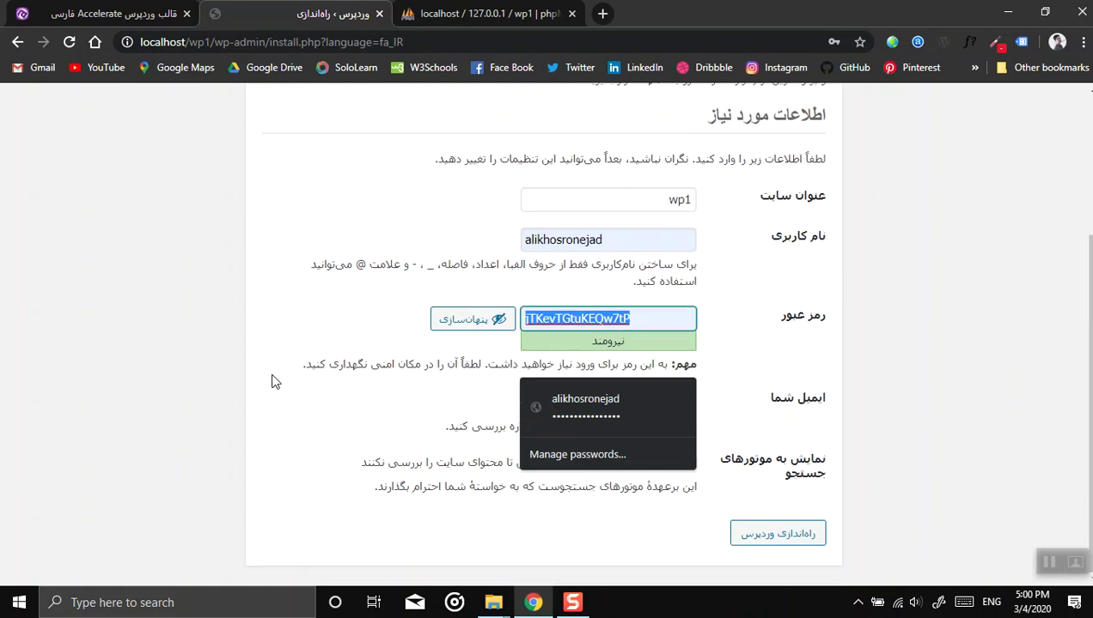
left_click(667, 402)
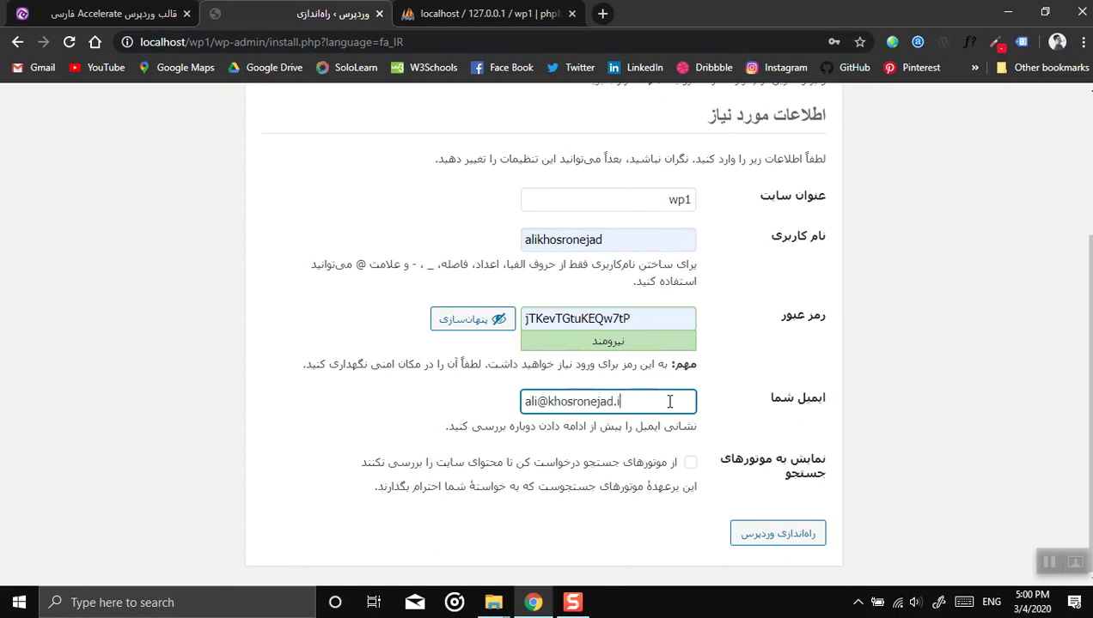
left_click(752, 534)
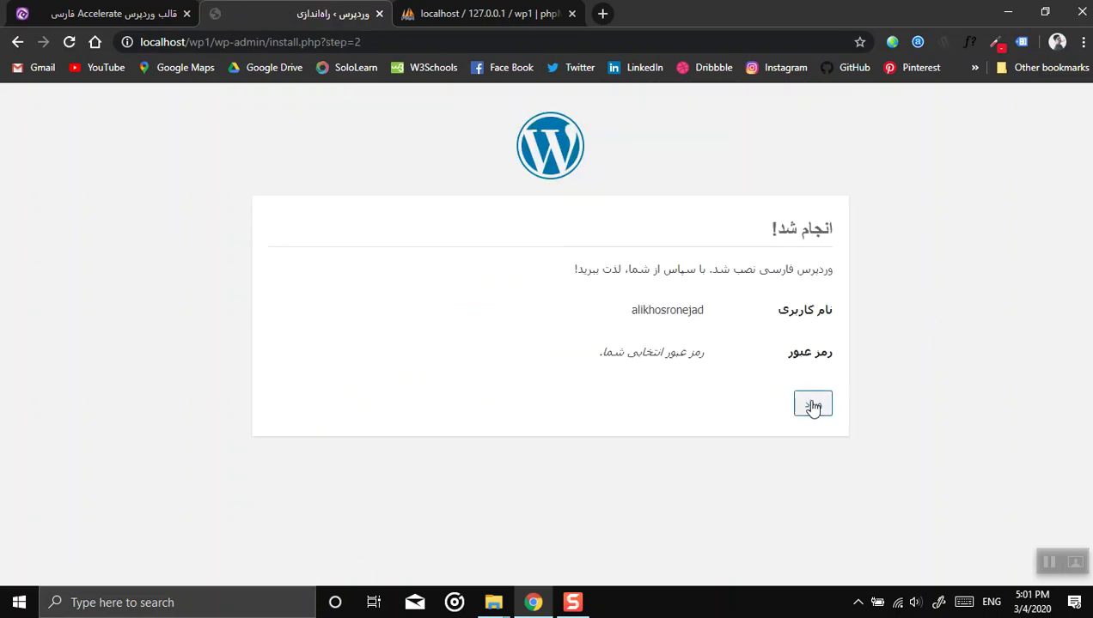
Step: Open the login page and preview the localhost/wp1 front page in a new tab
left_click(813, 406)
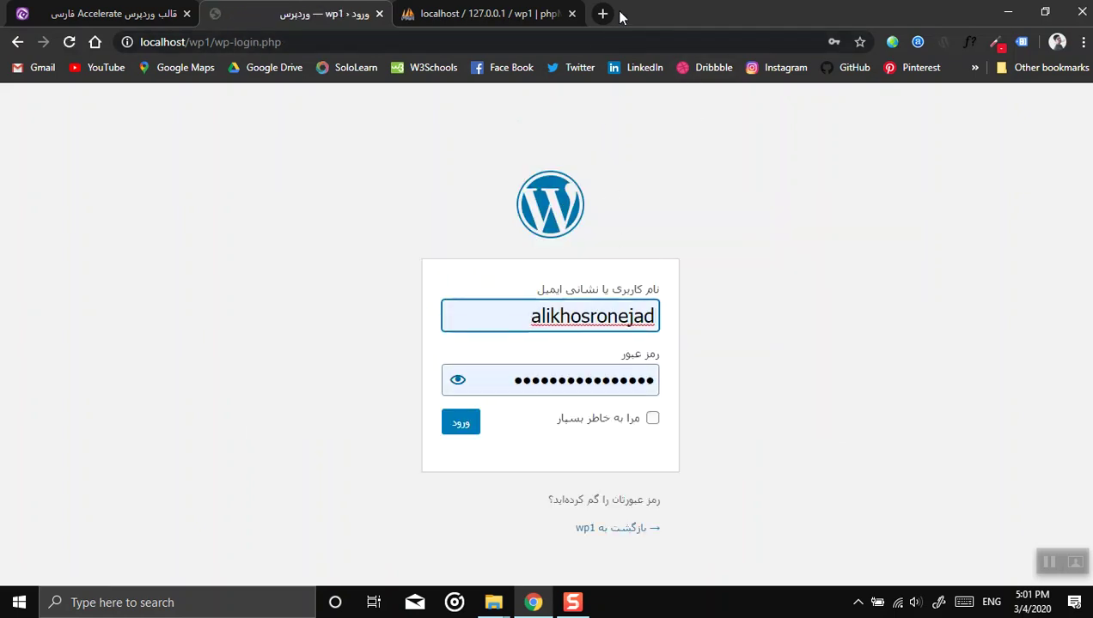
left_click(602, 13)
type("localhost")
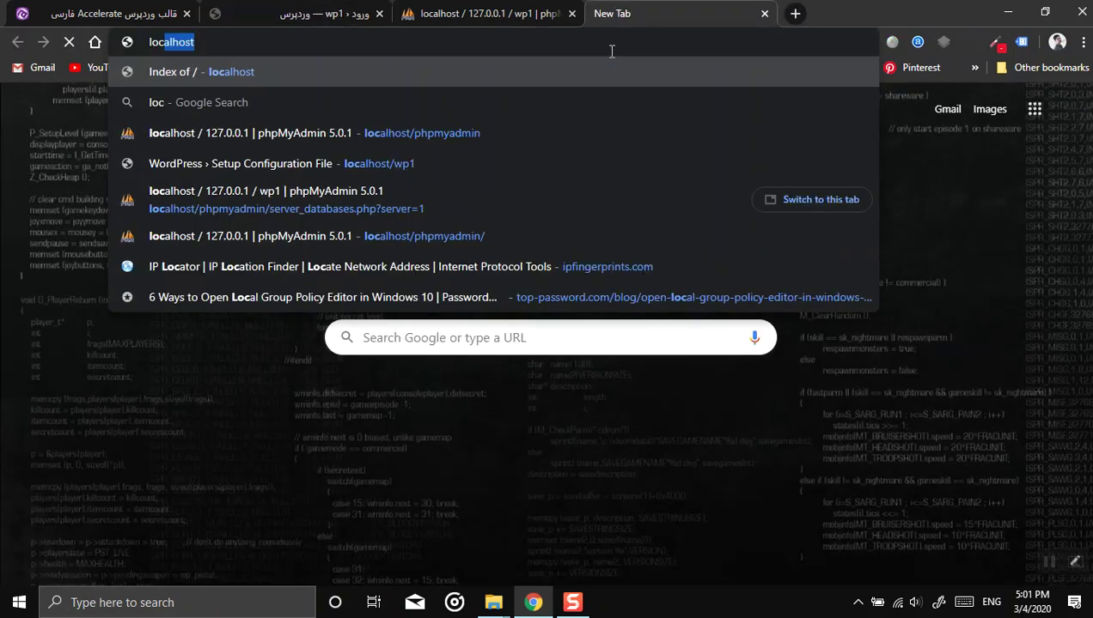
type("/wp1")
key("Return")
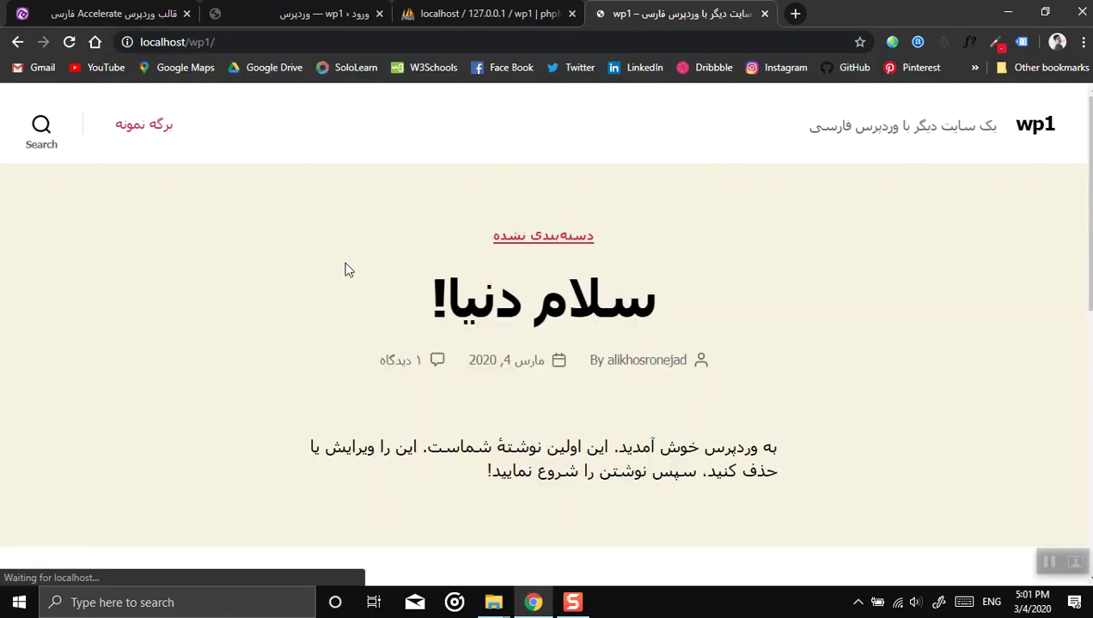
scroll(476, 267, "down", 10)
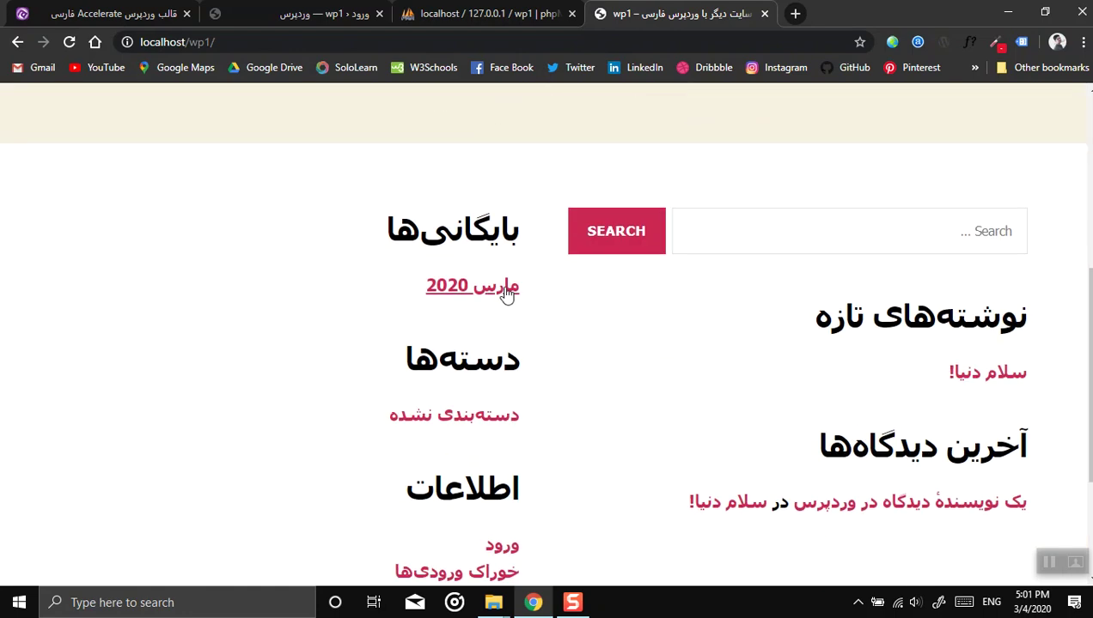
Step: Sign in with the saved administrator credentials to reach the wp1 dashboard
left_click(486, 13)
key("ctrl+shift+Tab")
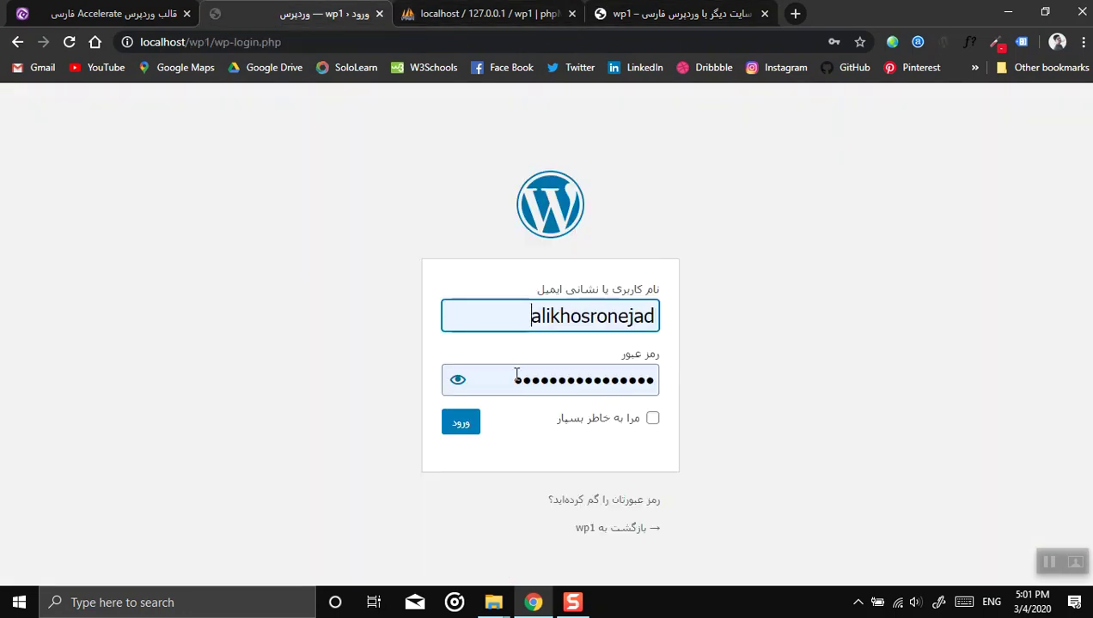
double_click(481, 380)
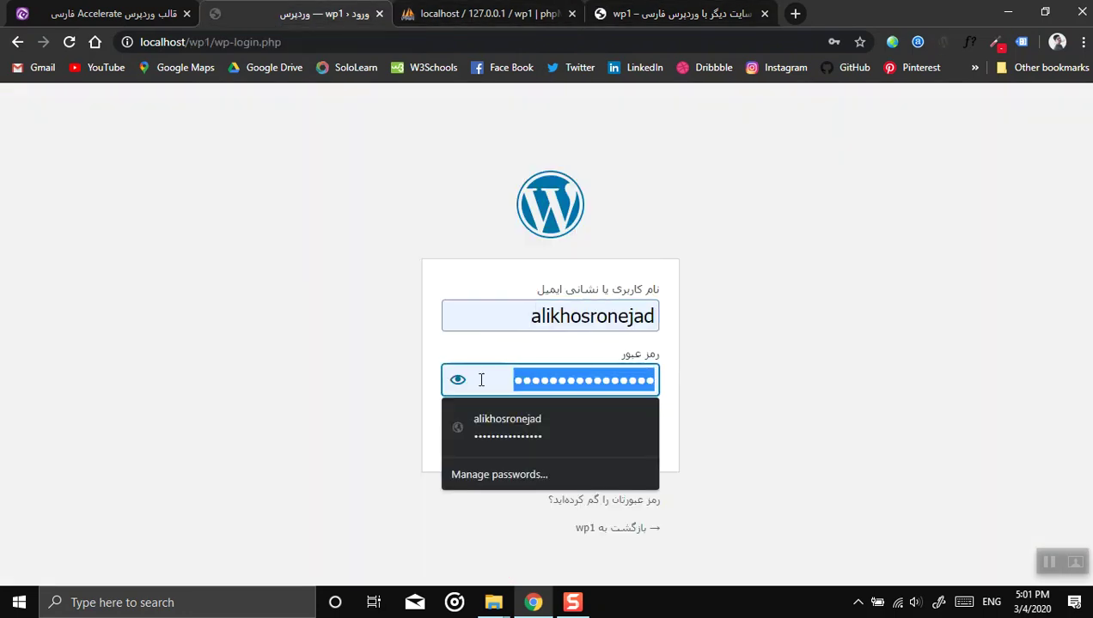
left_click(481, 380)
key("Return")
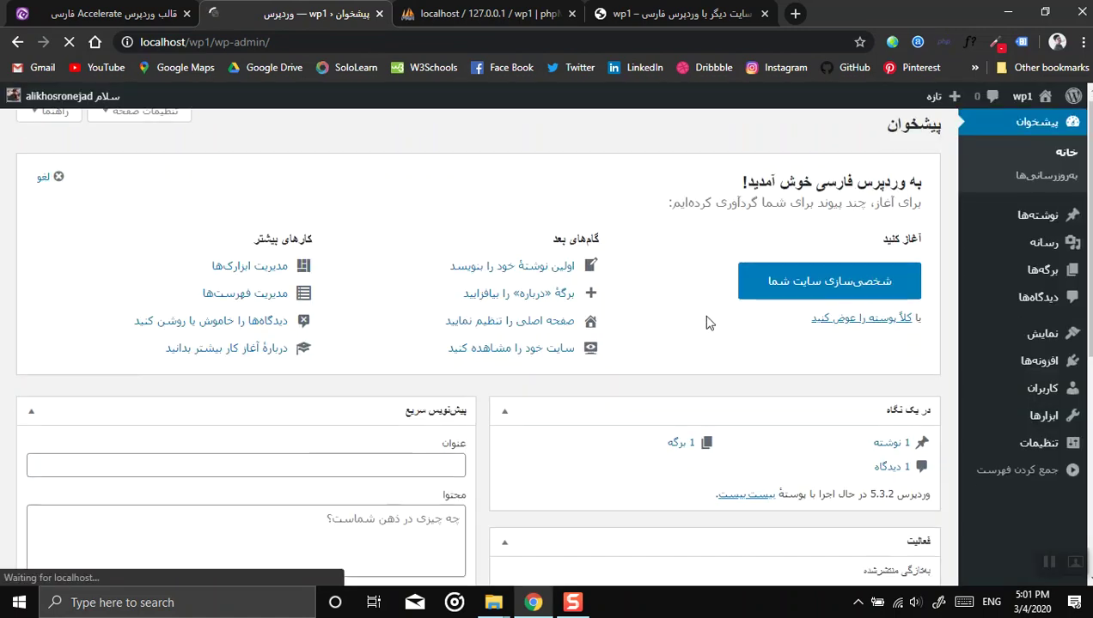
Step: Go to Appearance > Themes > Add New and reveal the Upload Theme form on wp1
scroll(756, 322, "down", 1)
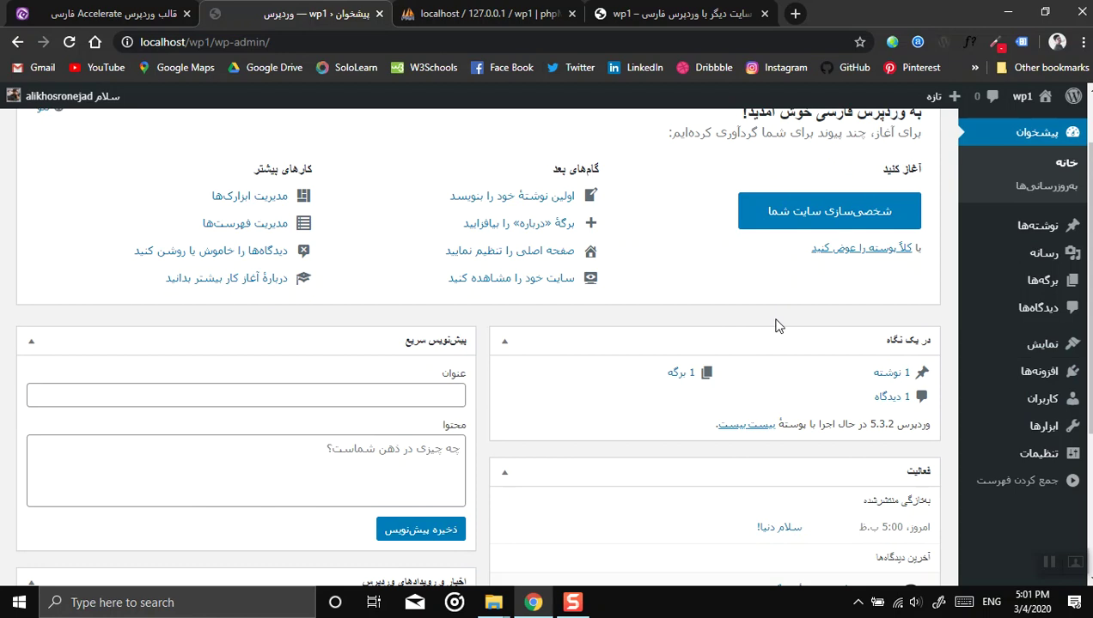
mouse_move(1051, 355)
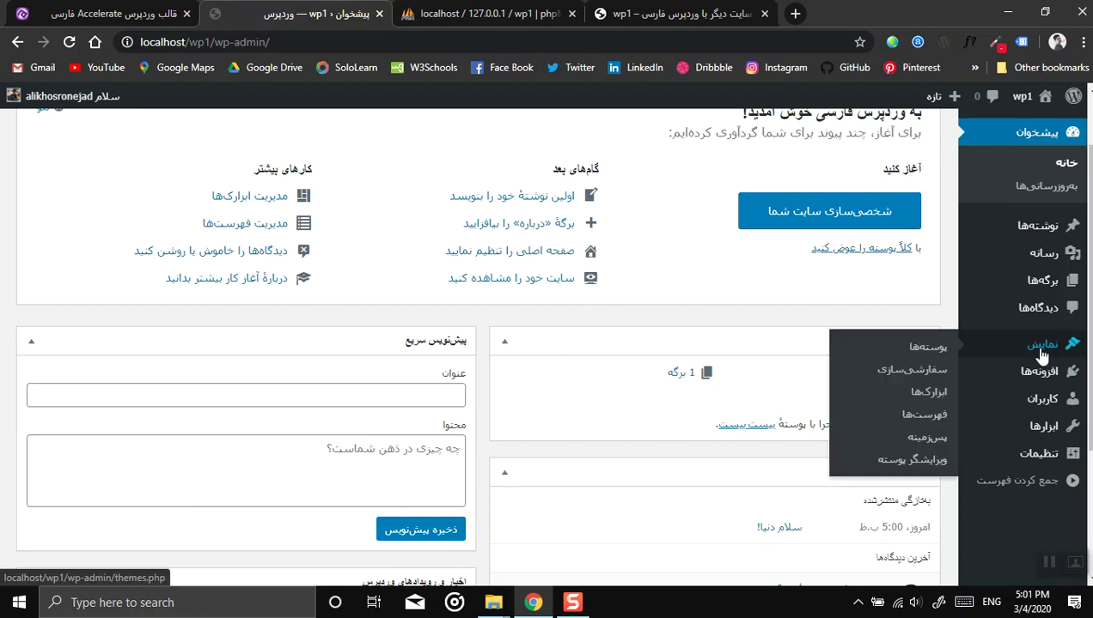
left_click(939, 347)
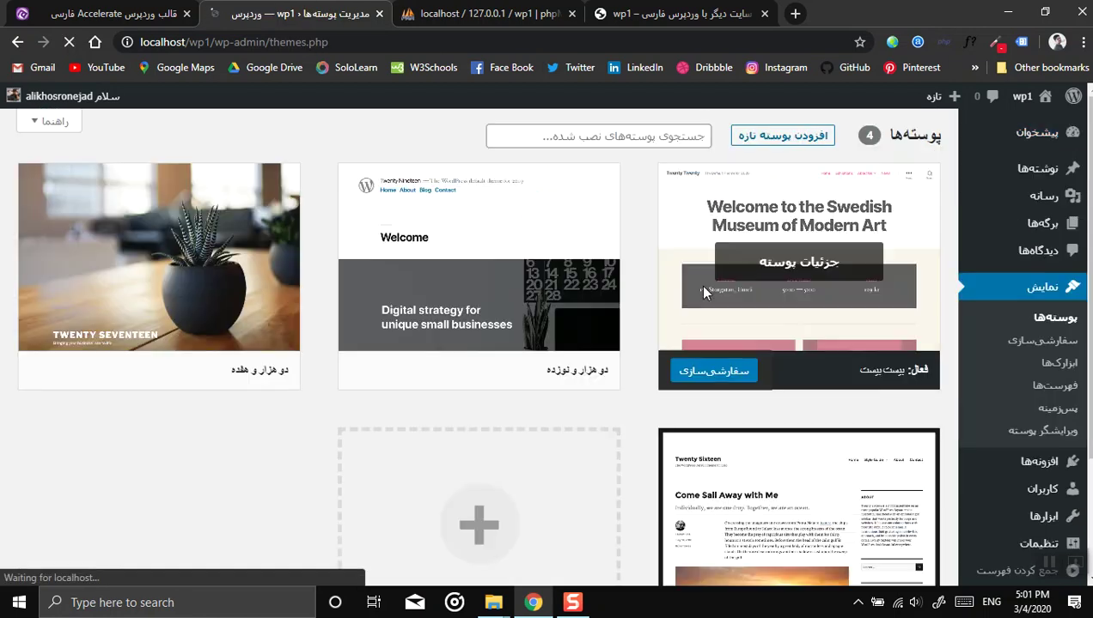
left_click(781, 138)
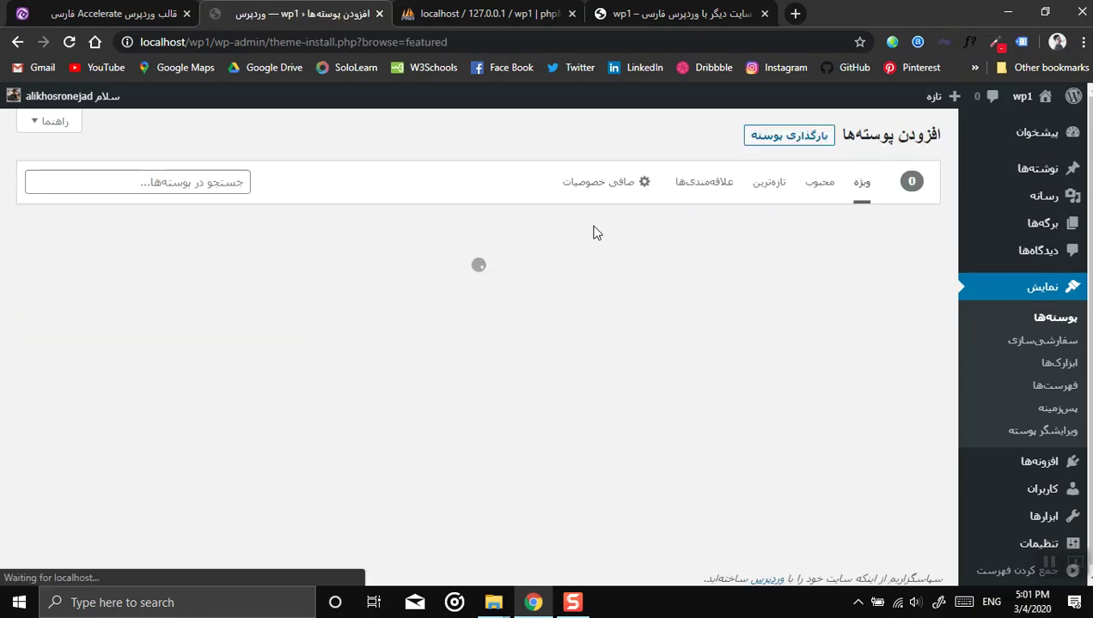
left_click(789, 139)
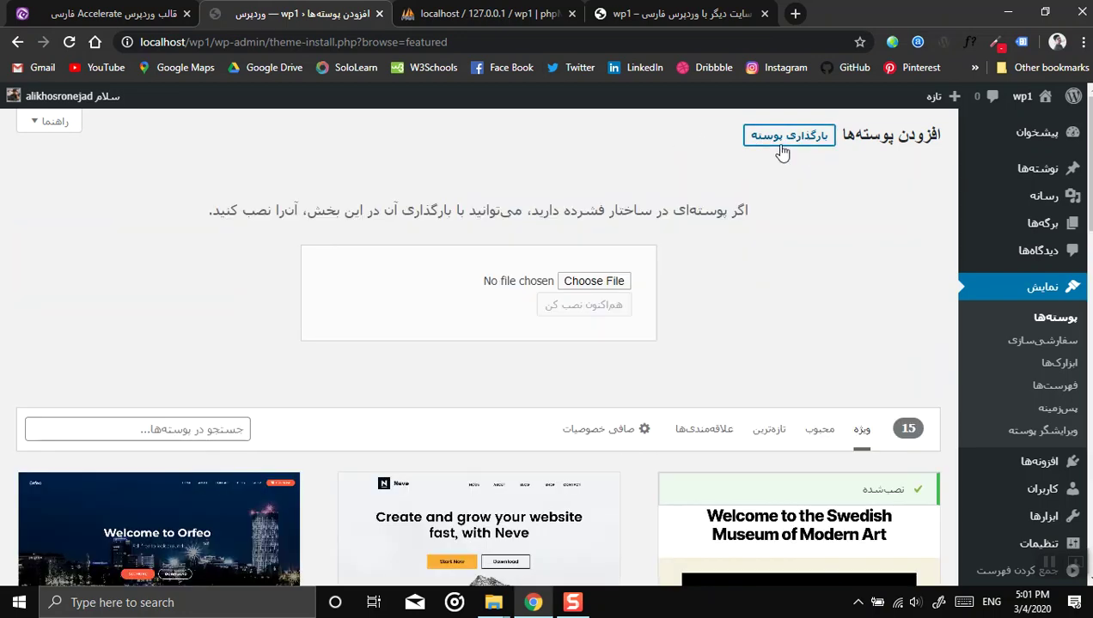
Step: Select accelerate.1.3.4-2.zip from D:\xampp\htdocs\wp1 as the theme file to upload
left_click(578, 287)
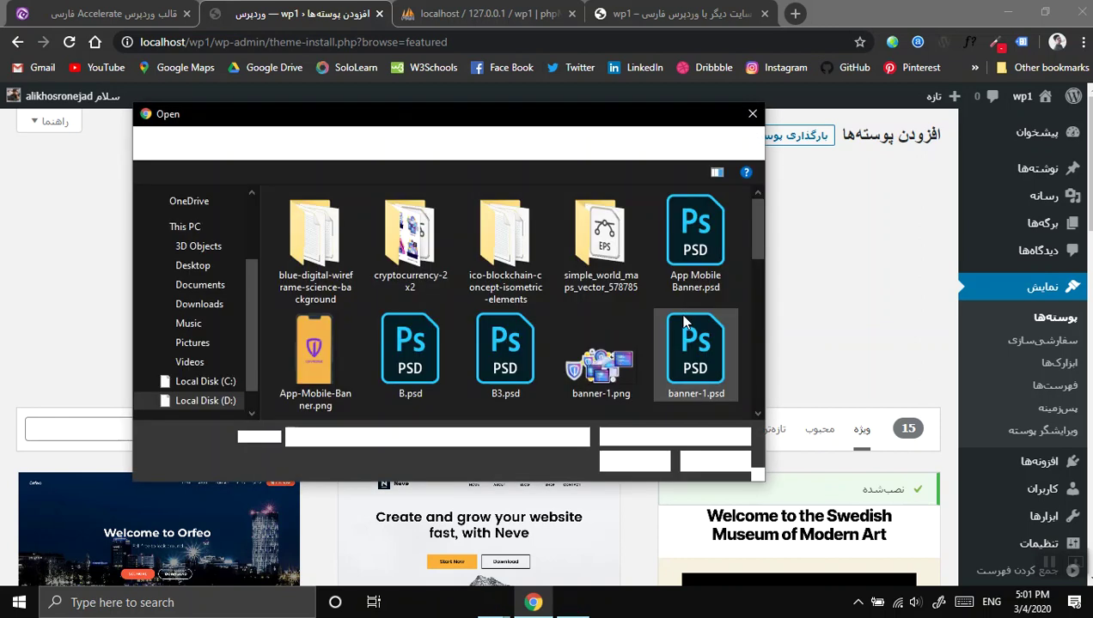
left_click(225, 404)
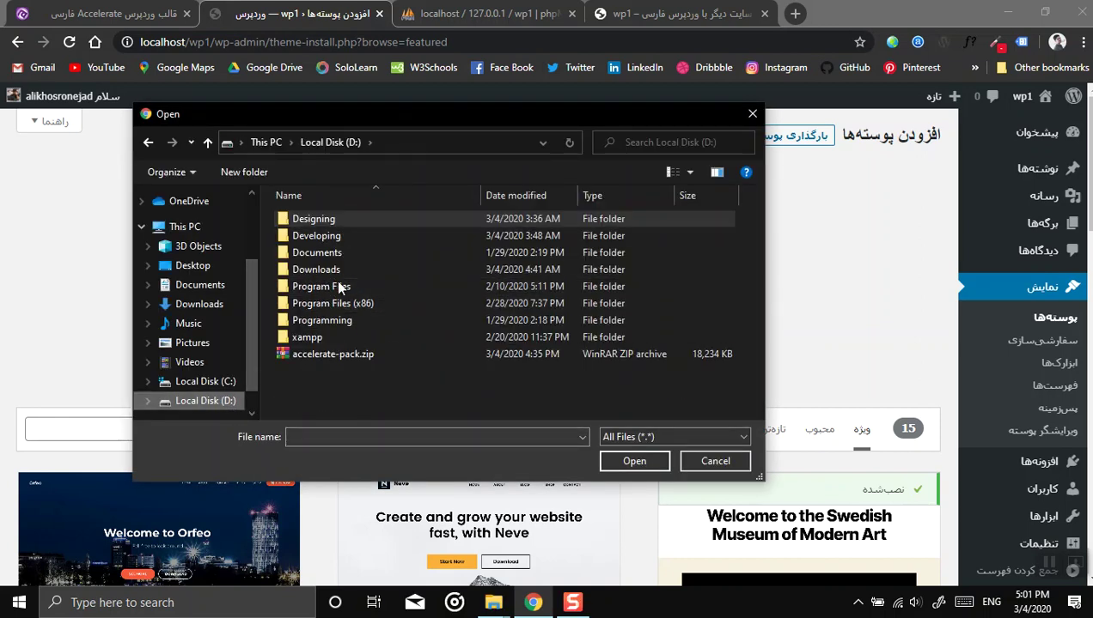
double_click(324, 342)
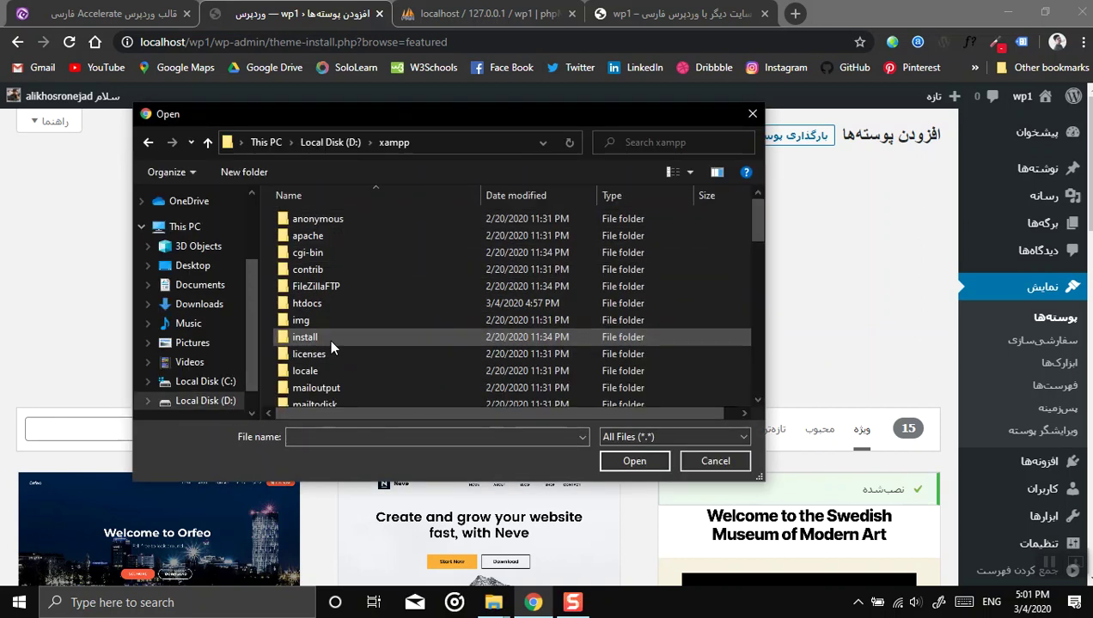
double_click(309, 303)
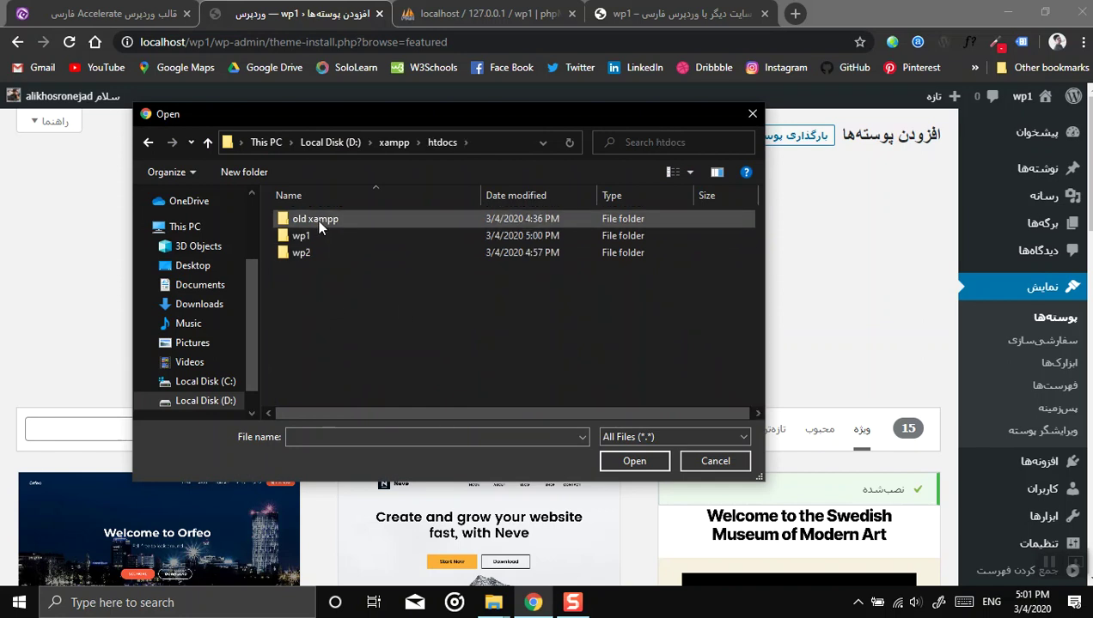
double_click(334, 237)
left_click(337, 287)
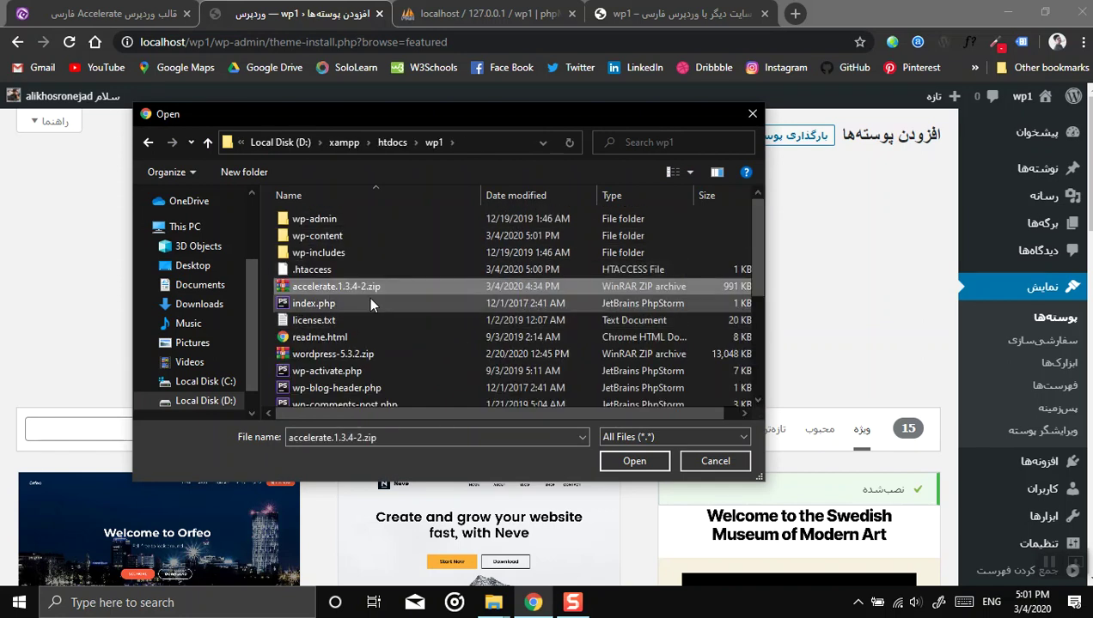
left_click(636, 461)
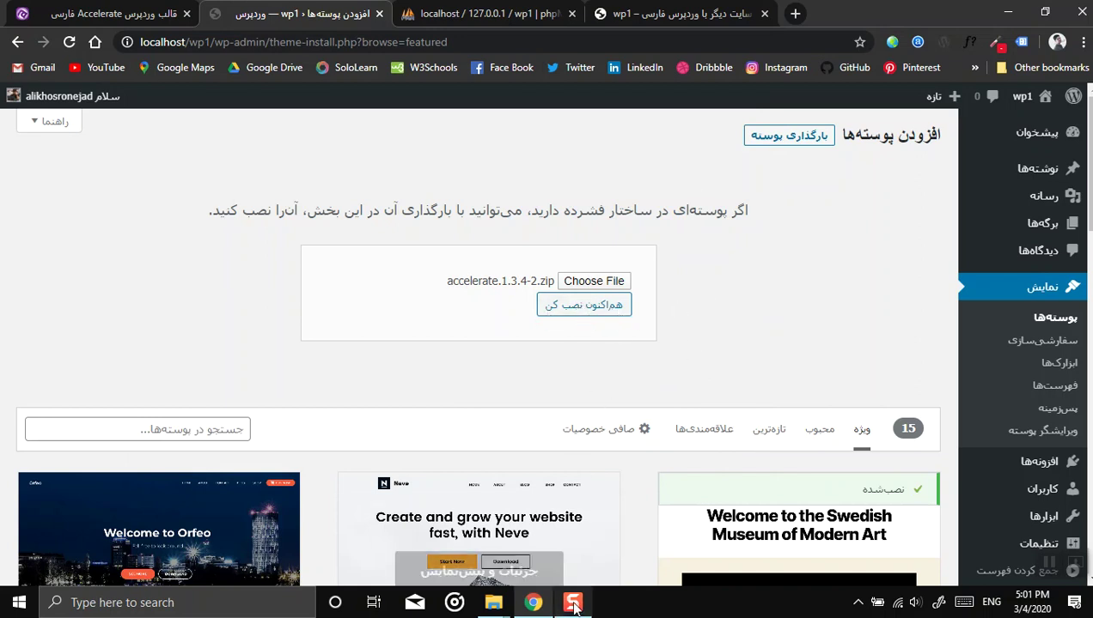
left_click(493, 603)
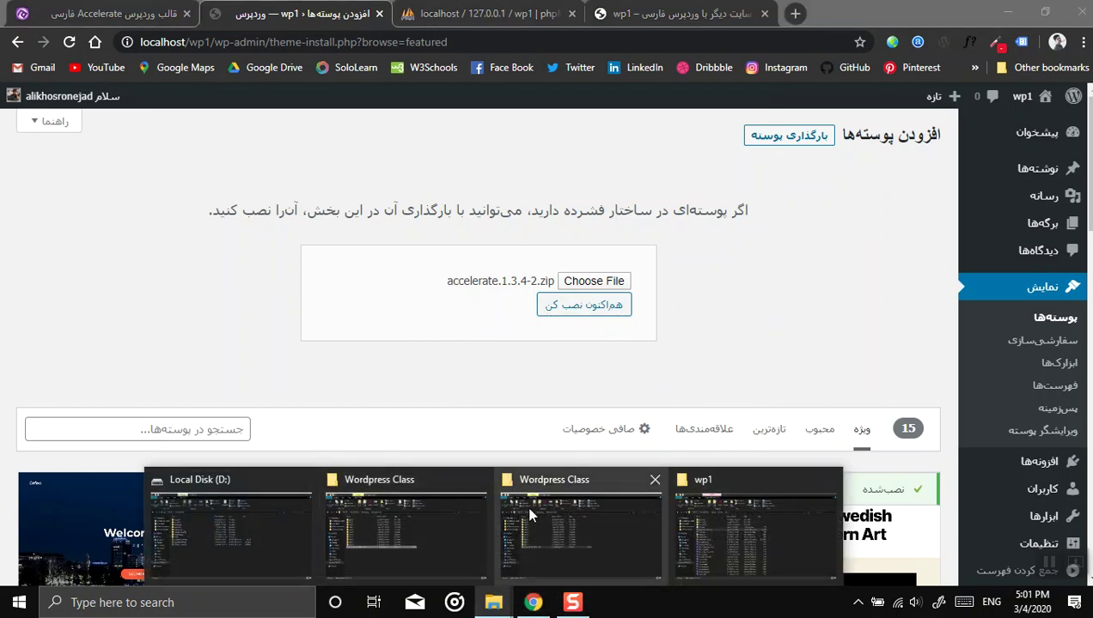
left_click(704, 528)
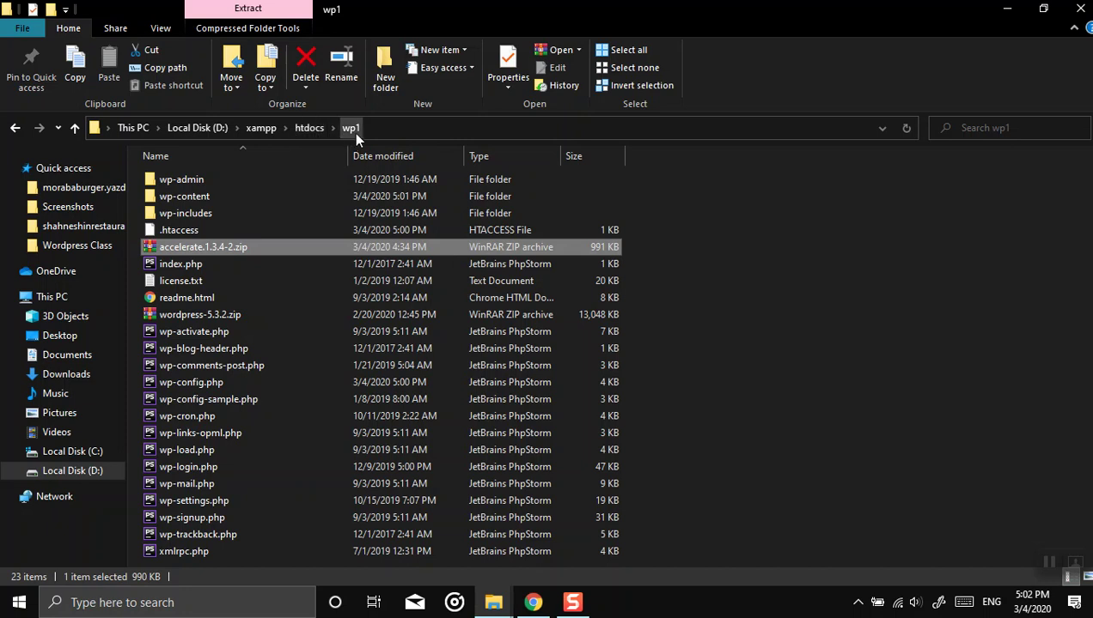
double_click(185, 196)
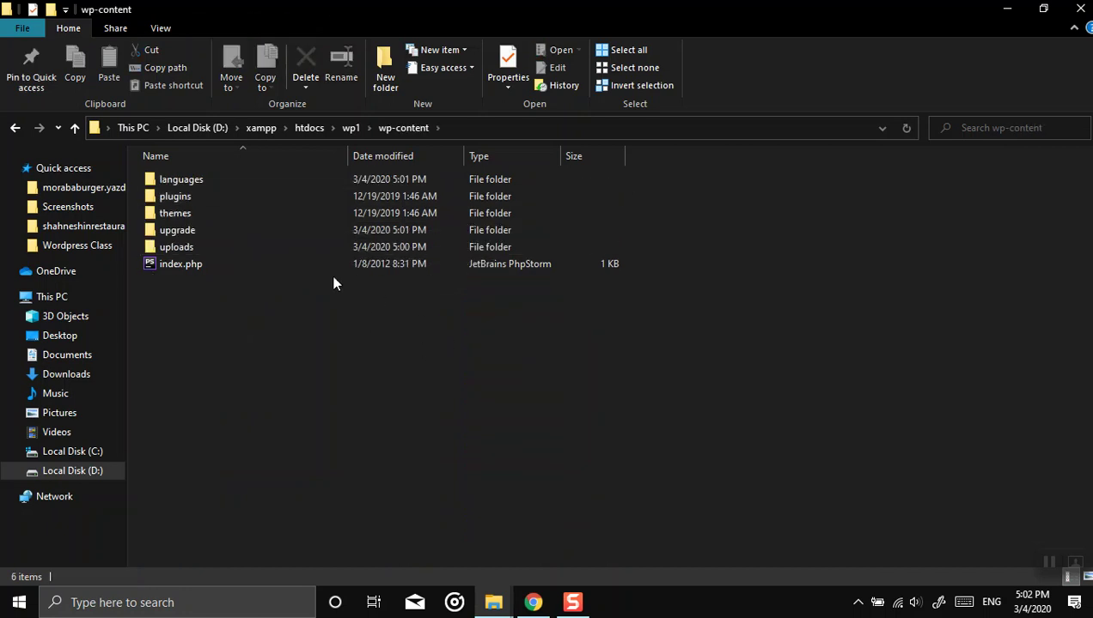
double_click(180, 213)
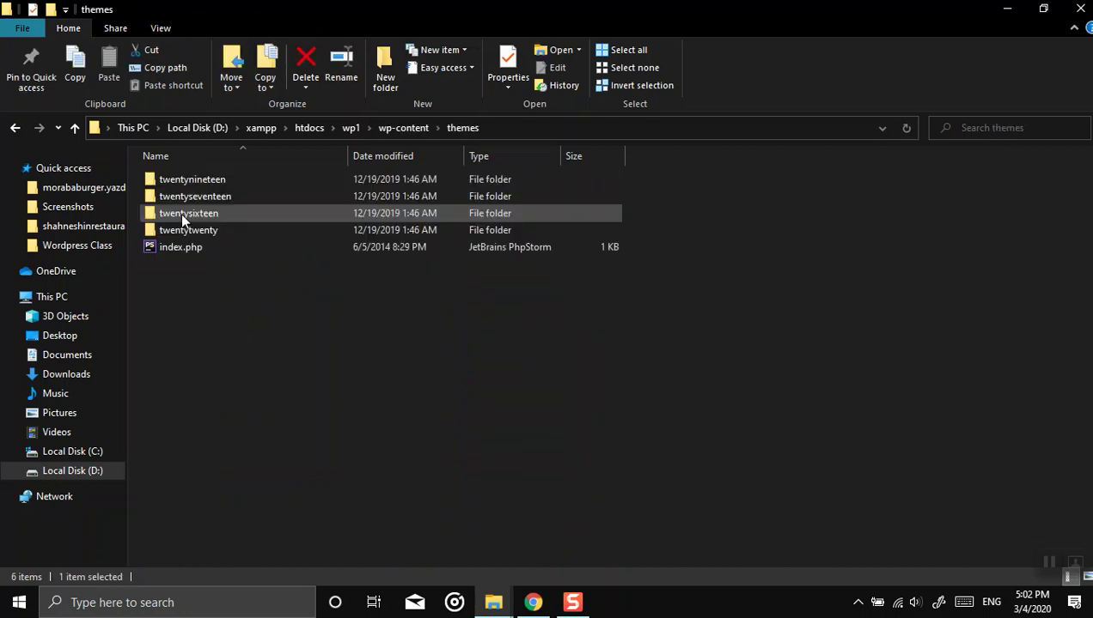
mouse_move(191, 341)
left_mouse_down()
mouse_move(186, 170)
mouse_move(186, 338)
left_mouse_up()
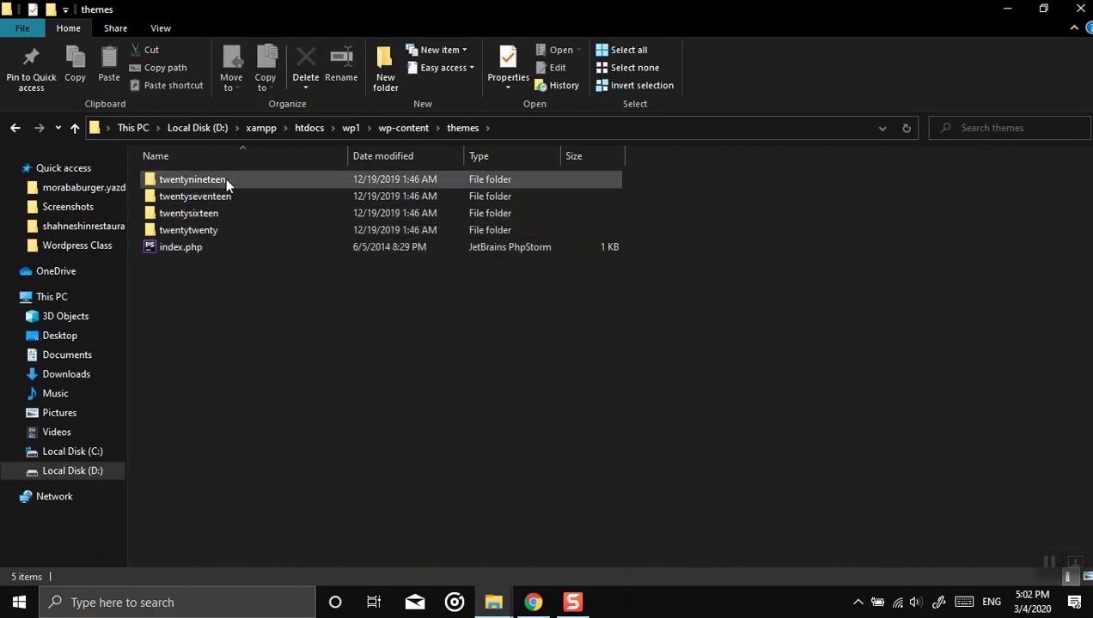
left_click(533, 603)
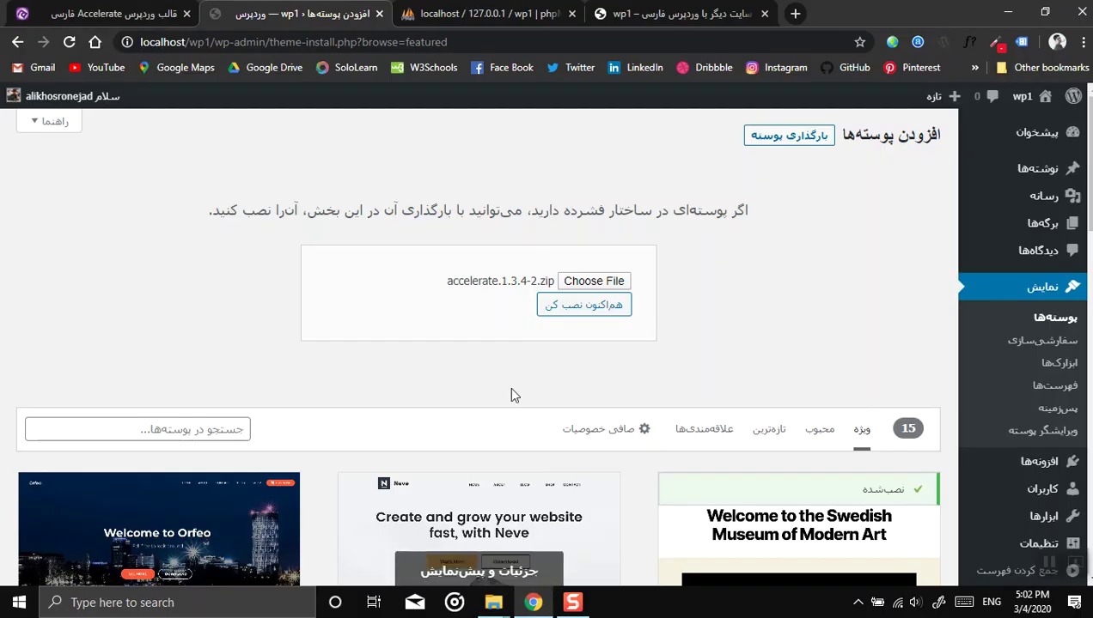
Step: Install the uploaded Accelerate theme package and activate it on wp1
left_click(583, 305)
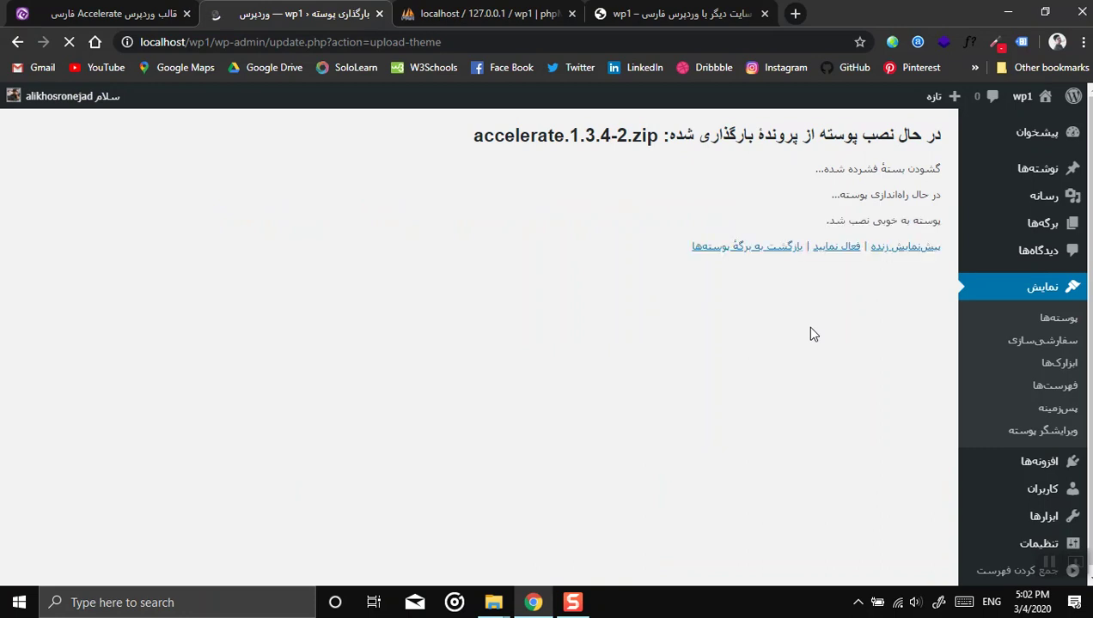
left_click(839, 256)
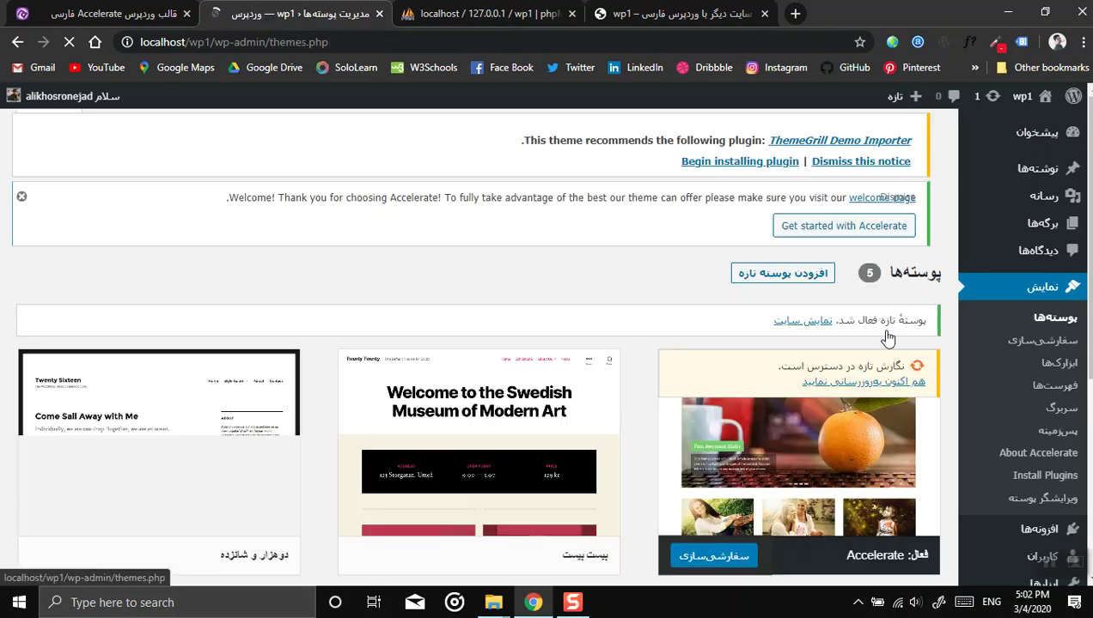
scroll(636, 309, "down", 2)
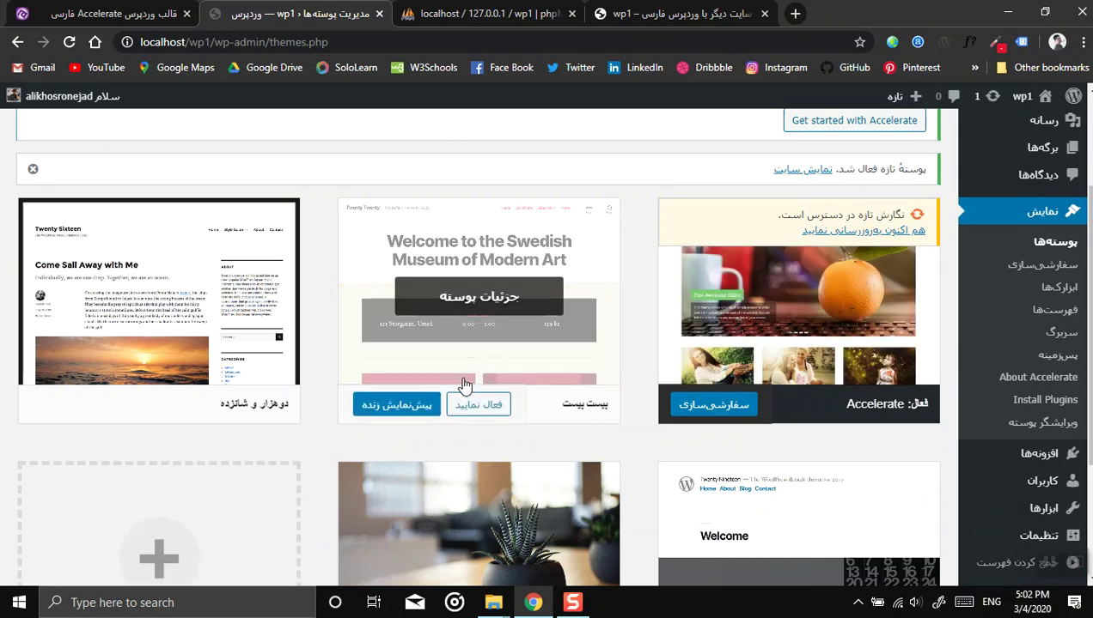
scroll(408, 484, "down", 2)
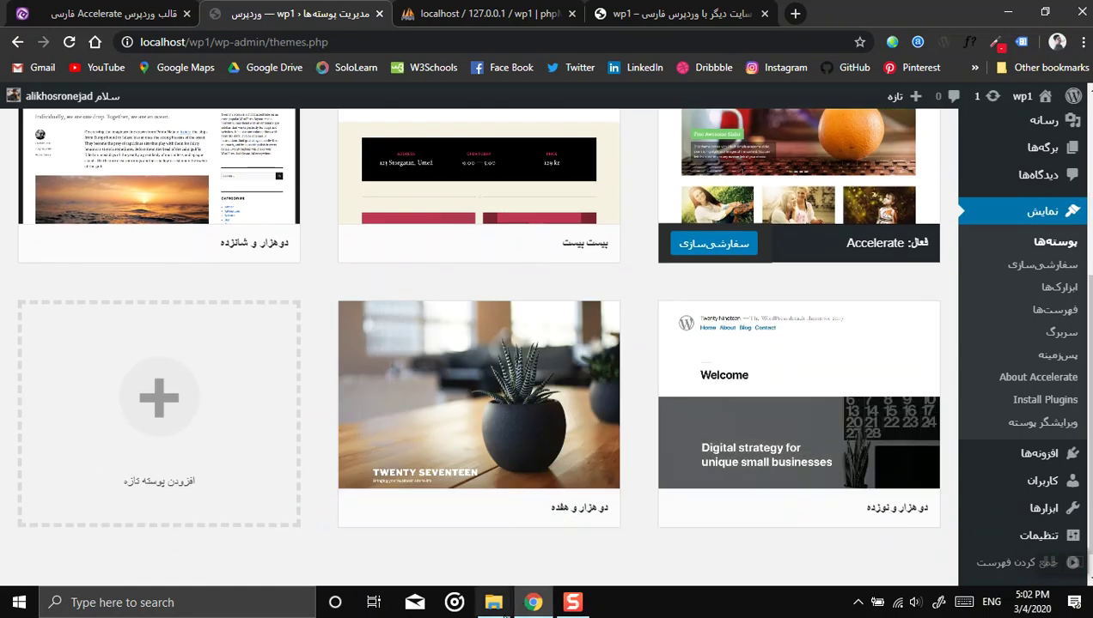
Step: In the wp1 themes Explorer window, inspect the accelerate folder and return to themes
mouse_move(493, 602)
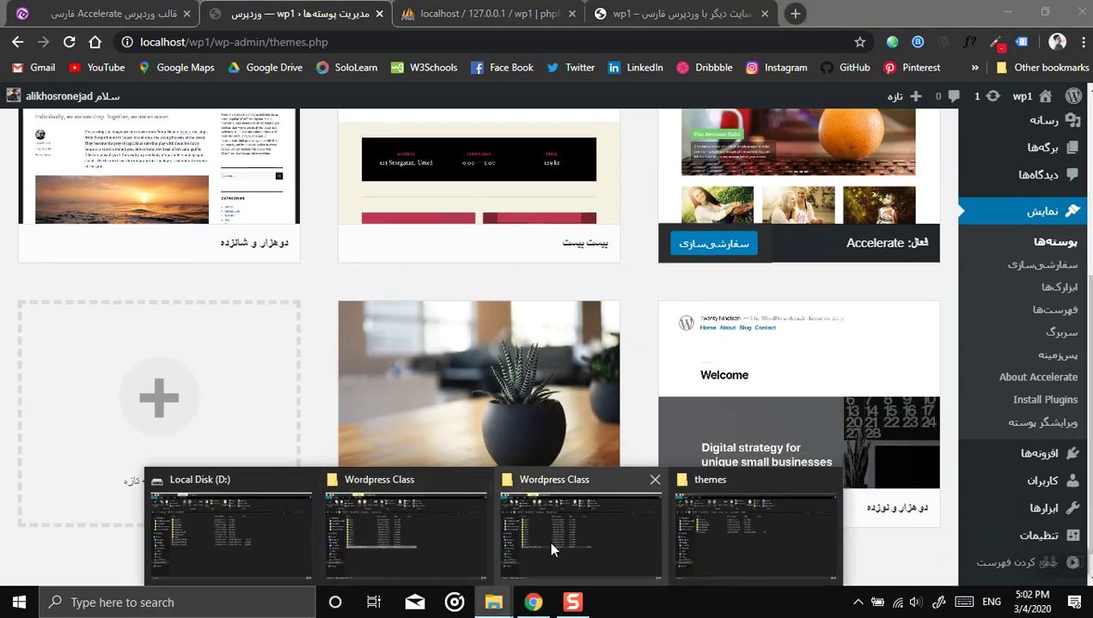
left_click(547, 539)
mouse_move(503, 589)
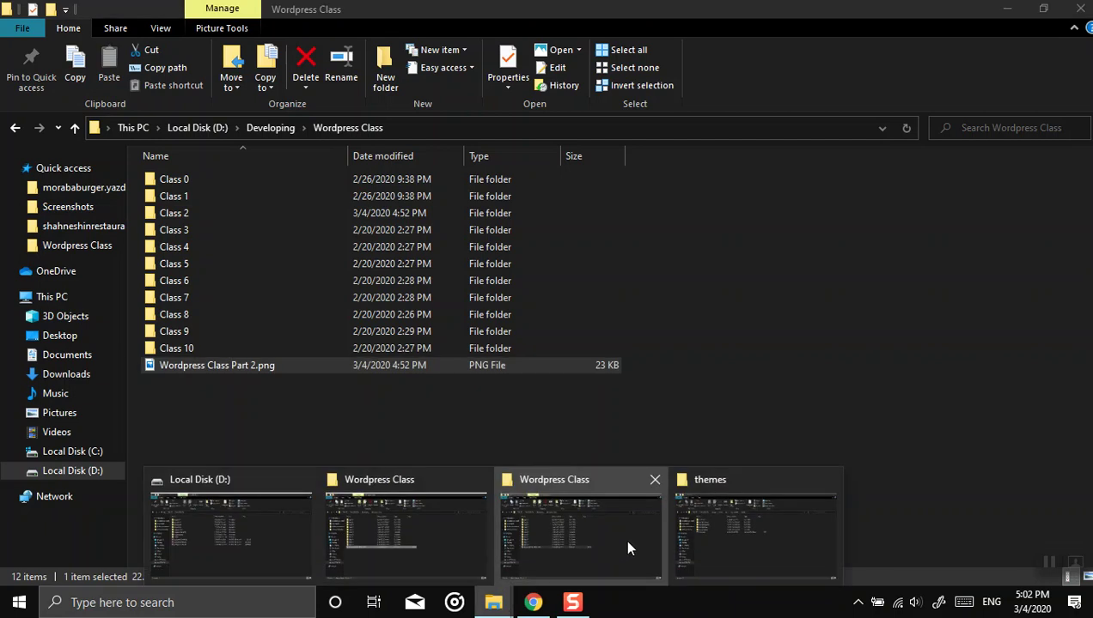
left_click(736, 547)
right_click(233, 335)
key("Escape")
left_click(166, 182)
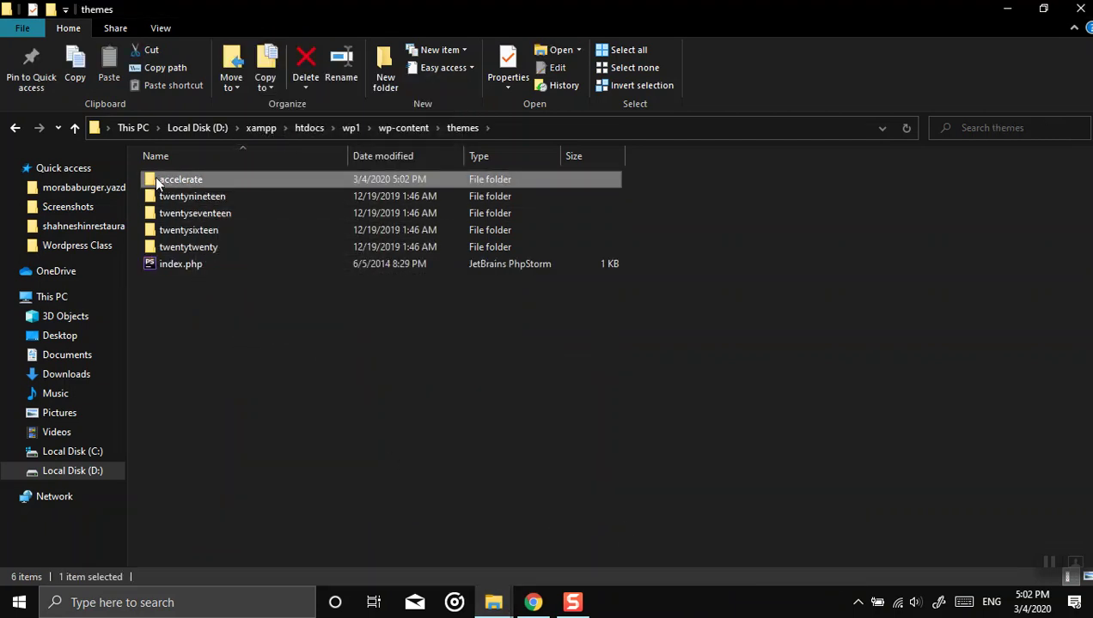
double_click(189, 178)
scroll(325, 331, "down", 3)
scroll(372, 260, "up", 3)
left_click(462, 127)
Step: From the WordPress Themes page, visit the wp1 front end to view the Accelerate theme
left_click(534, 602)
scroll(630, 398, "up", 3)
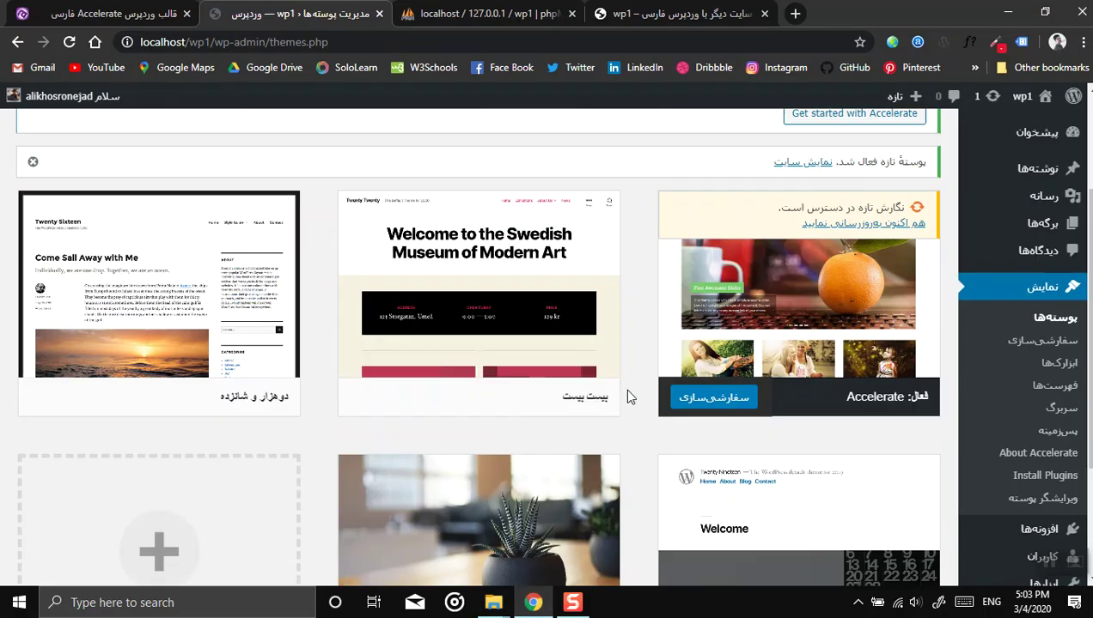
scroll(669, 453, "down", 2)
scroll(721, 401, "up", 2)
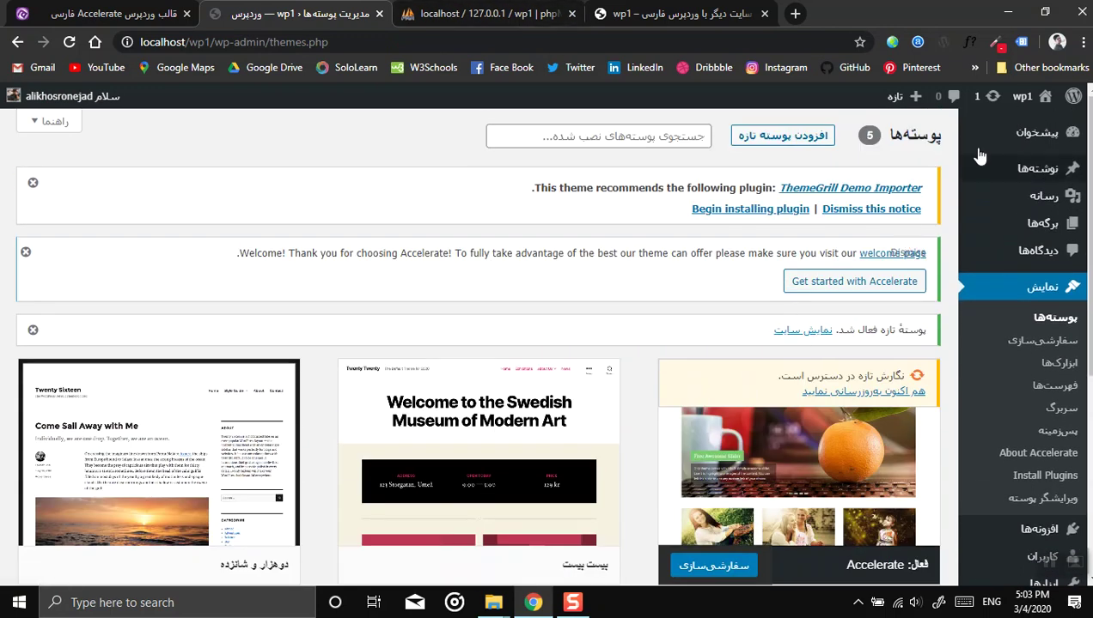
right_click(1022, 96)
key("Escape")
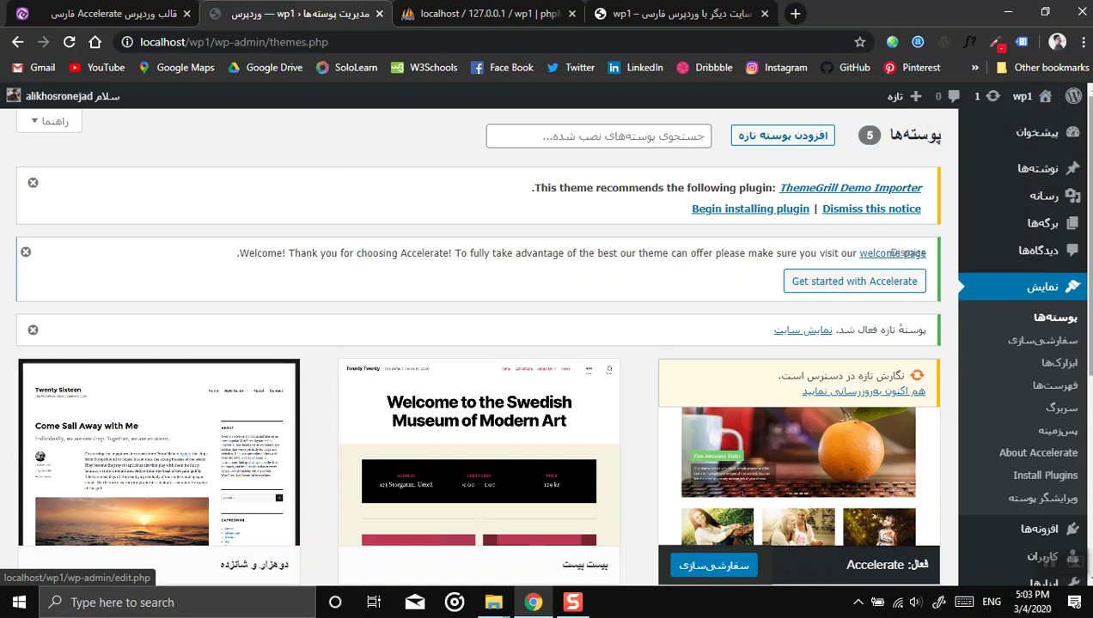
left_click(1015, 126)
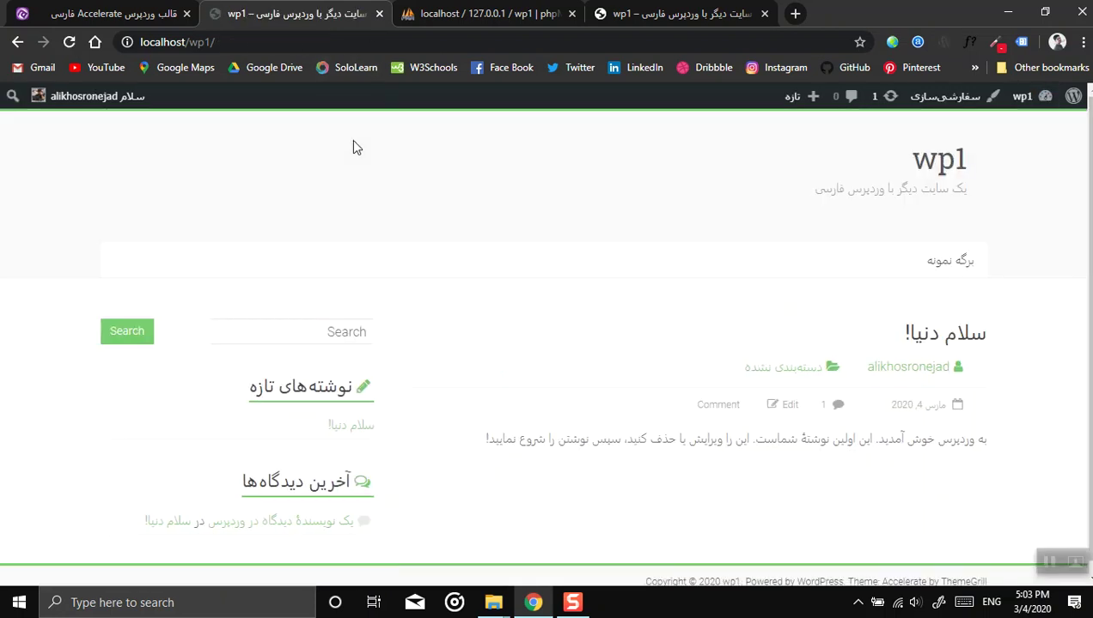
scroll(632, 214, "down", 1)
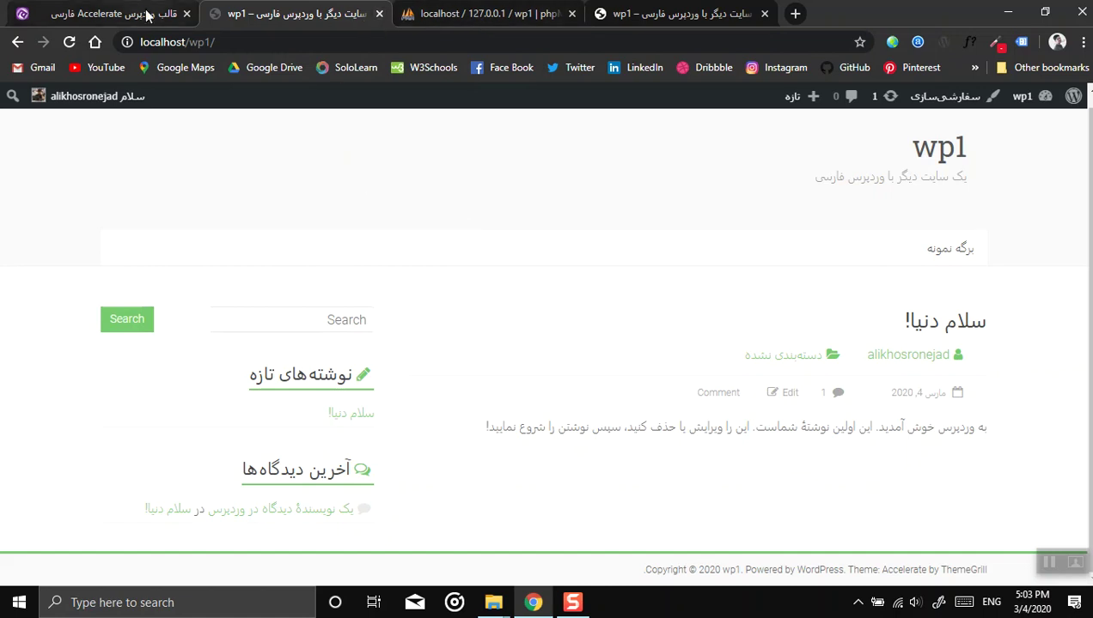
Step: Check the Accelerate download tab, then close the wp1 site tab with Ctrl+W
left_click(112, 14)
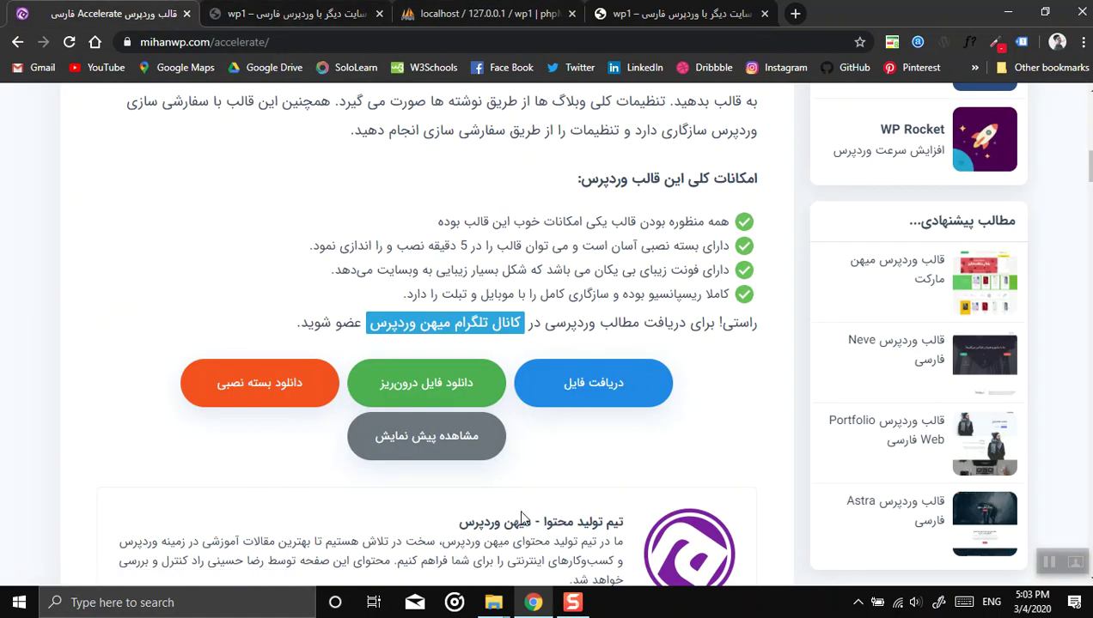
left_click(372, 14)
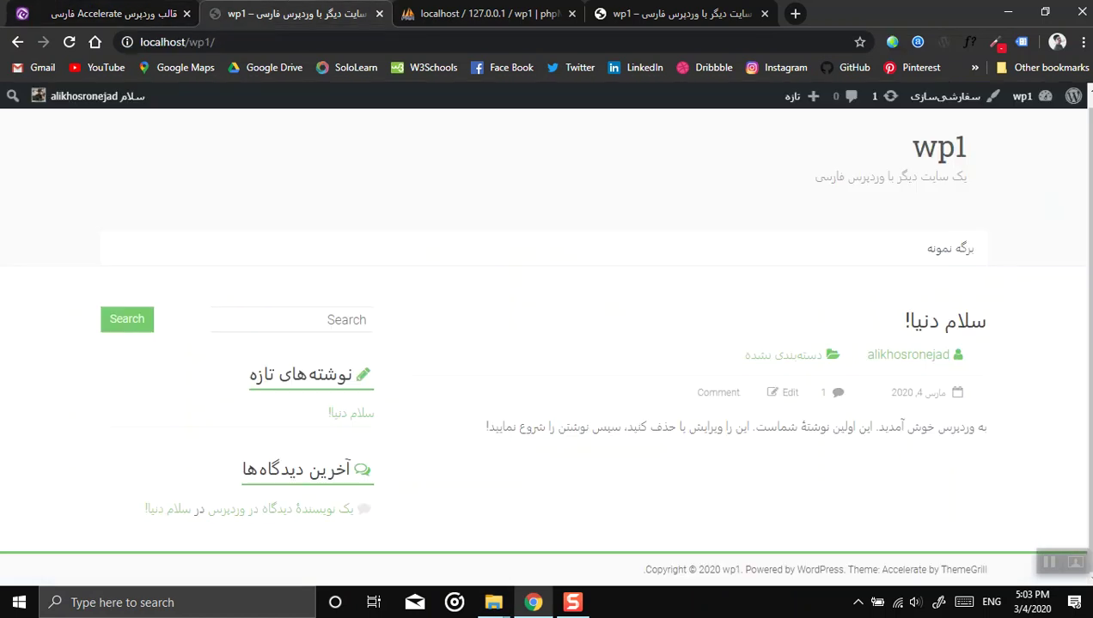
key("ctrl+w")
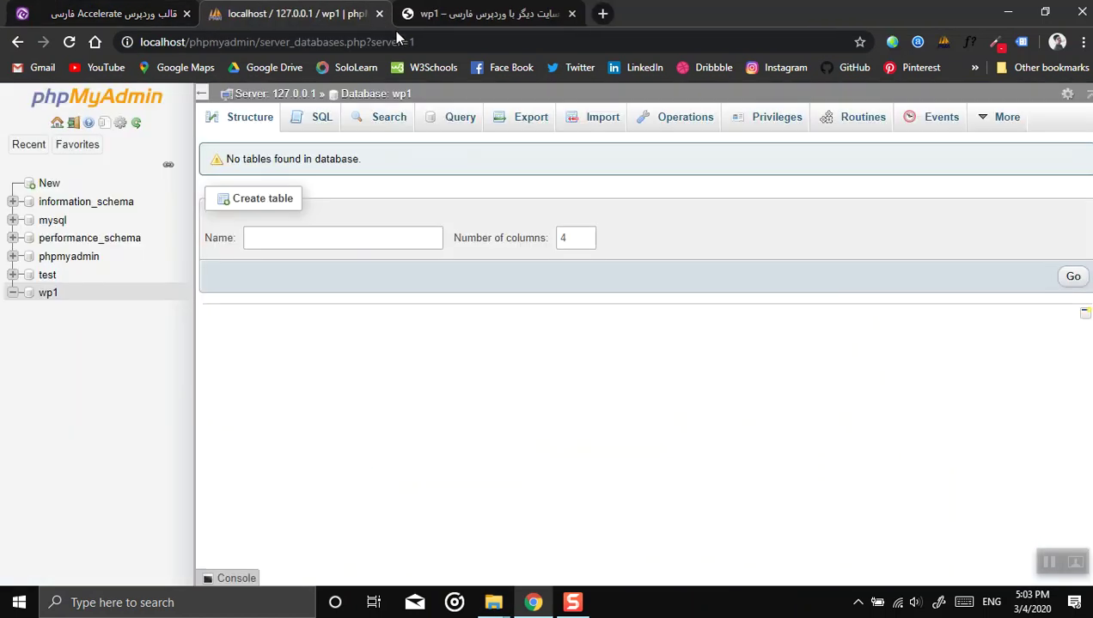
Step: Close a spare Explorer window and permanently delete the accelerate folder from themes
mouse_move(493, 602)
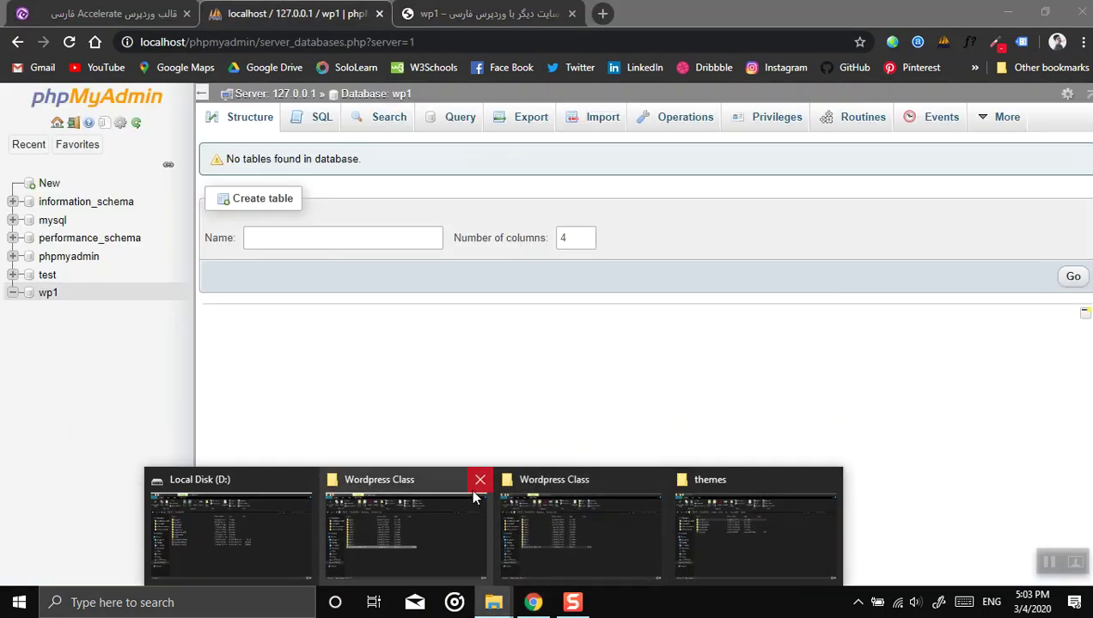
mouse_move(480, 490)
left_click(565, 481)
left_click(562, 526)
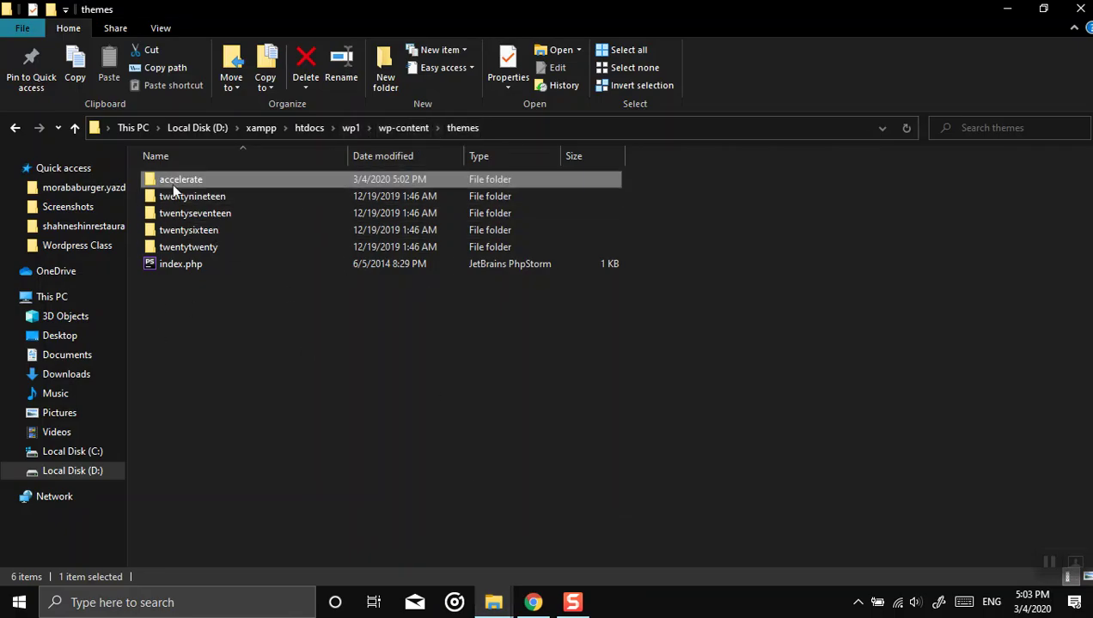
key("shift+Delete")
key("Return")
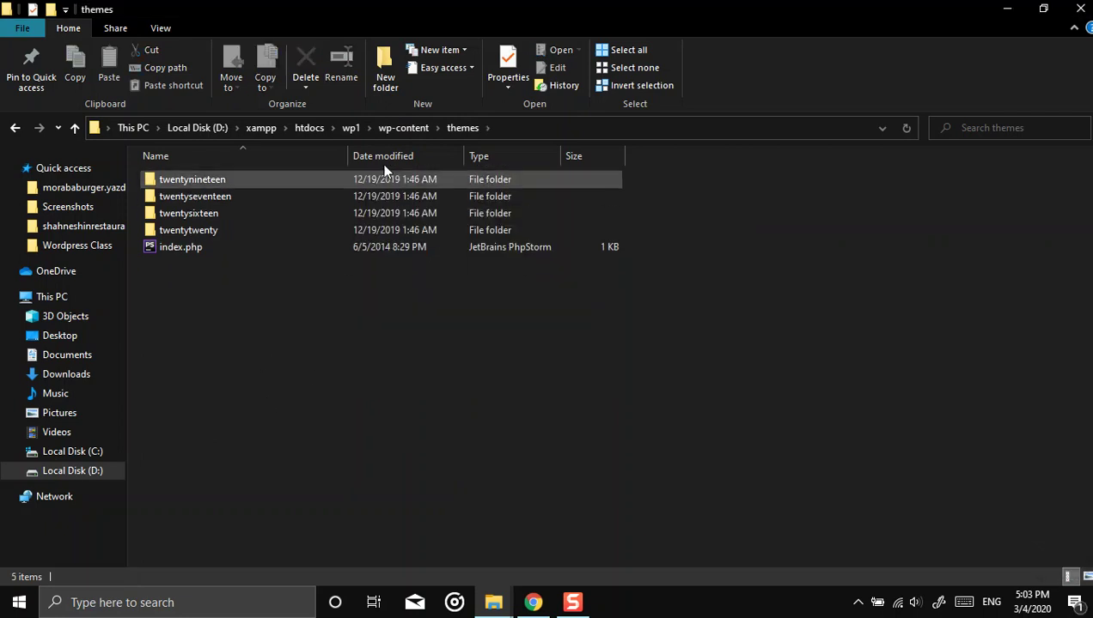
Step: Move accelerate.1.3.4-2.zip from the wp1 folder into wp1\wp-content\themes
left_click(405, 127)
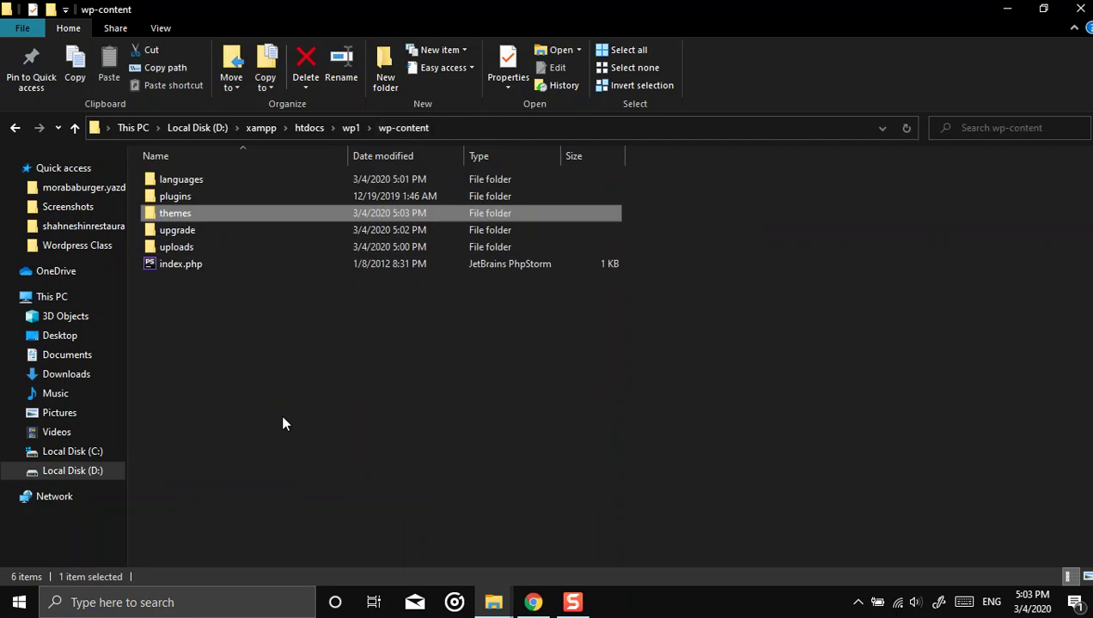
left_click(349, 127)
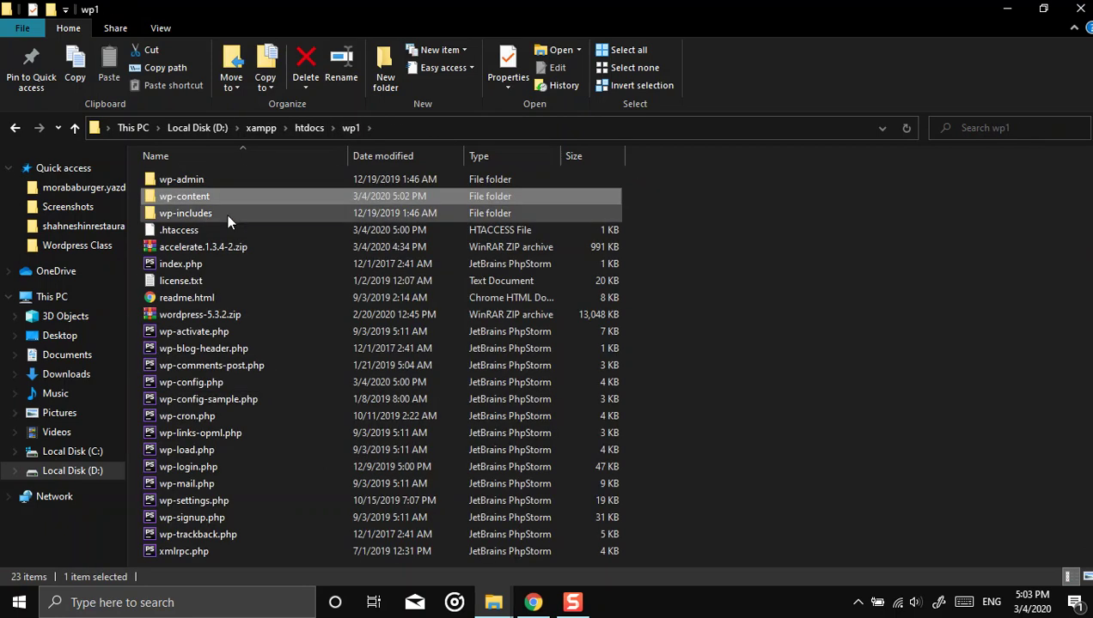
right_click(184, 247)
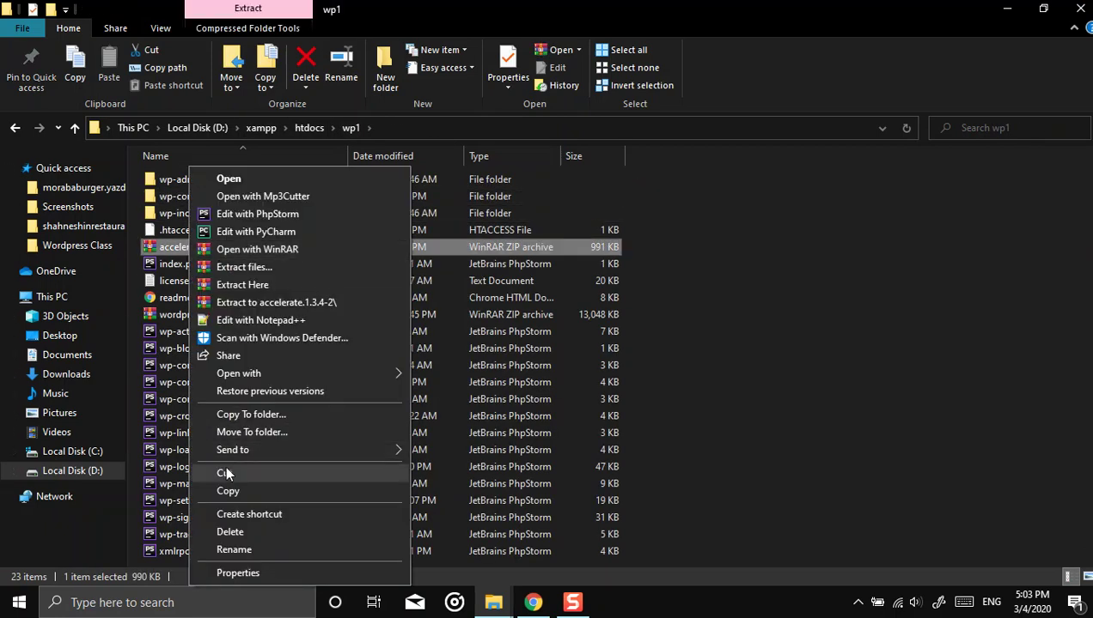
key("Escape")
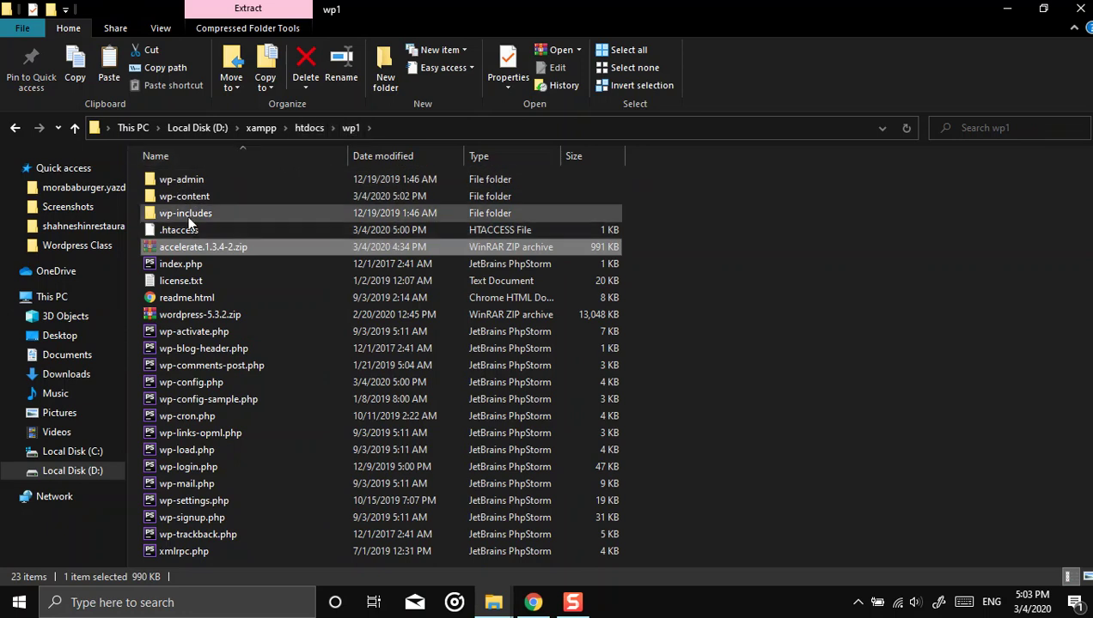
double_click(181, 195)
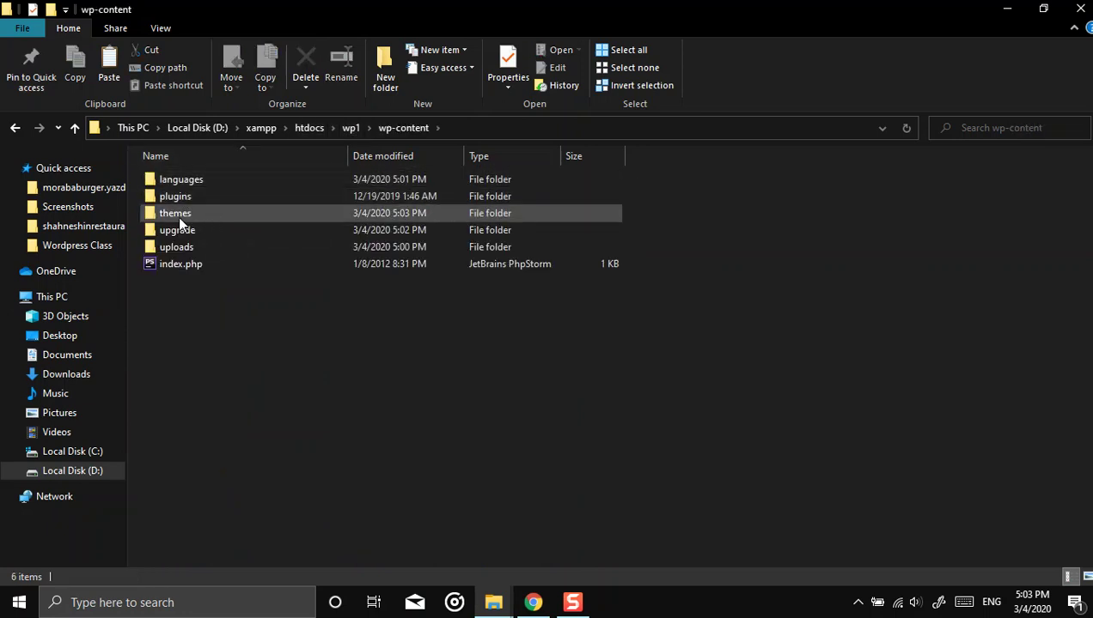
double_click(177, 214)
right_click(252, 354)
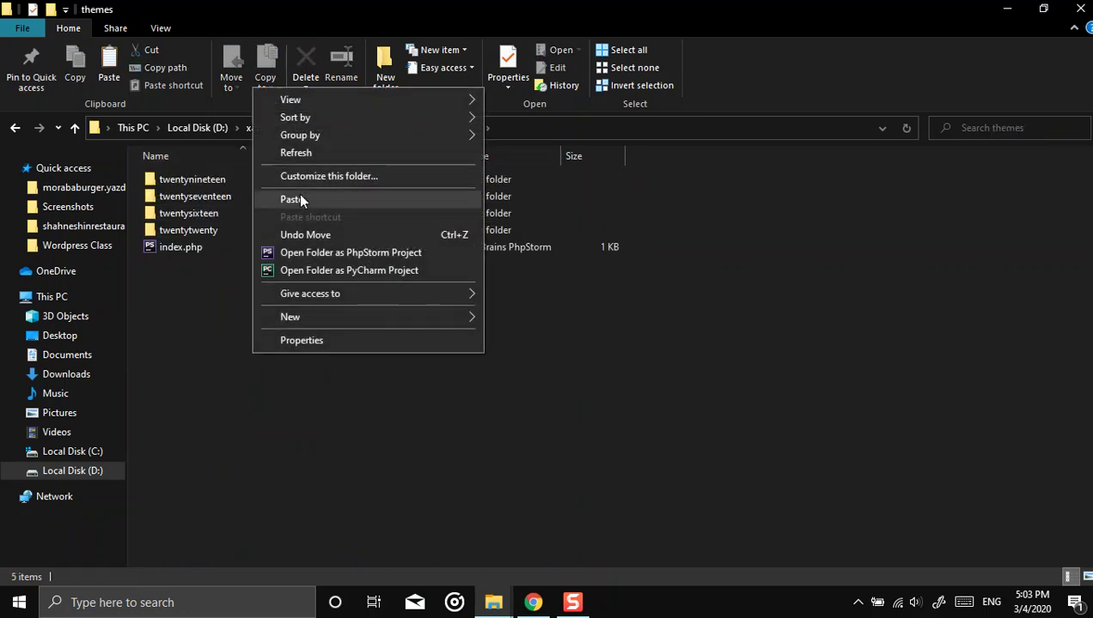
left_click(297, 199)
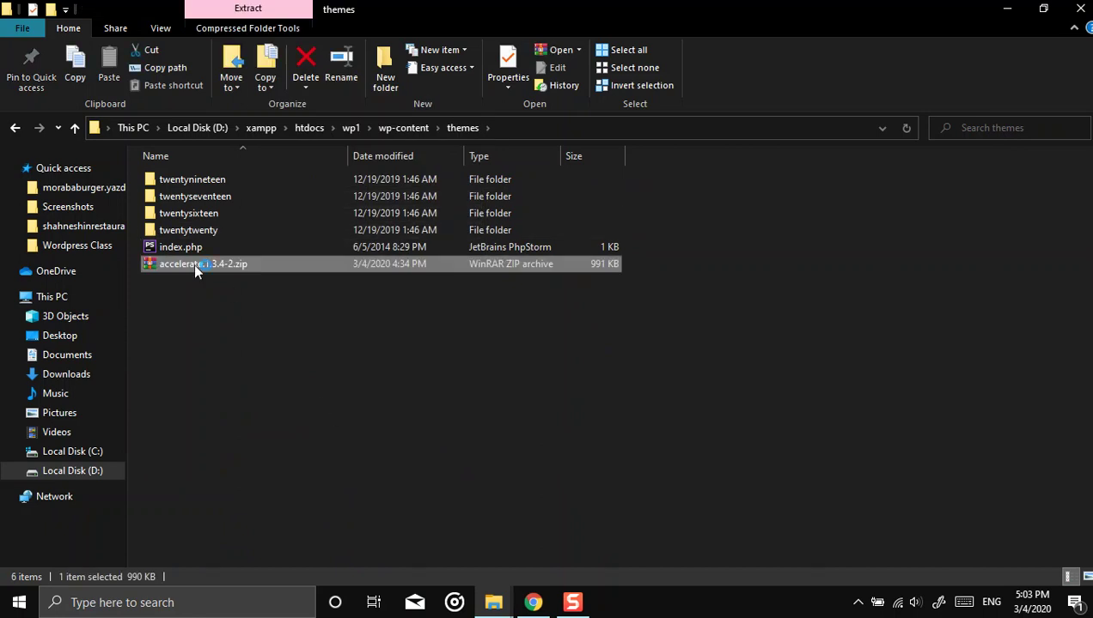
Step: Preview the zip's accelerate folder, then Extract Here into the themes folder
double_click(195, 267)
double_click(171, 285)
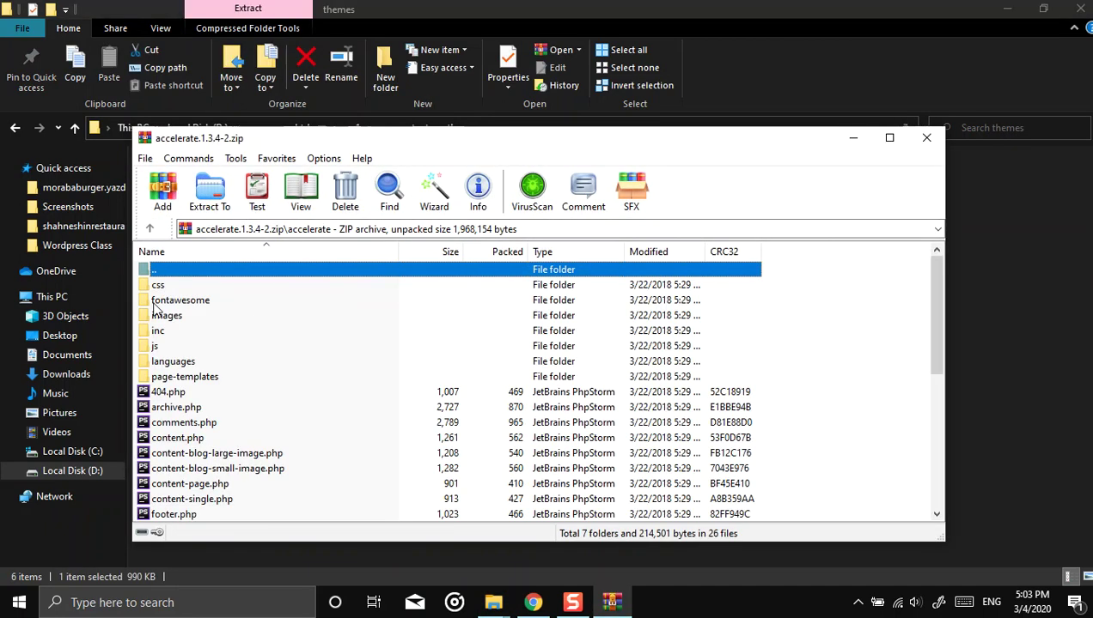
scroll(283, 424, "down", 6)
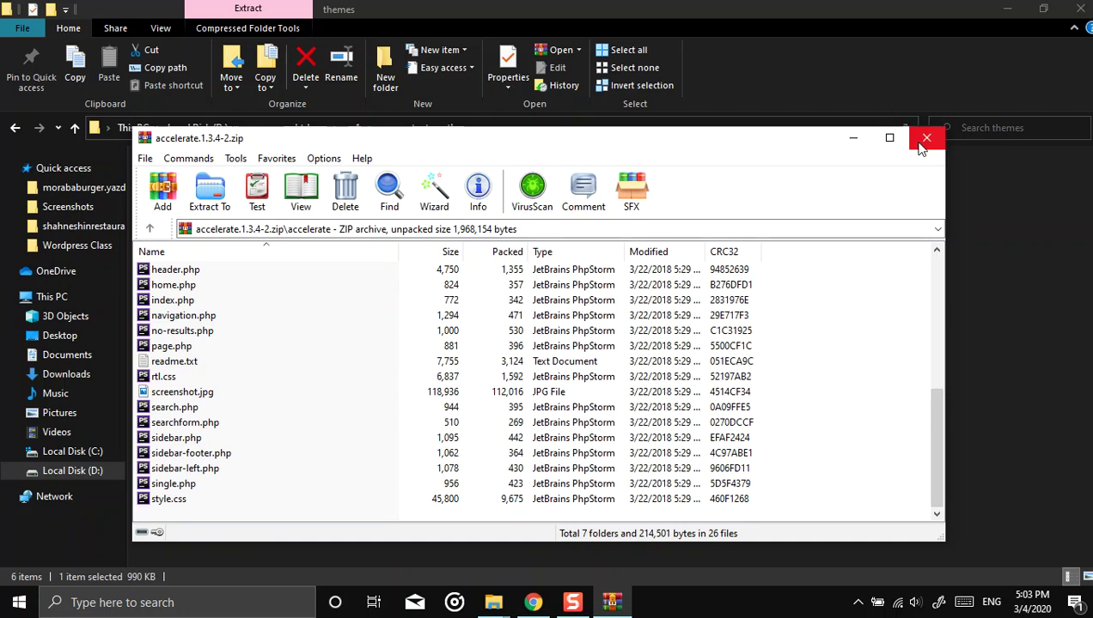
left_click(925, 140)
right_click(190, 266)
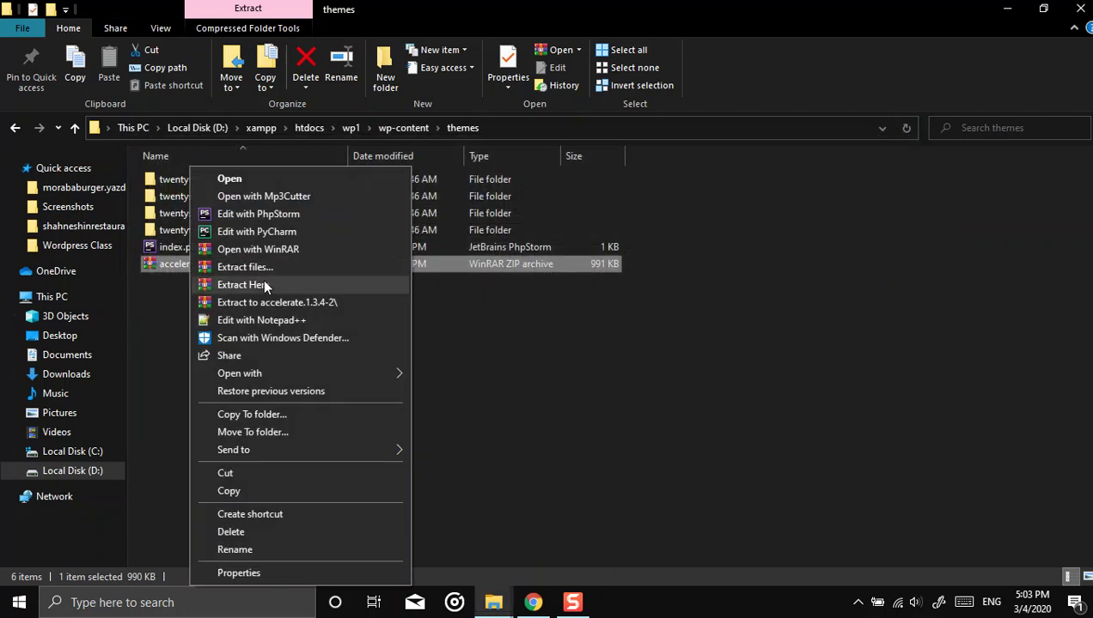
left_click(274, 284)
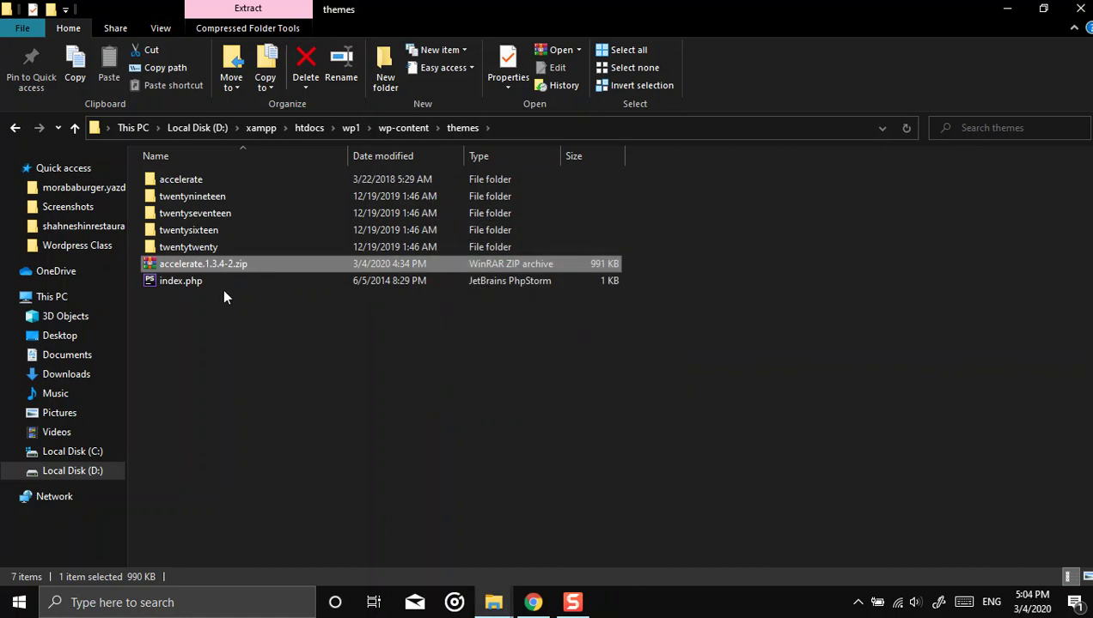
Step: Inspect the contents of the freshly extracted accelerate theme folder
double_click(183, 179)
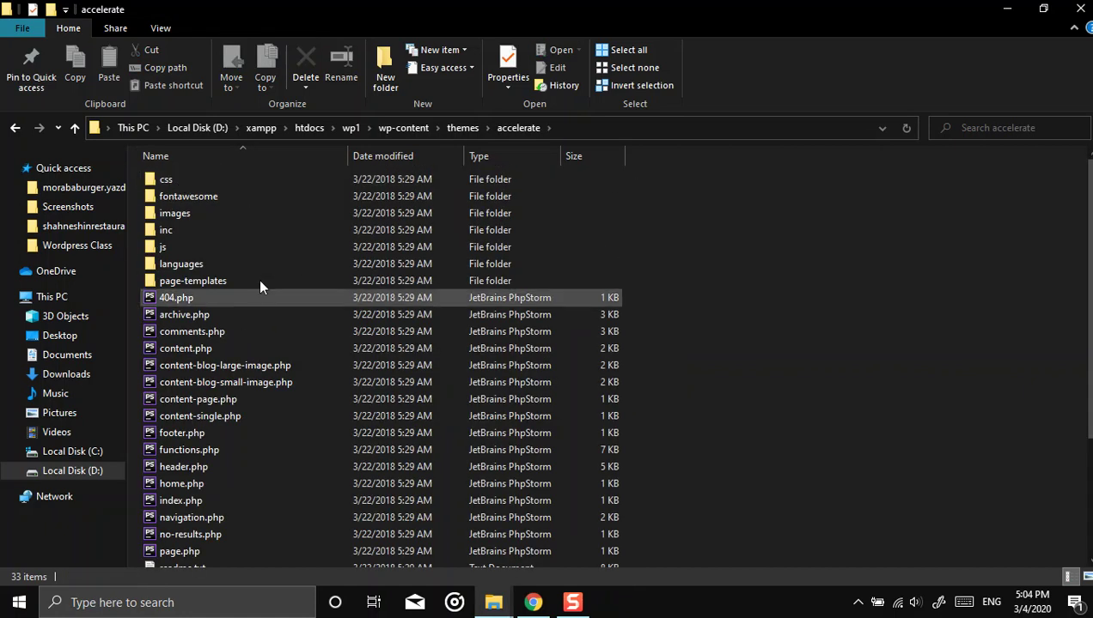
left_click(14, 128)
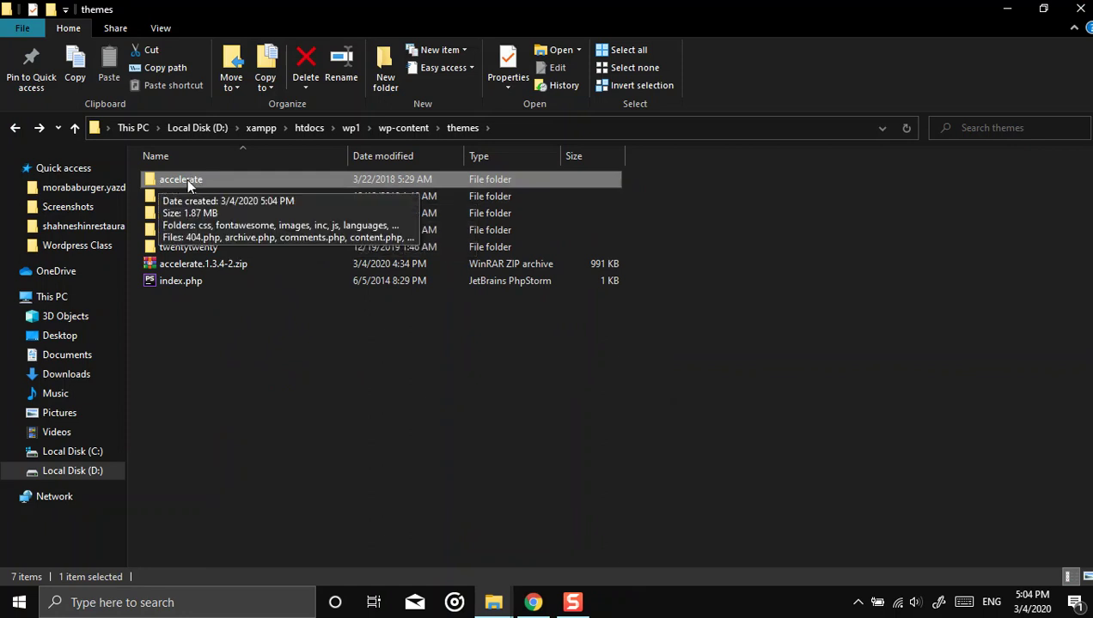
double_click(188, 182)
scroll(207, 179, "down", 2)
scroll(1071, 455, "down", 2)
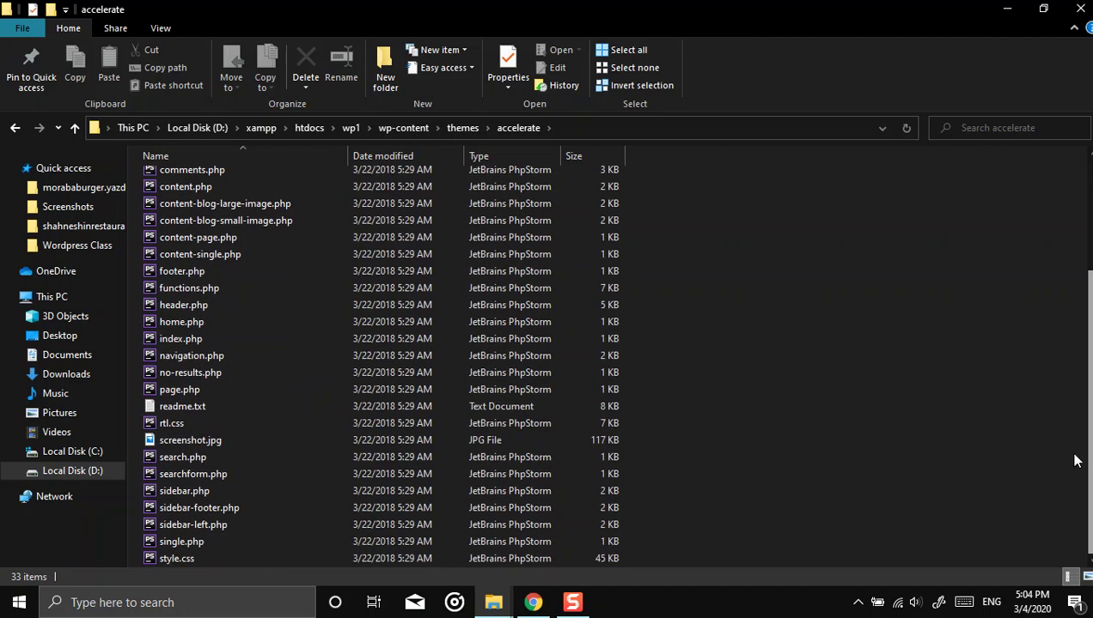
left_click(15, 127)
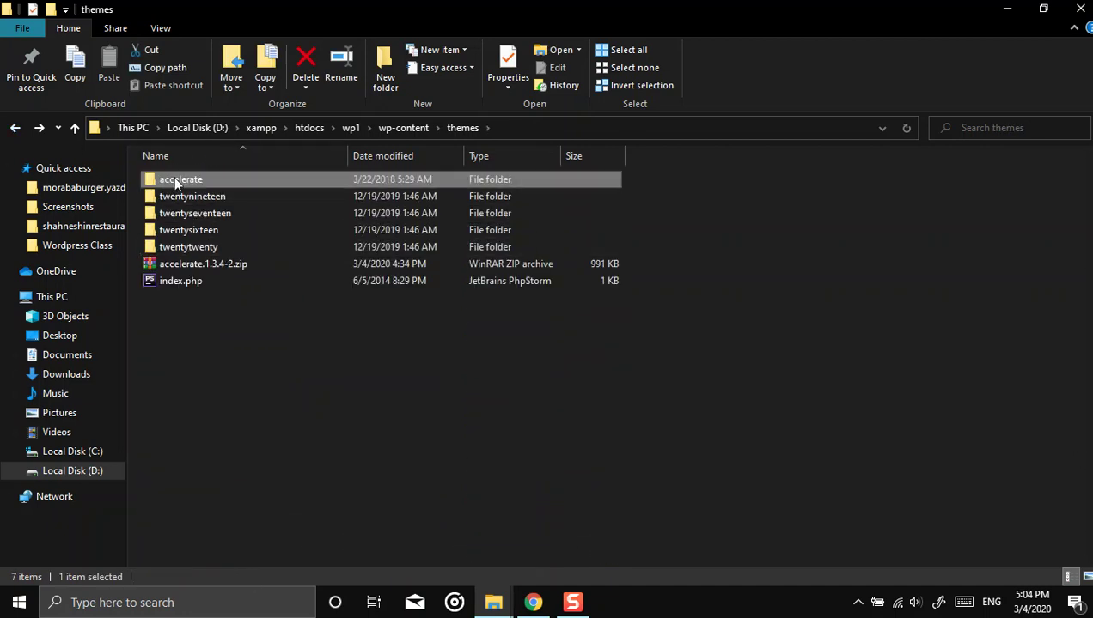
double_click(176, 181)
scroll(341, 352, "down", 3)
scroll(254, 301, "up", 5)
left_click(15, 127)
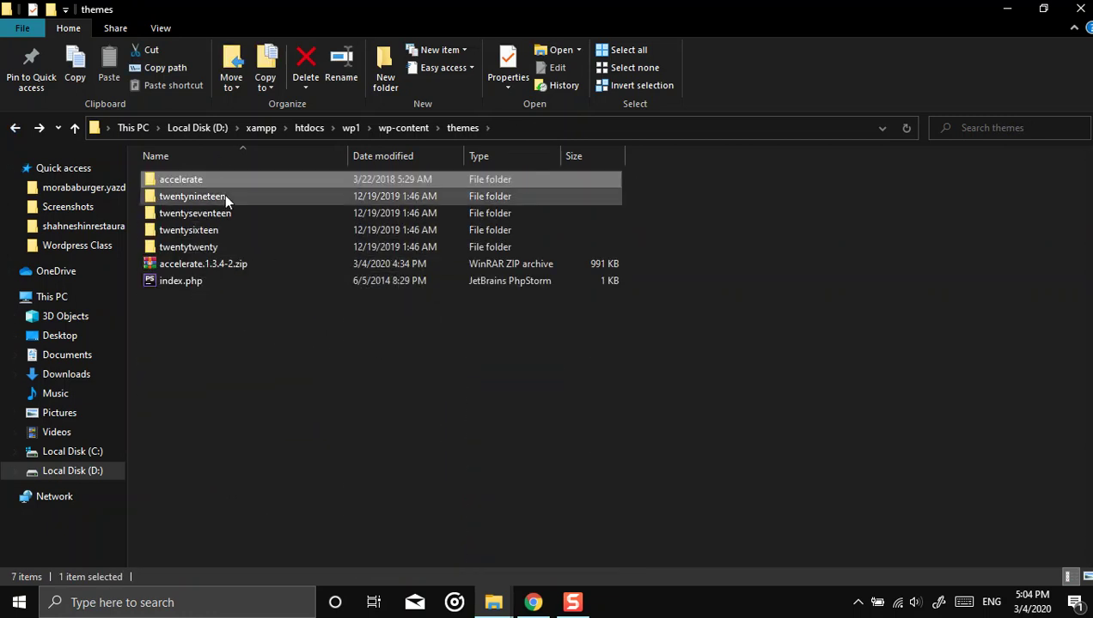
Step: Permanently delete accelerate.1.3.4-2.zip, recheck the accelerate folder, and navigate back to wp1
left_click(197, 263)
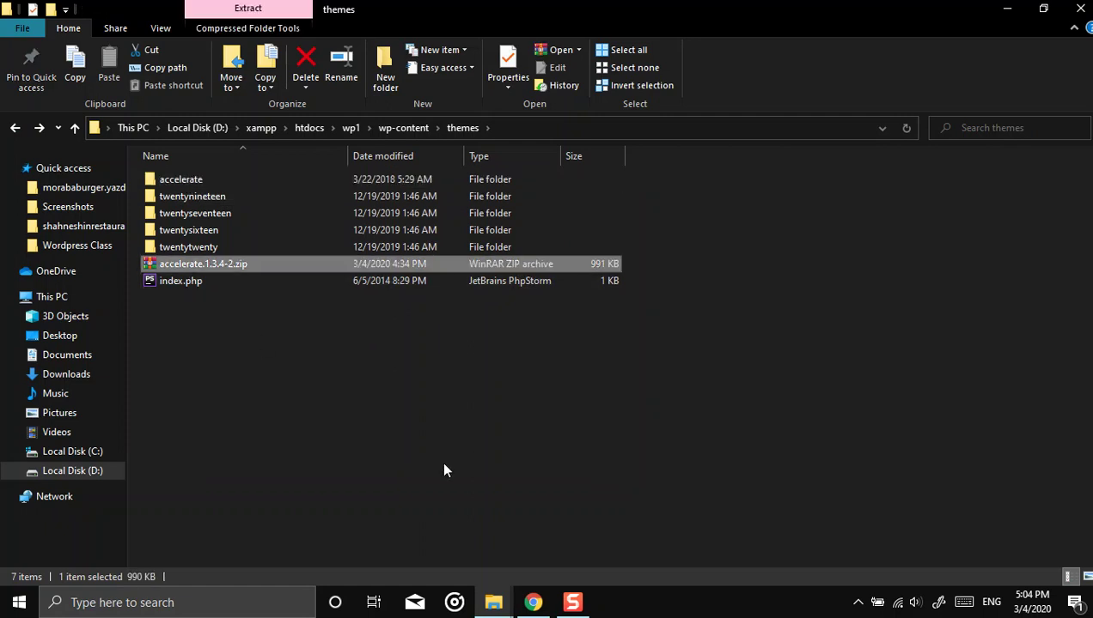
key("shift+Delete")
key("Return")
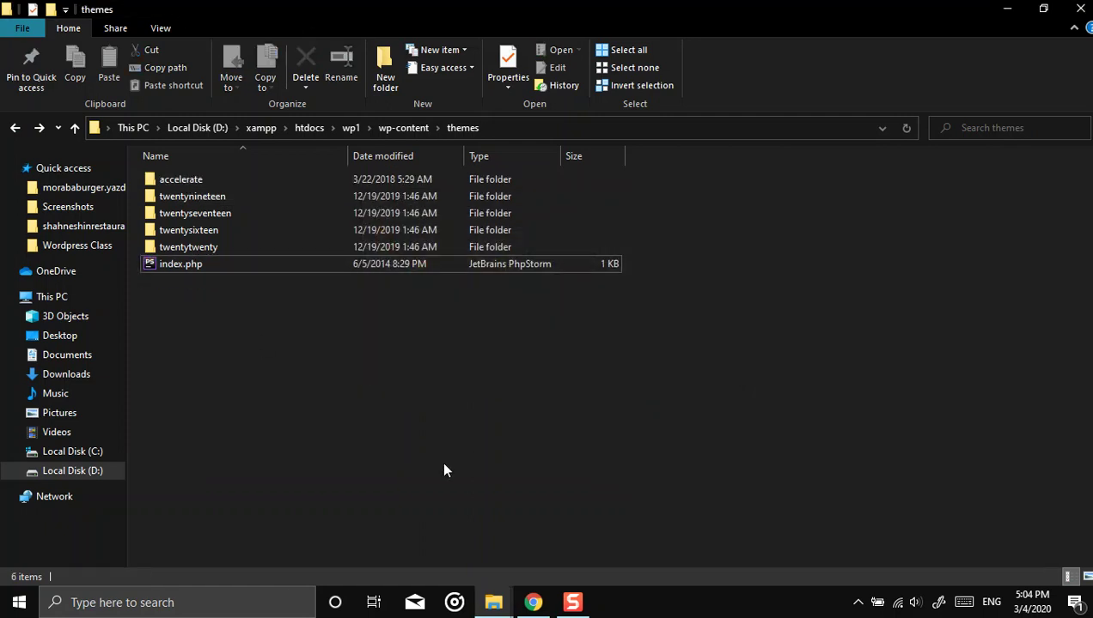
double_click(194, 181)
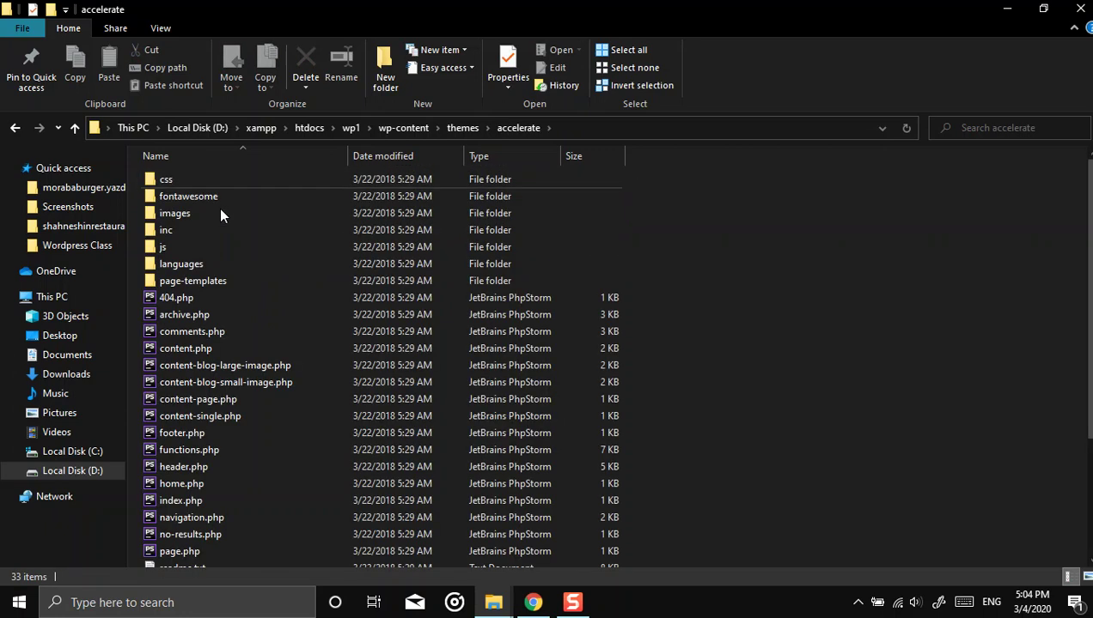
scroll(276, 309, "down", 3)
scroll(277, 395, "down", 1)
scroll(280, 309, "up", 3)
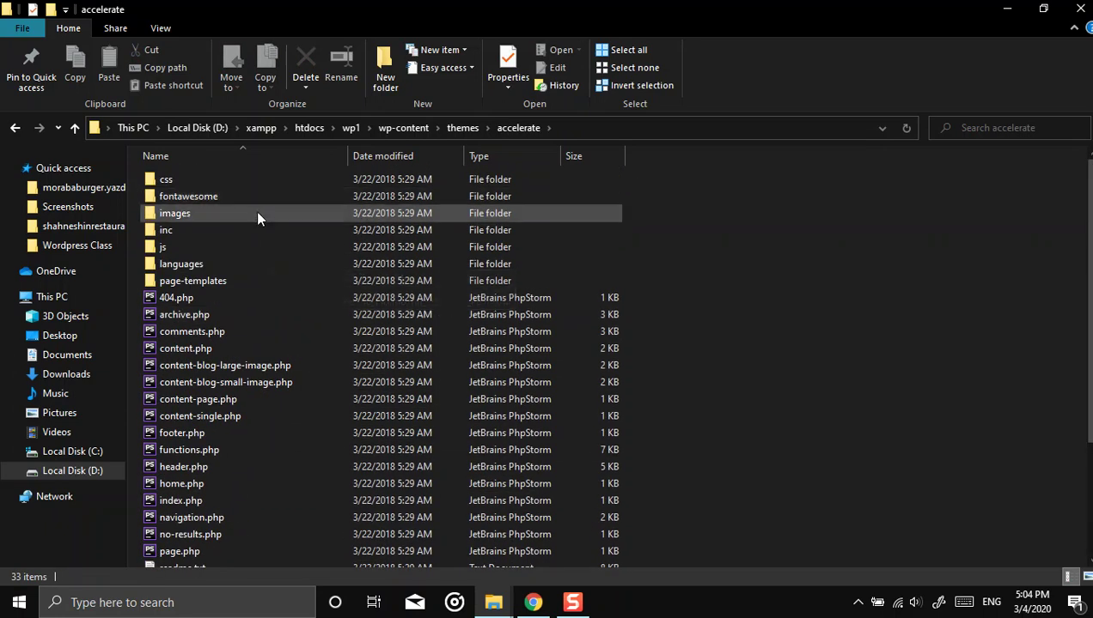
left_click(14, 127)
left_click(19, 138)
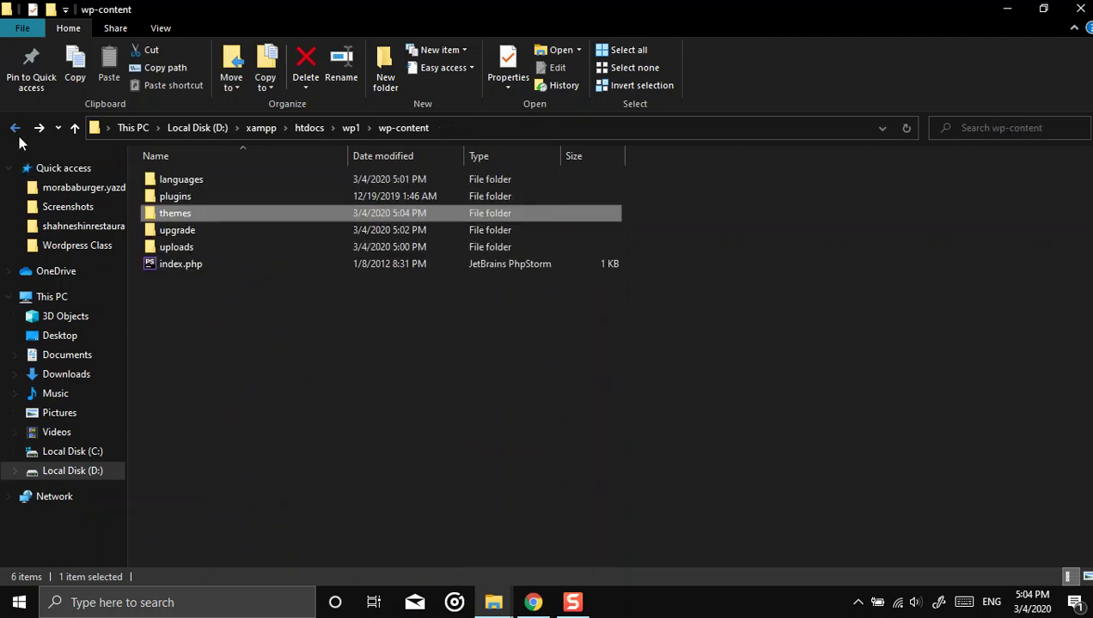
left_click(17, 130)
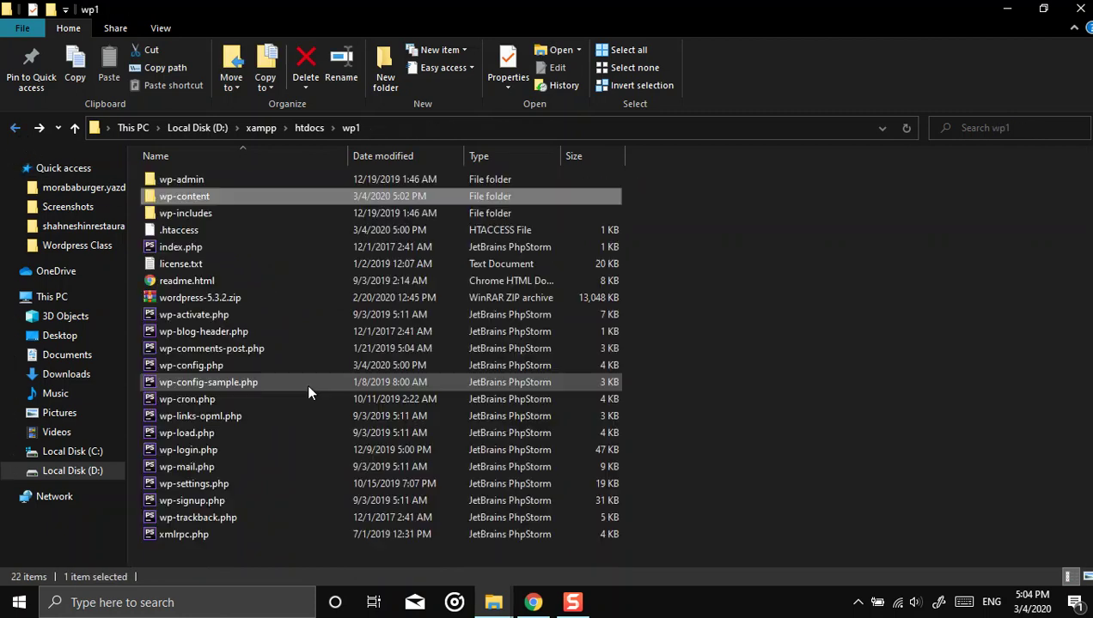
Step: Confirm the wp2 folder in htdocs is empty, then navigate up to the root of D:
left_click(309, 129)
double_click(169, 198)
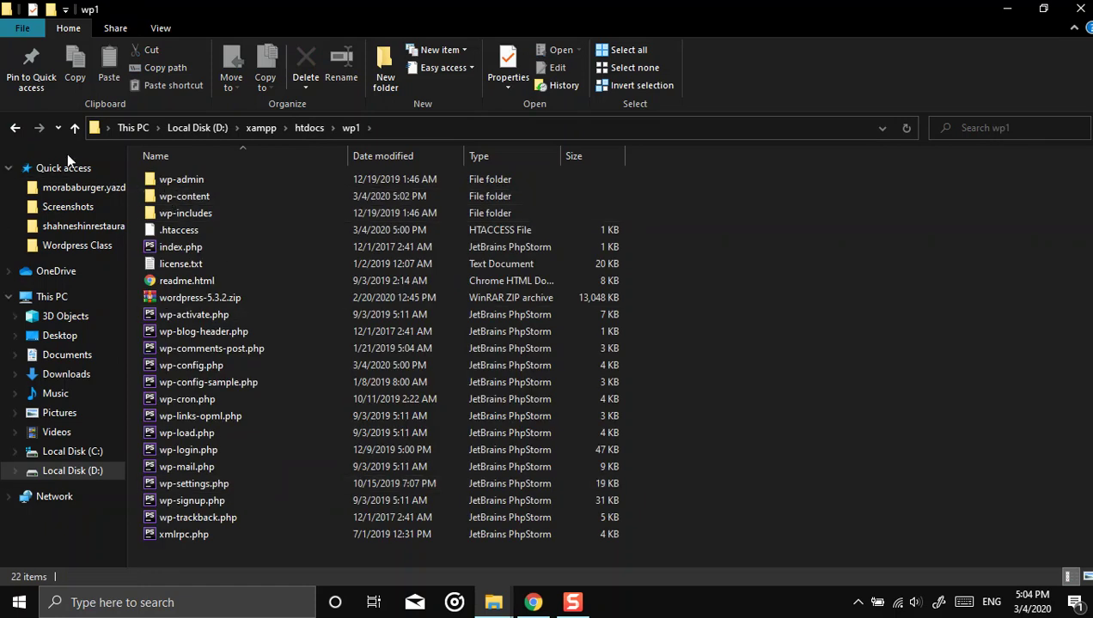
left_click(12, 129)
left_click(170, 215)
double_click(171, 216)
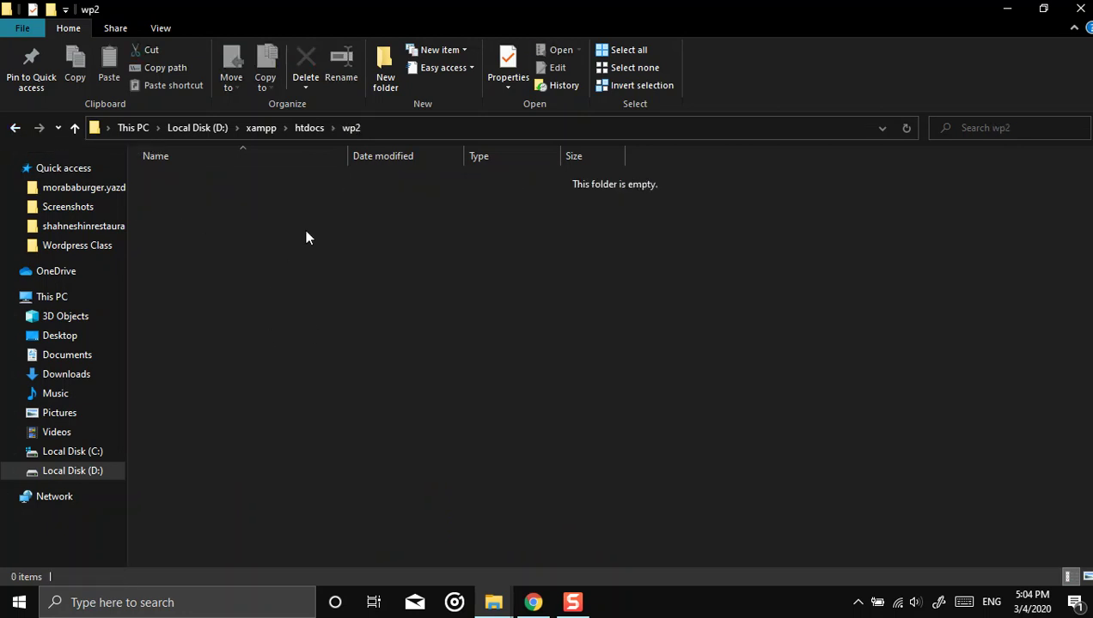
left_click(262, 128)
scroll(389, 335, "down", 4)
scroll(327, 318, "up", 3)
scroll(324, 340, "down", 9)
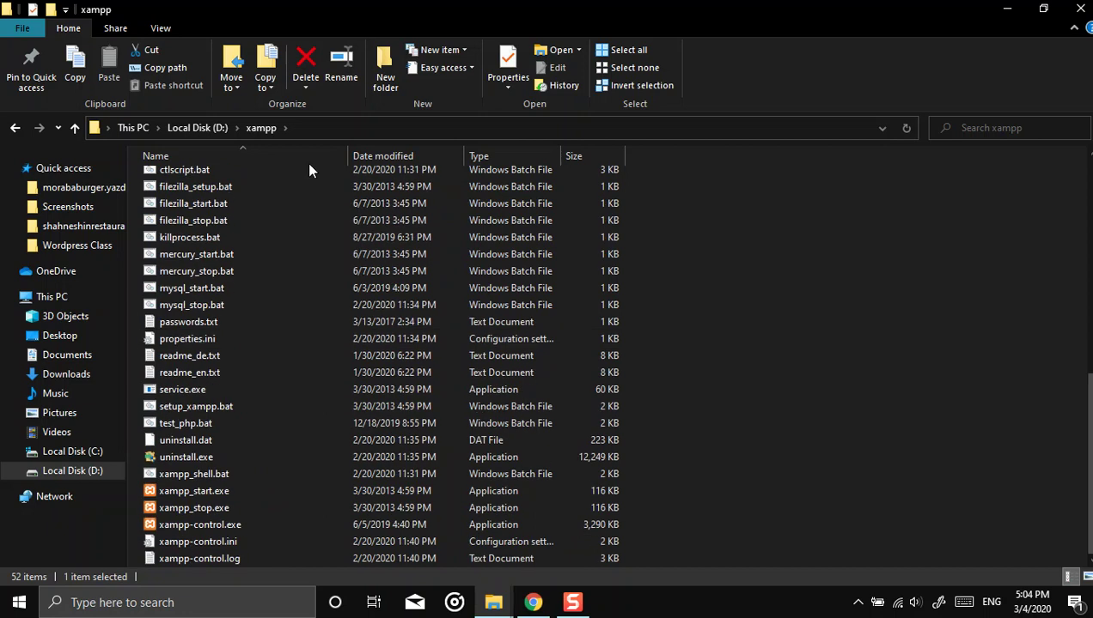
left_click(199, 129)
Step: Cut accelerate-pack.zip from D: and paste it into D:\xampp\htdocs\wp2
left_click(208, 317)
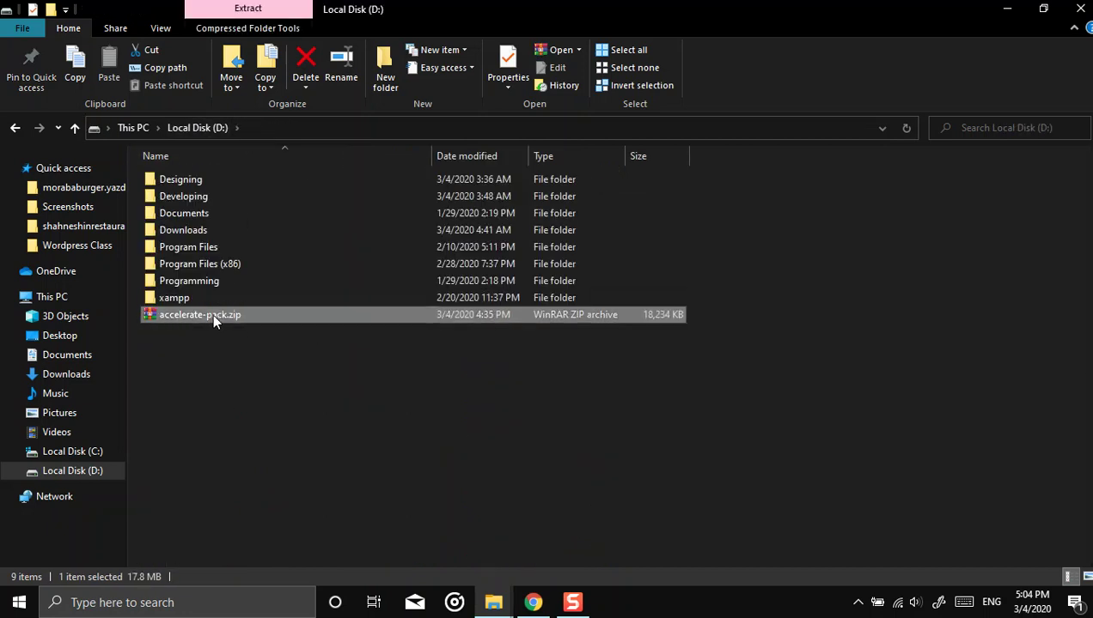
right_click(183, 315)
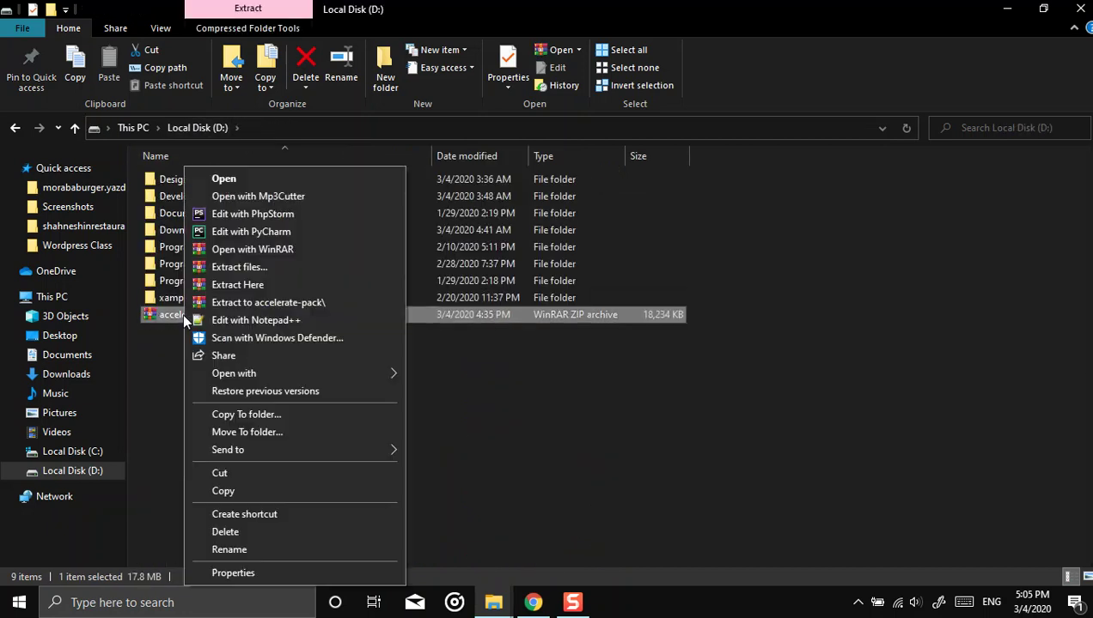
left_click(235, 475)
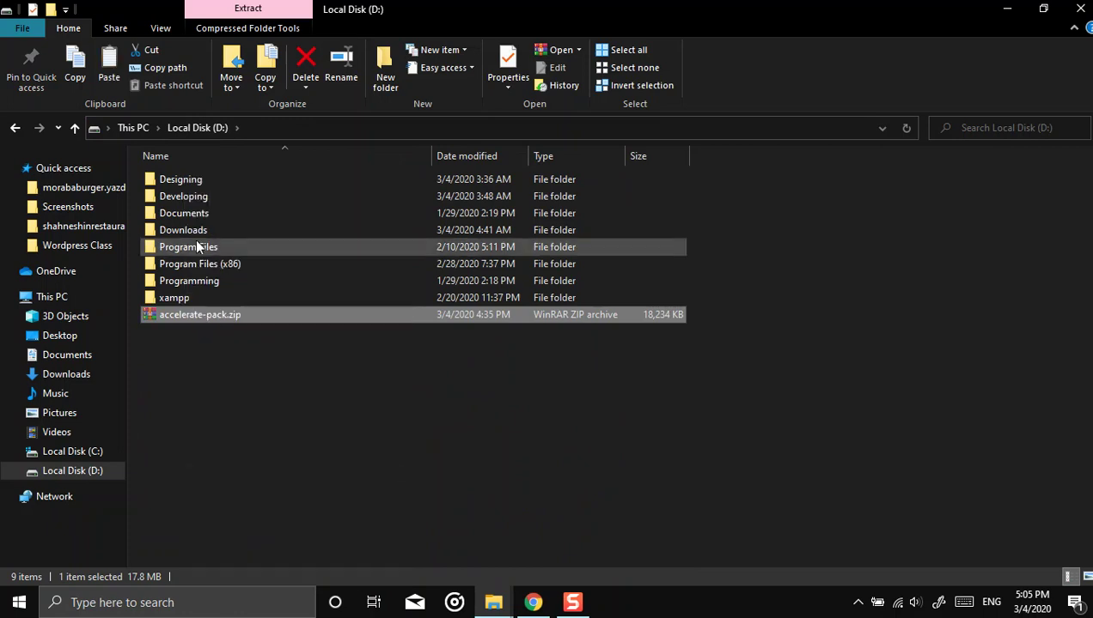
double_click(184, 298)
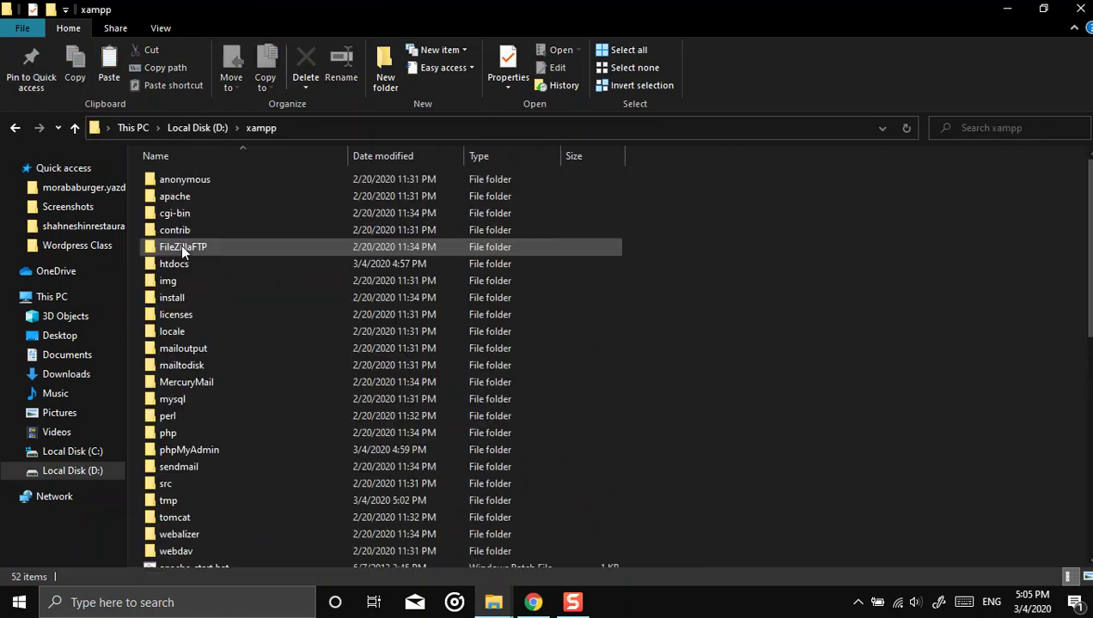
double_click(176, 264)
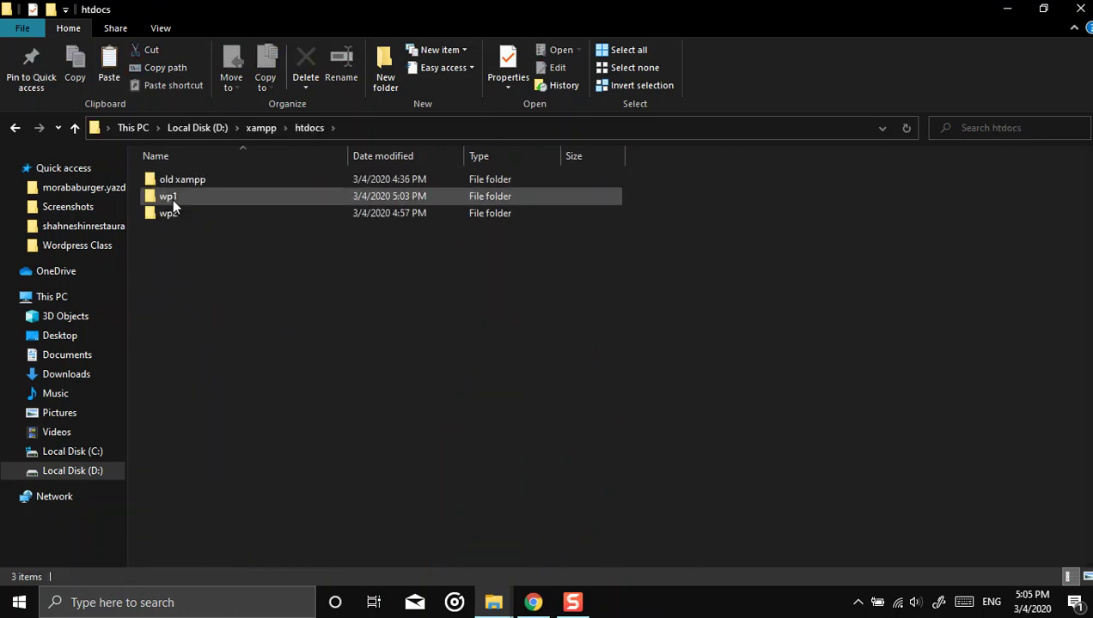
double_click(170, 211)
right_click(239, 342)
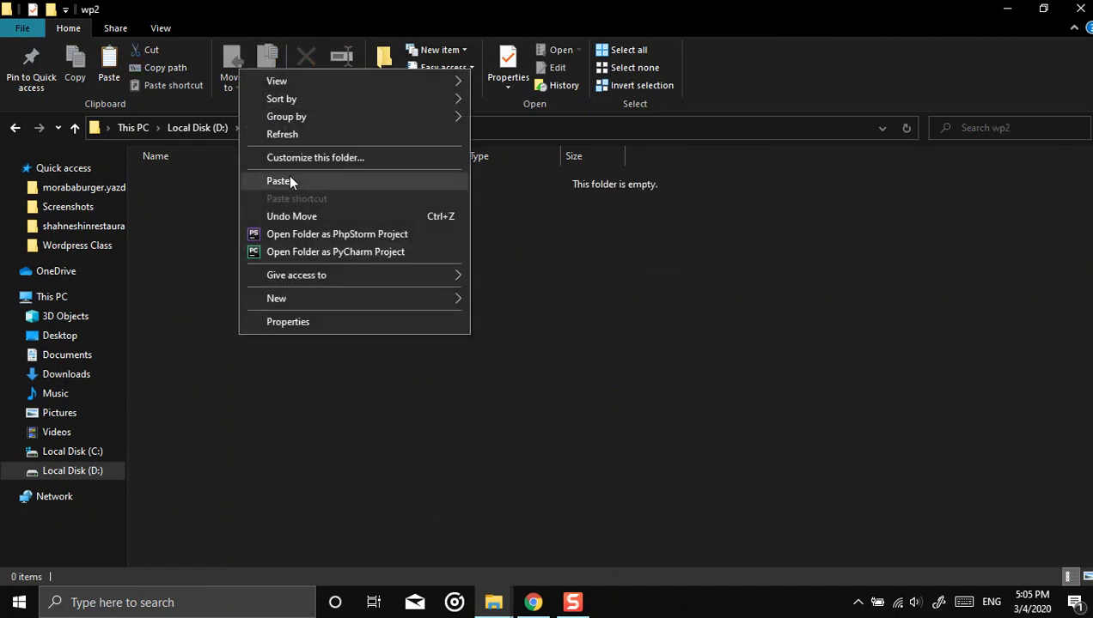
left_click(287, 177)
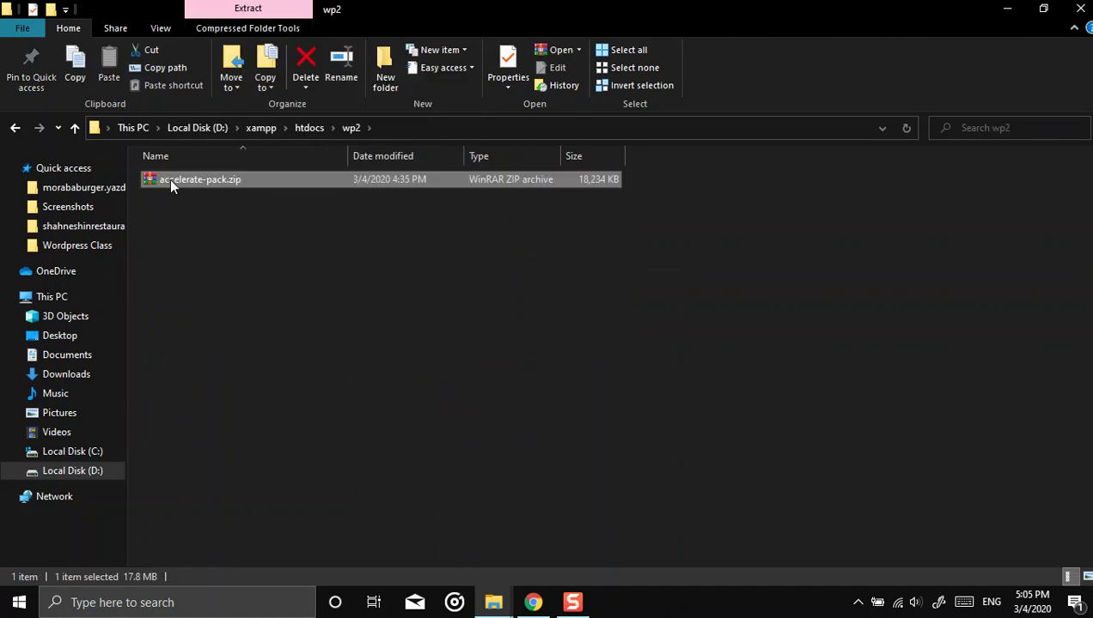
Step: View accelerate-pack.zip in WinRAR, confirming it holds installer.php and a site archive zip
double_click(169, 179)
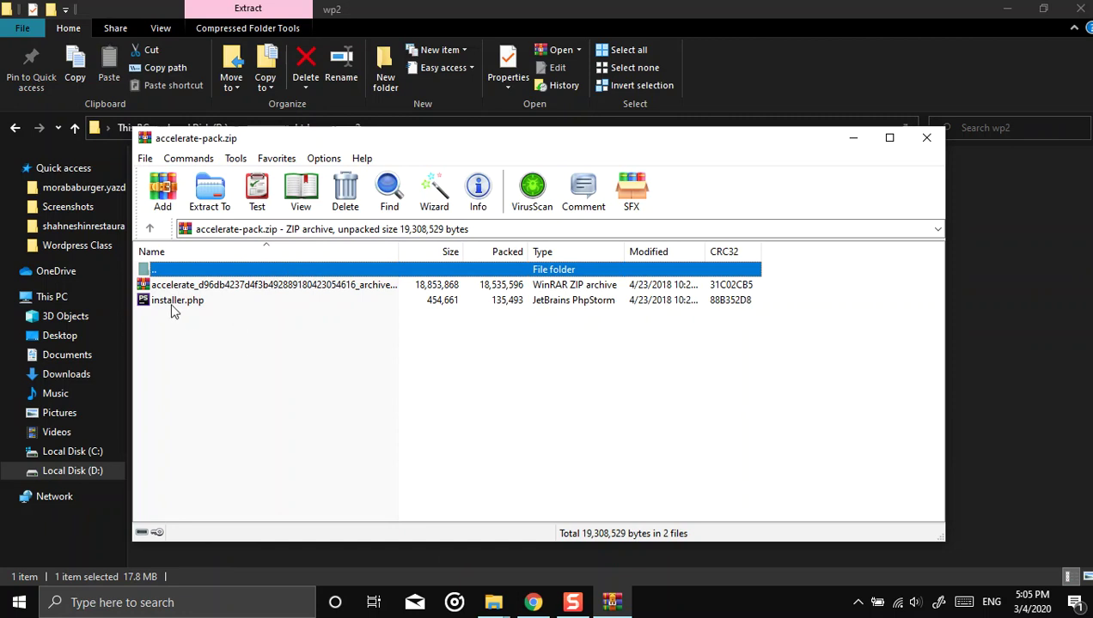
left_click(177, 303)
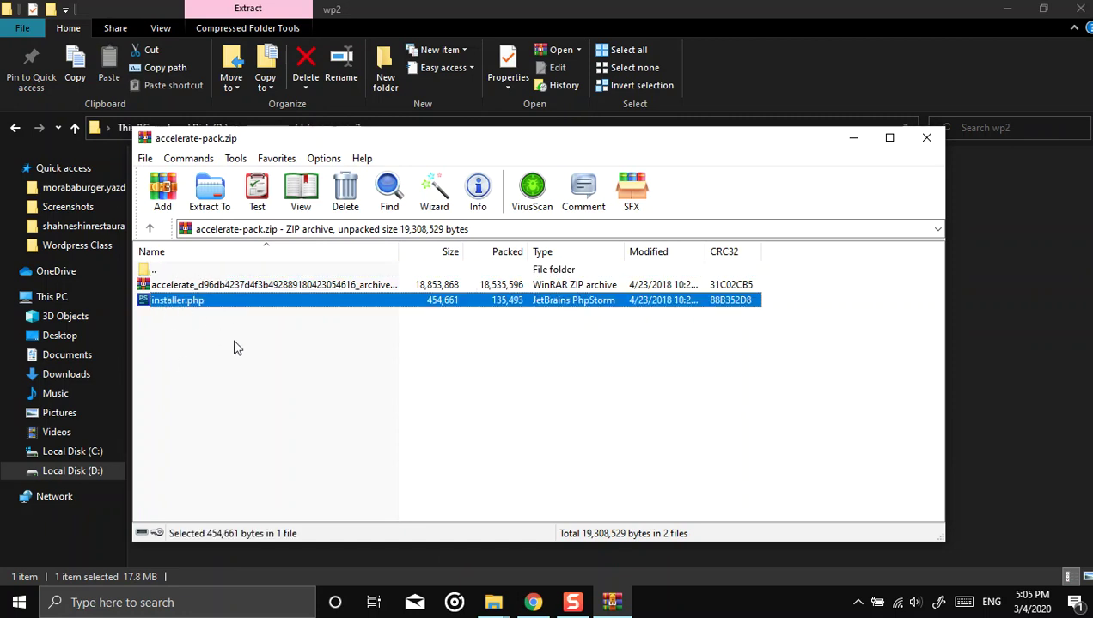
left_click(156, 287)
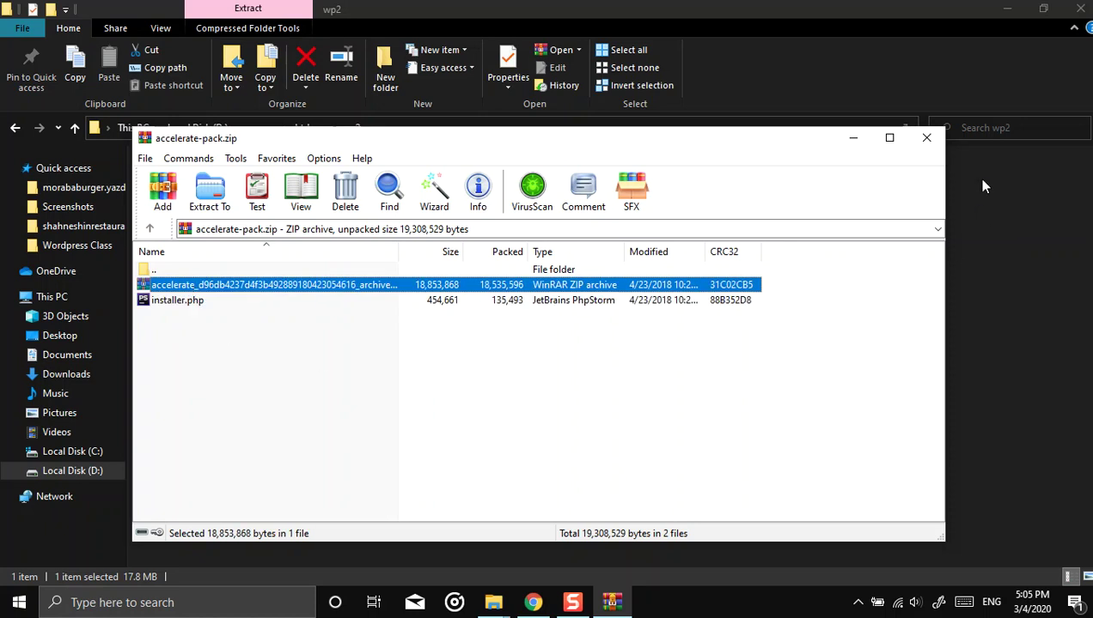
left_click(934, 144)
Step: Extract accelerate-pack.zip with Extract Here directly into wp2
right_click(166, 189)
left_click(599, 304)
left_click(176, 182)
right_click(174, 188)
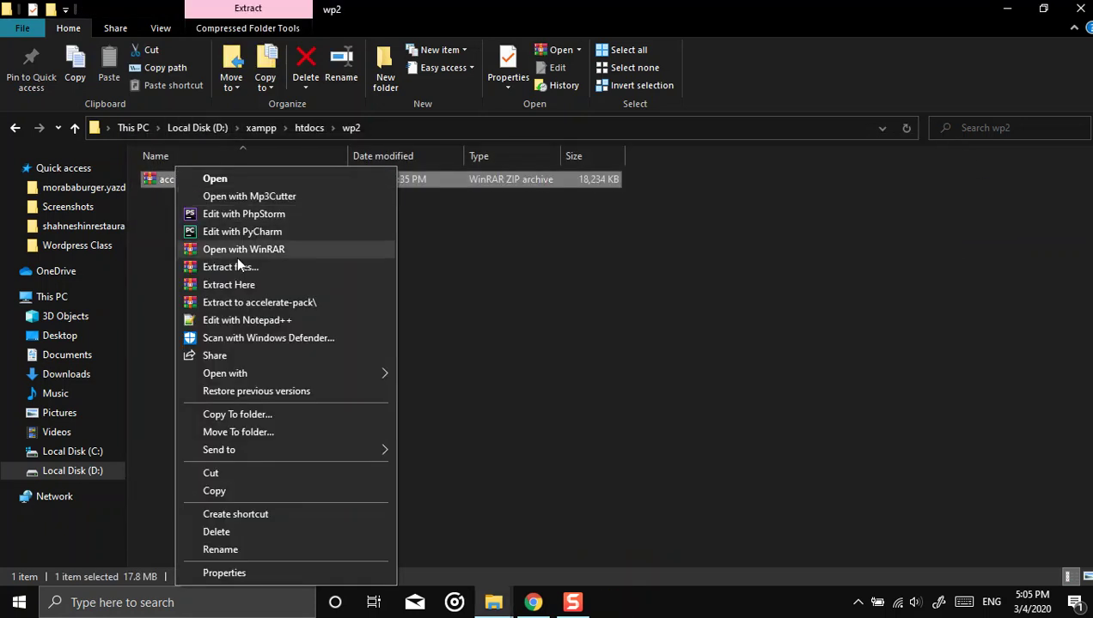
left_click(241, 284)
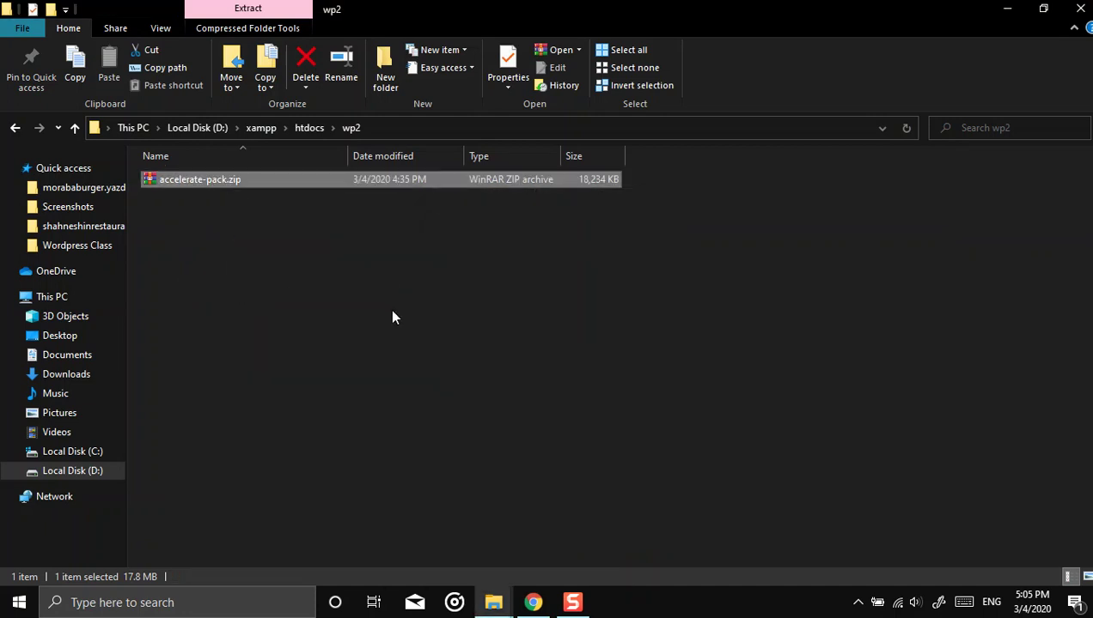
Step: Widen the Name column in wp2, then Shift+Delete accelerate-pack.zip, leaving the archive and installer.php
left_click(300, 128)
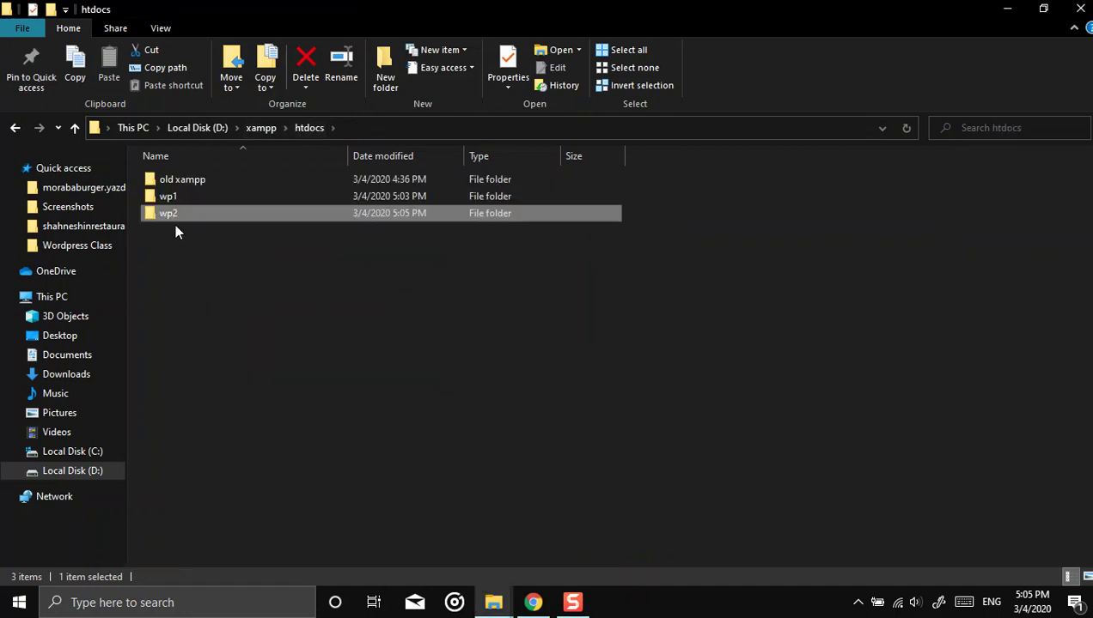
double_click(173, 217)
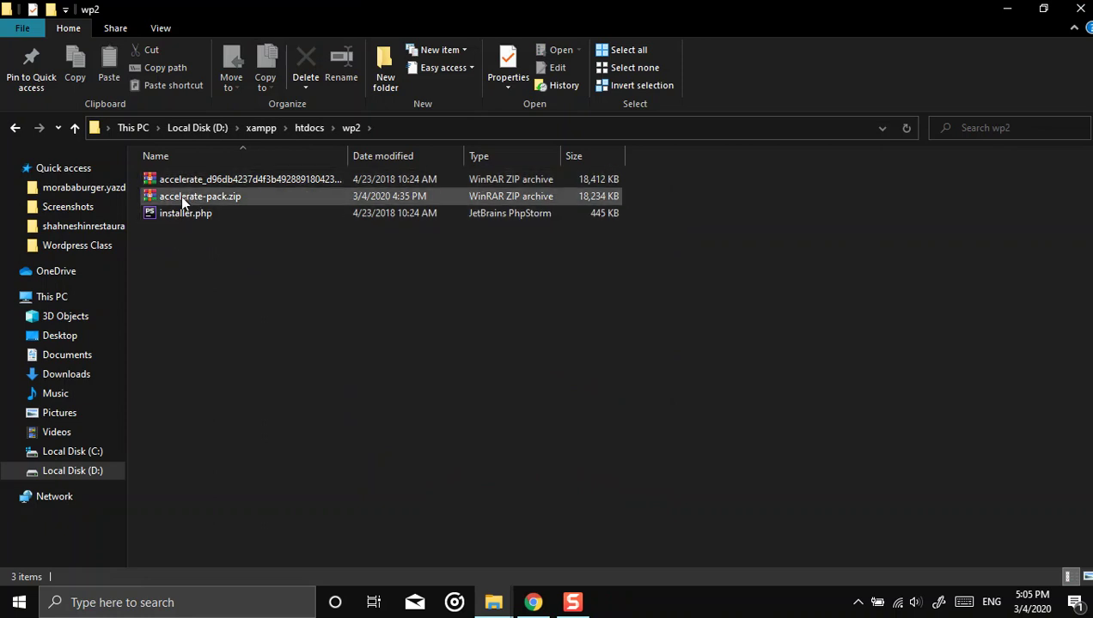
left_click(340, 177)
left_click_drag(348, 155, 470, 156)
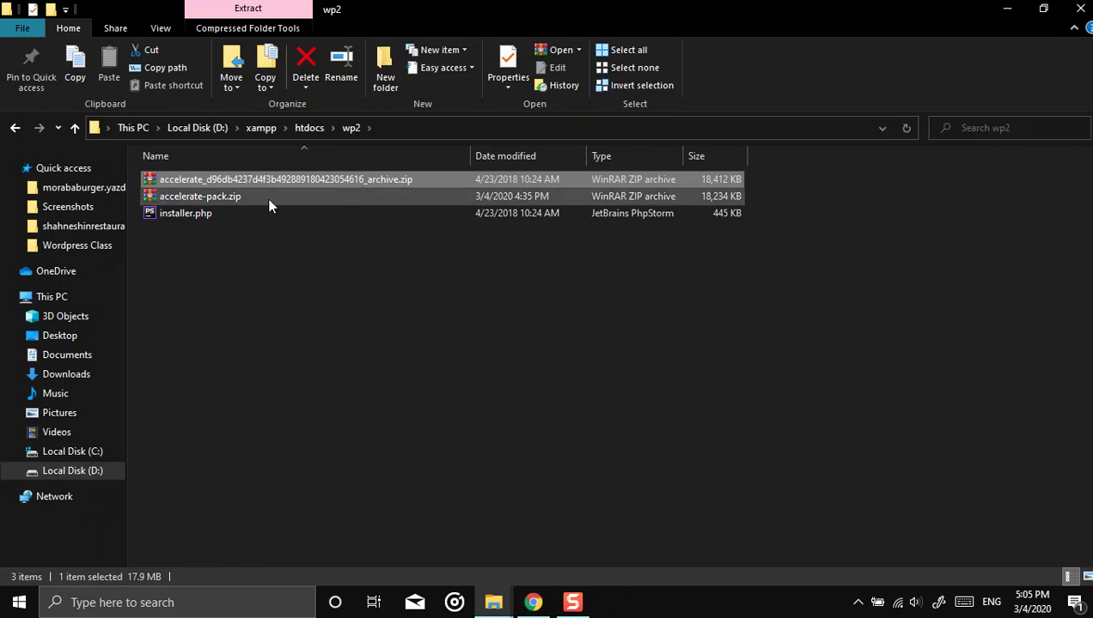
key("Down")
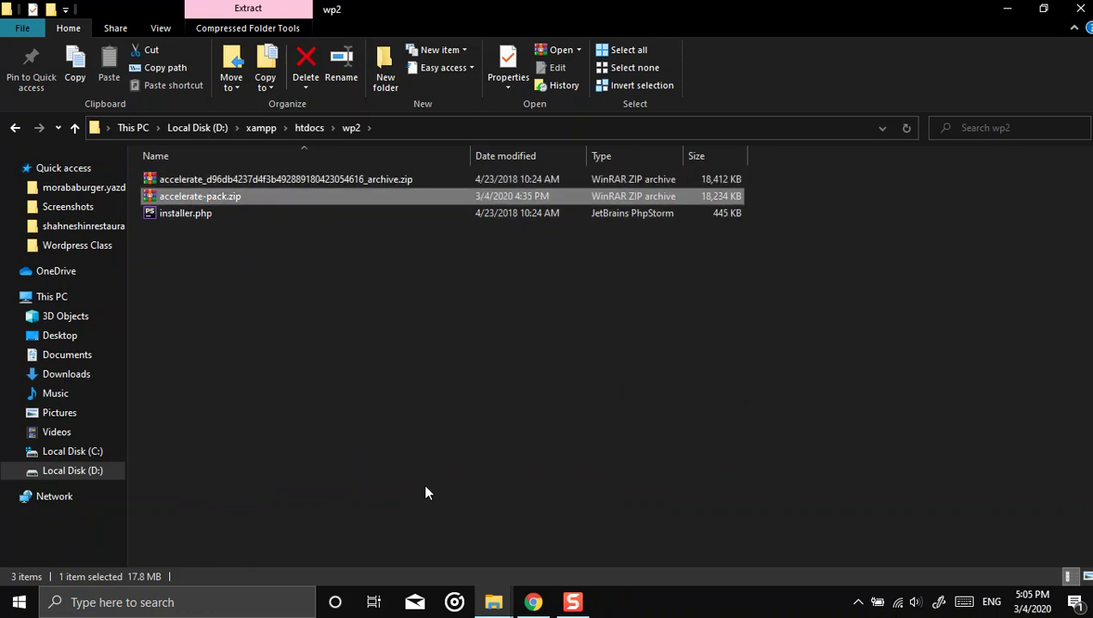
key("shift+Delete")
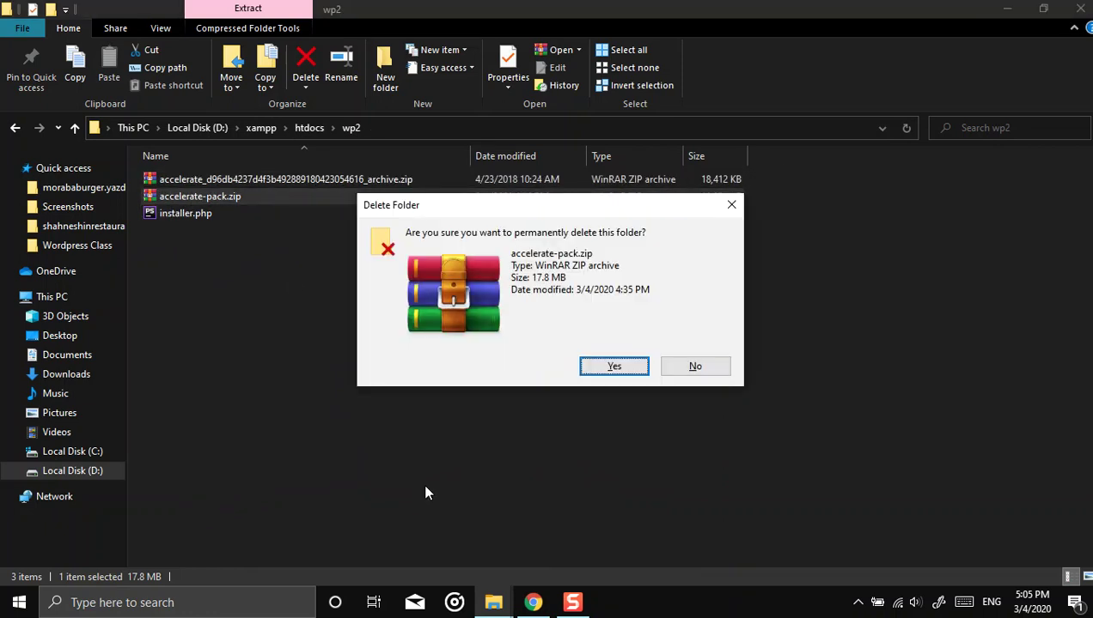
key("Return")
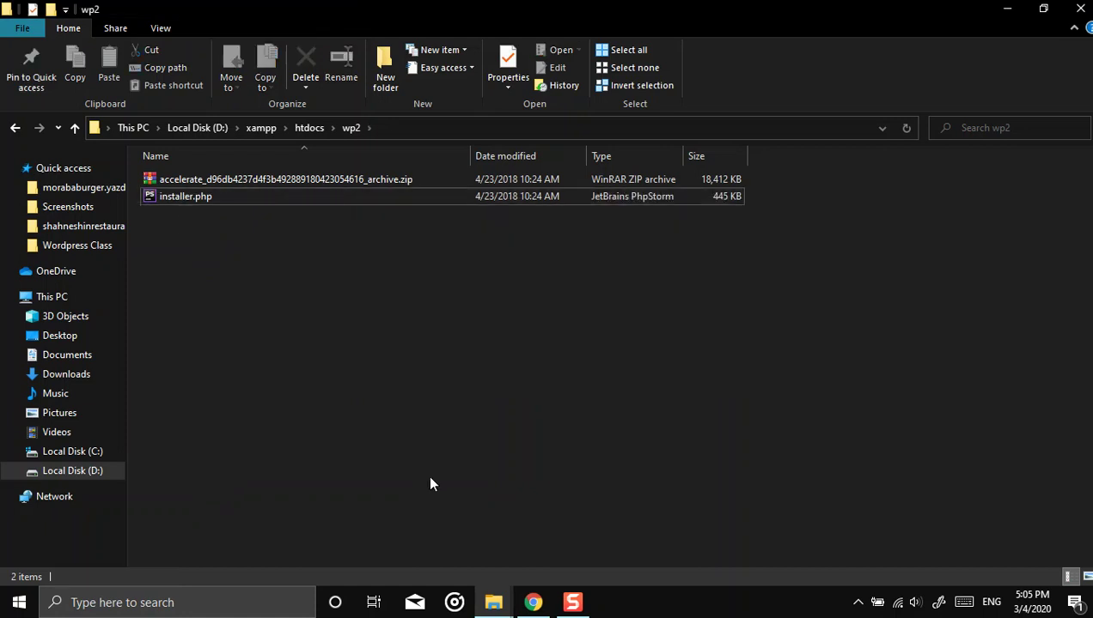
left_click(163, 196)
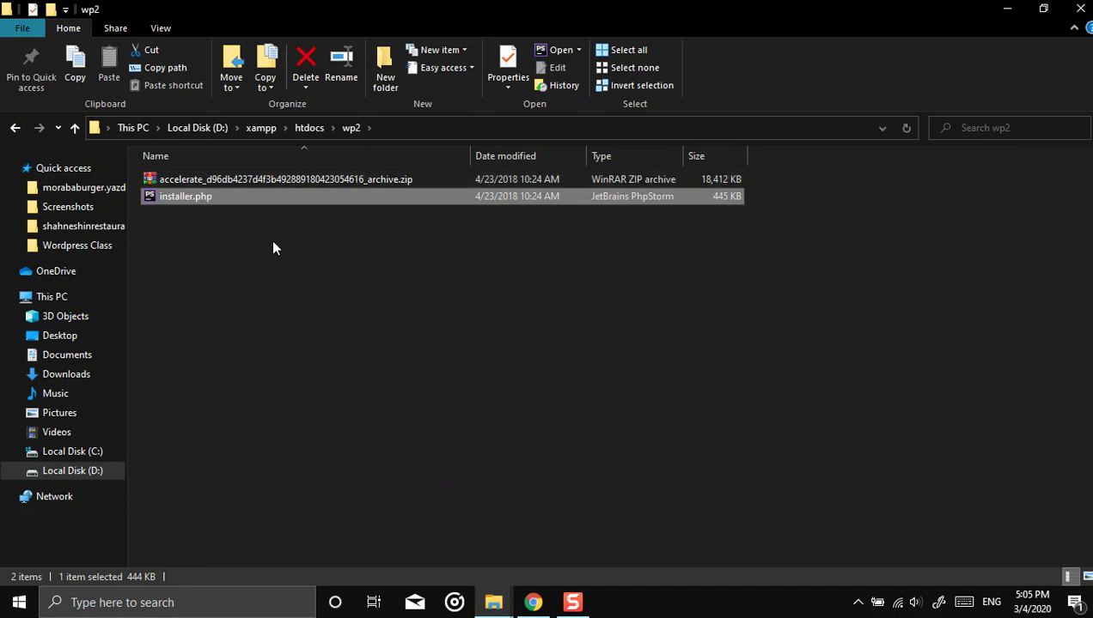
Step: Create an empty database named wp2 in phpMyAdmin, then switch to the wp1 site tab's address bar
mouse_move(525, 607)
left_click(469, 521)
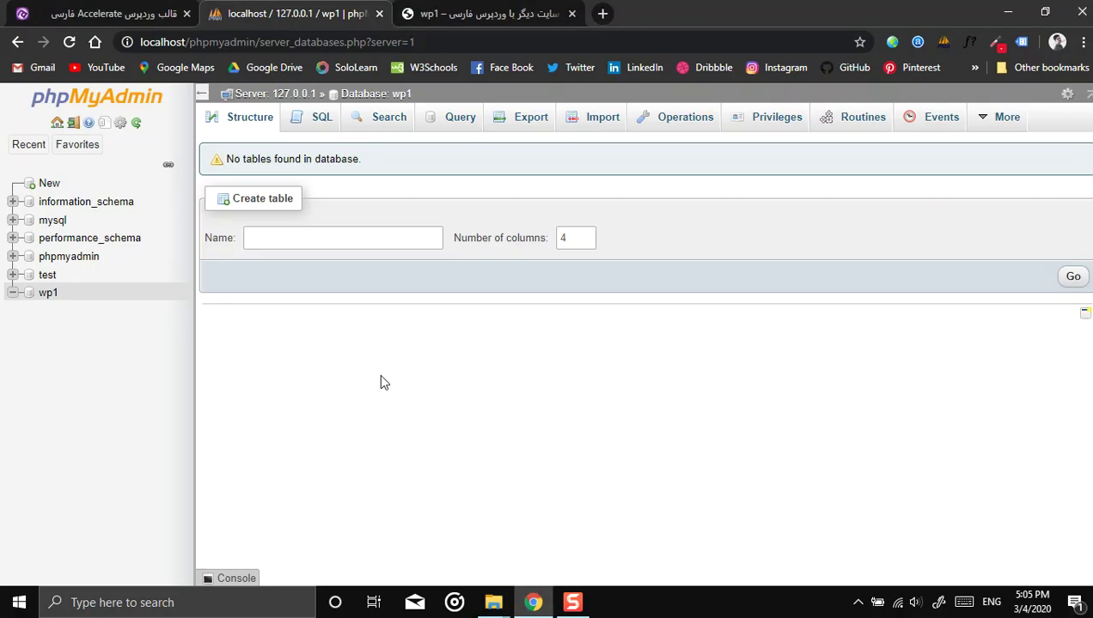
left_click(43, 183)
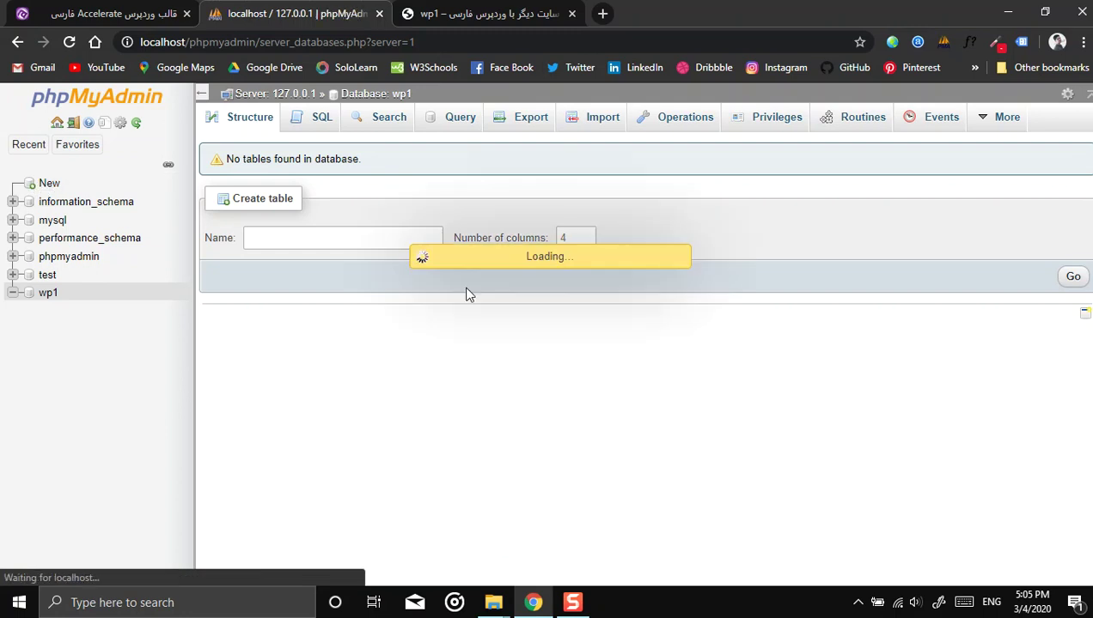
left_click(267, 231)
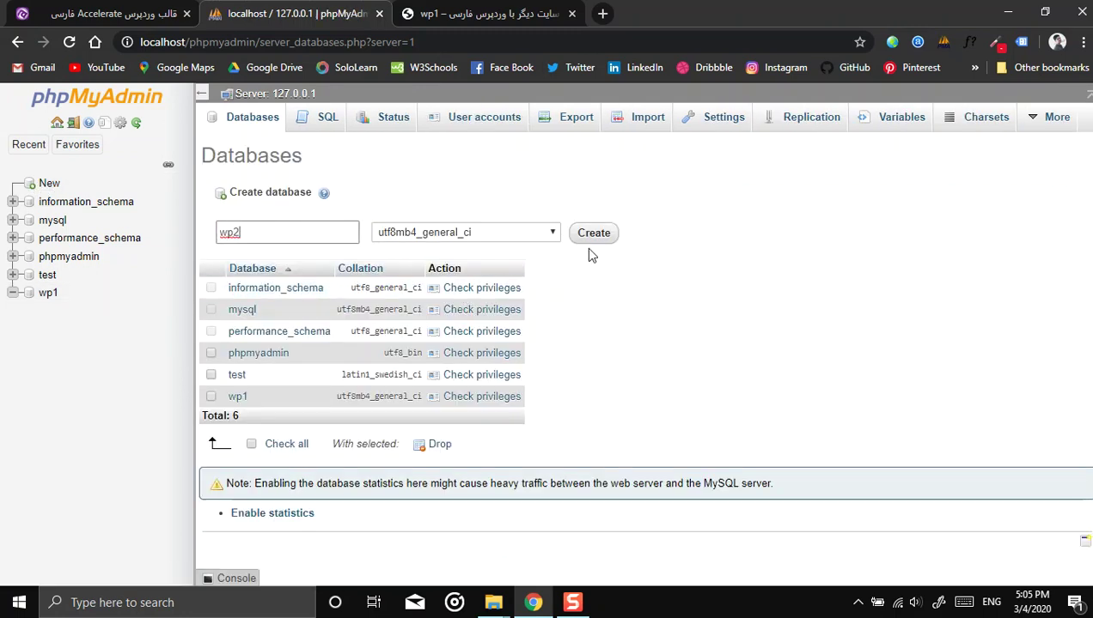
key("Return")
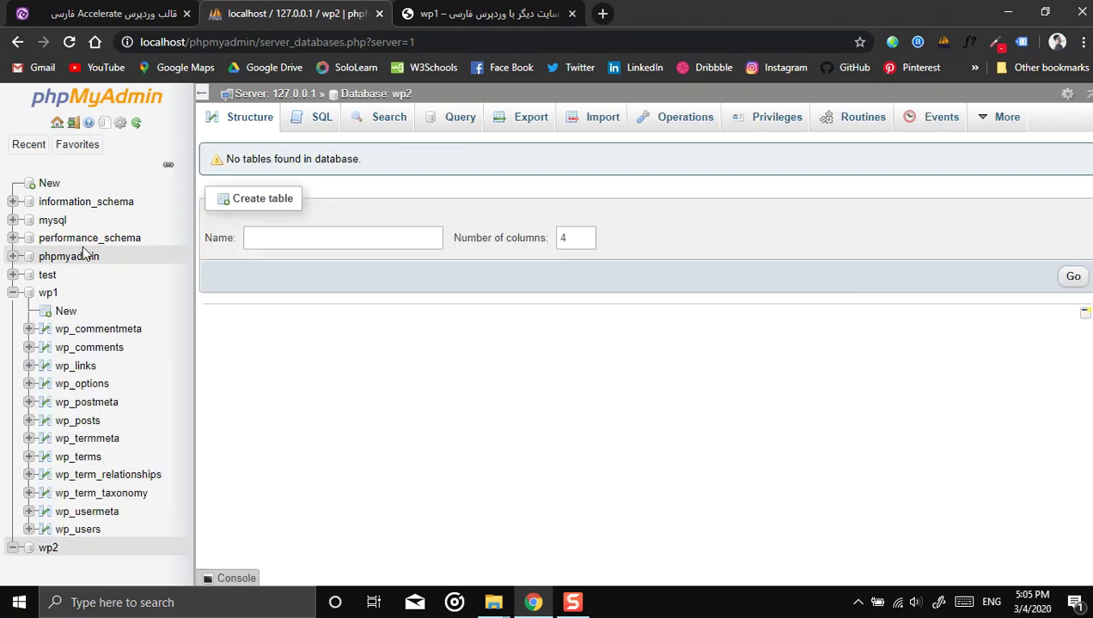
left_click(540, 25)
left_click(213, 43)
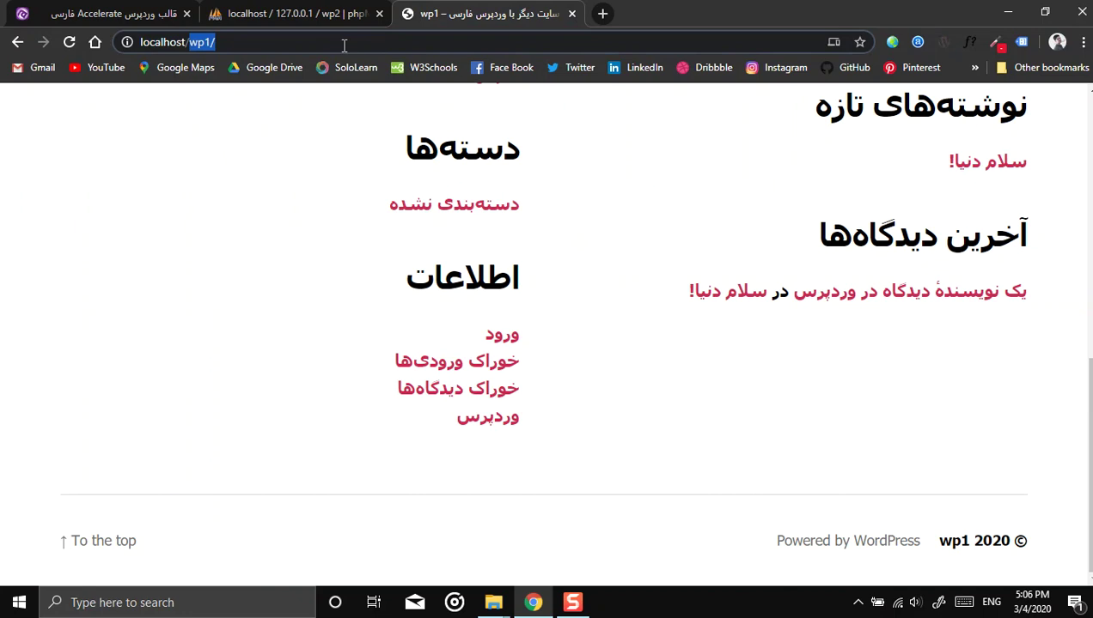
Step: Change the address from wp1 to localhost/wp2 and launch installer.php
key("BackSpace")
key("BackSpace")
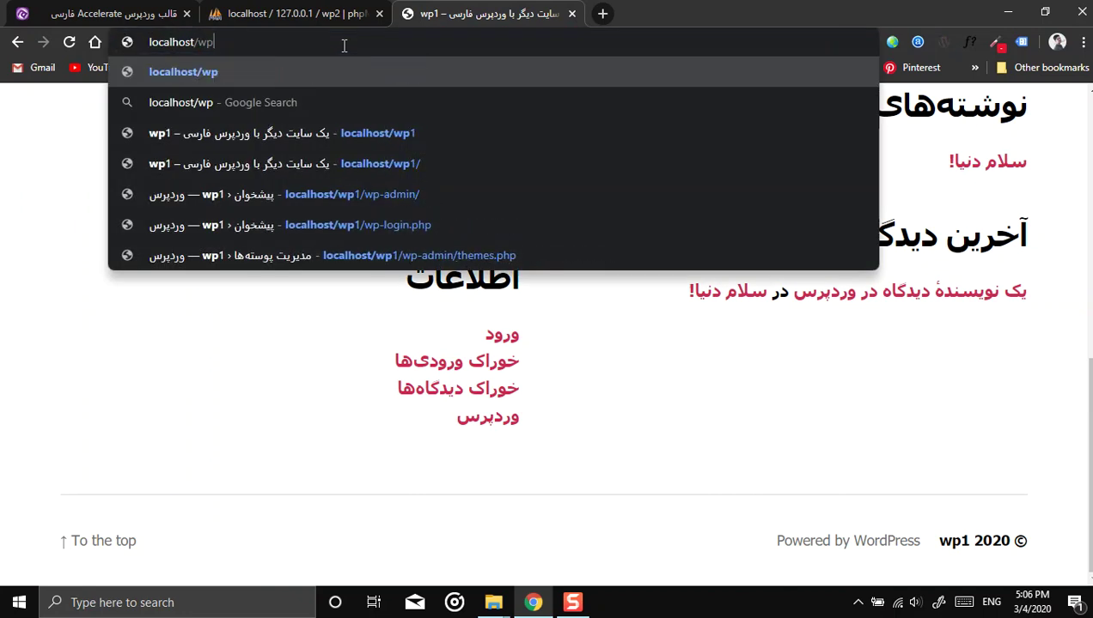
type("2")
key("Return")
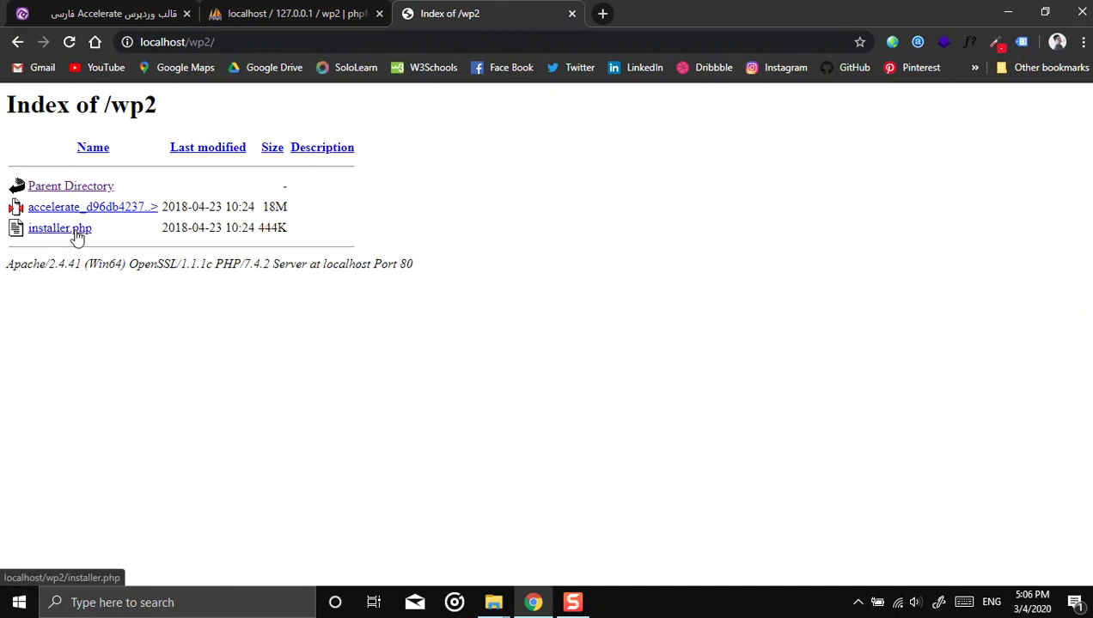
left_click(64, 231)
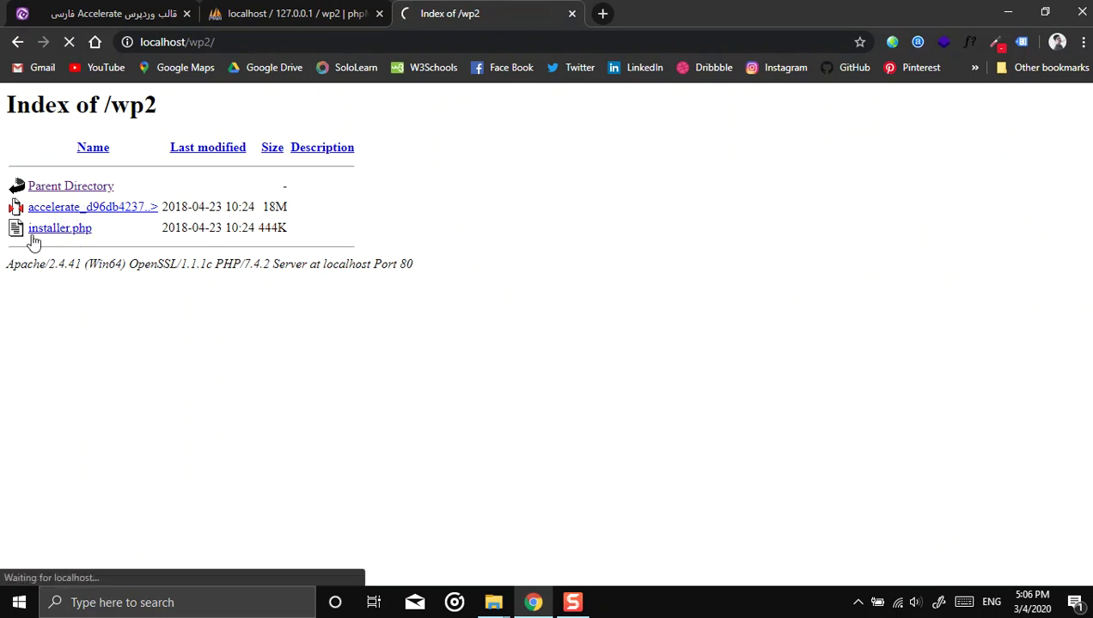
Step: Review the Step 1 requirements and accept the terms and notices checkbox
scroll(227, 267, "down", 1)
scroll(227, 266, "up", 1)
left_click_drag(241, 117, 391, 121)
left_click(195, 245)
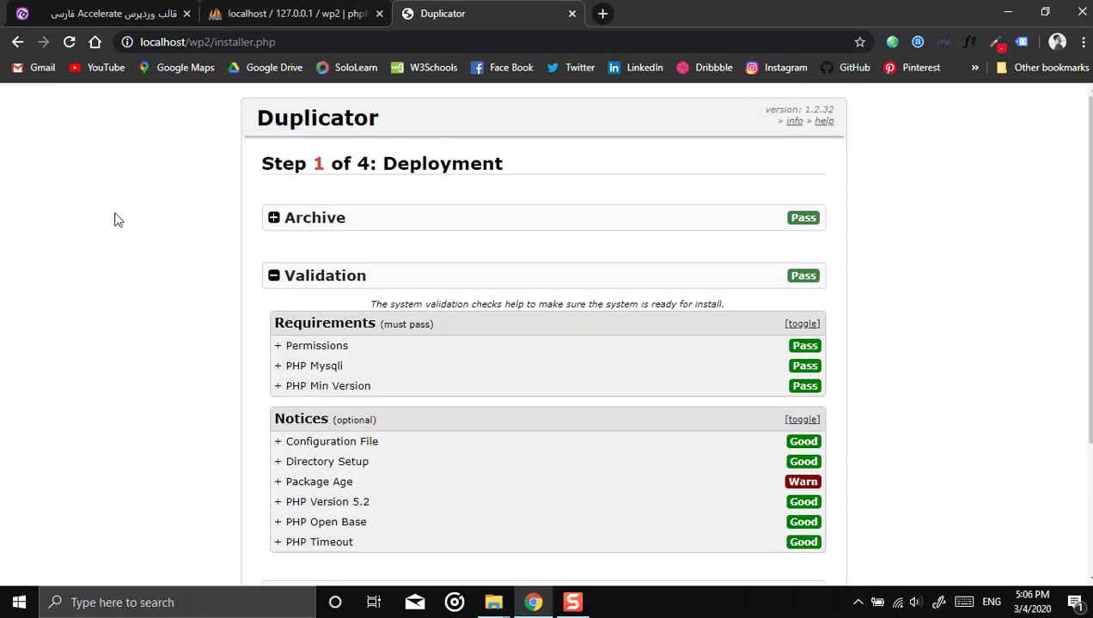
scroll(157, 268, "down", 2)
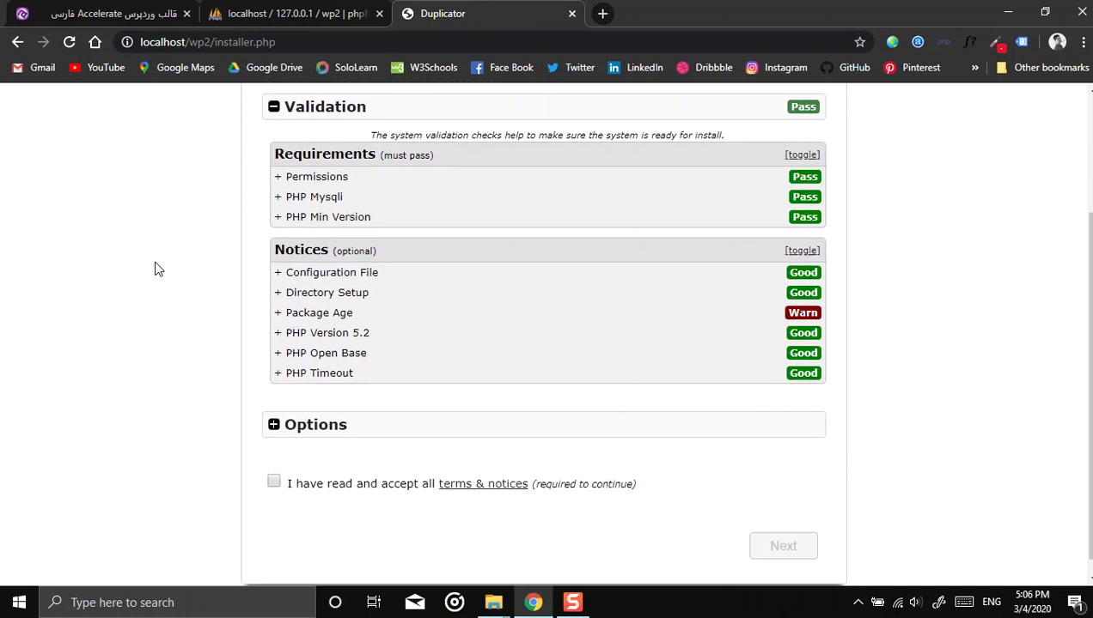
scroll(178, 341, "up", 2)
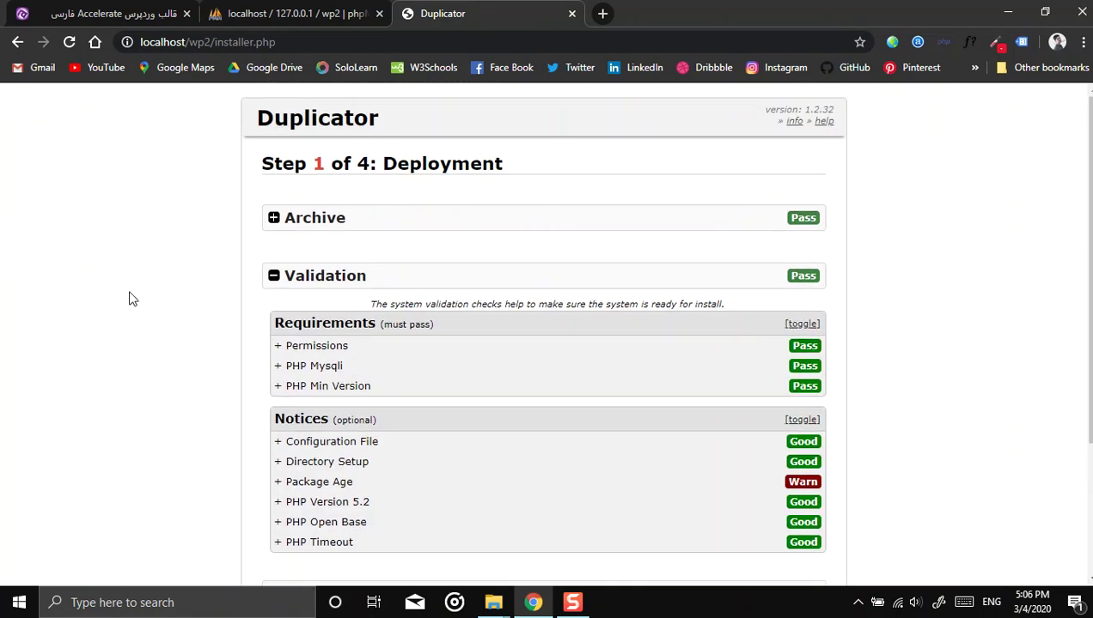
scroll(131, 299, "down", 2)
scroll(145, 326, "up", 2)
scroll(146, 328, "down", 2)
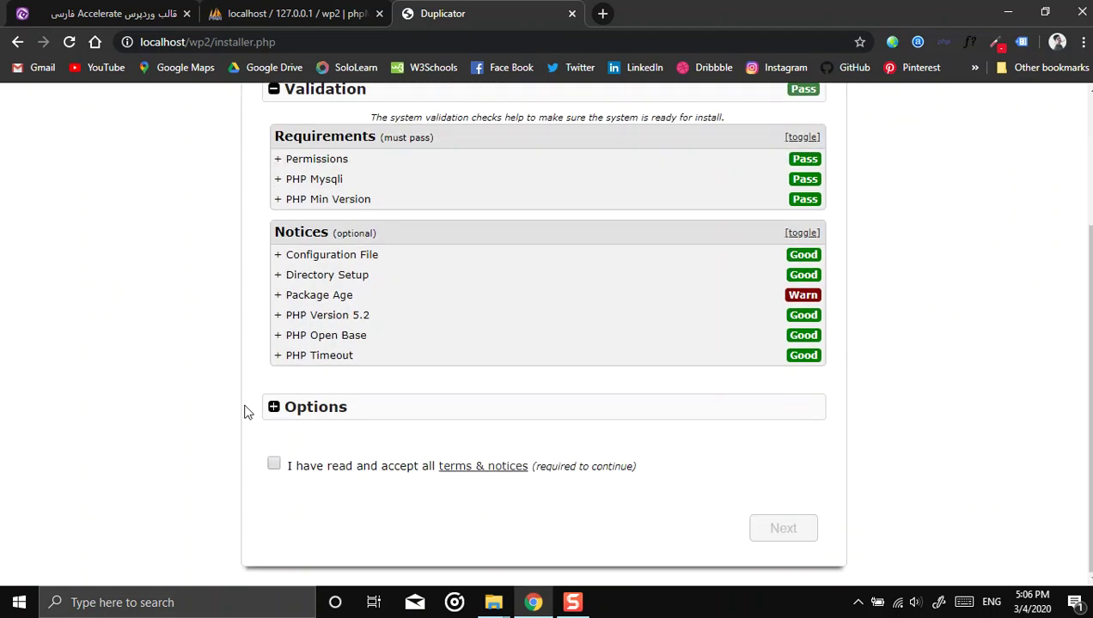
scroll(159, 354, "up", 2)
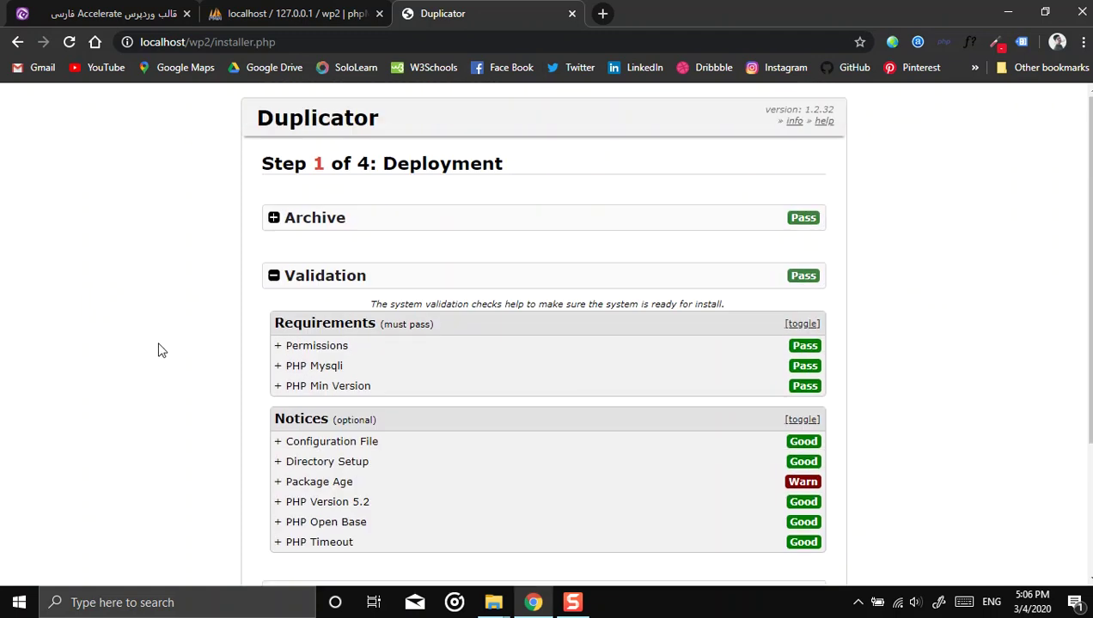
scroll(177, 293, "down", 2)
scroll(171, 326, "up", 2)
scroll(185, 386, "down", 2)
left_click(273, 468)
scroll(108, 414, "up", 2)
scroll(122, 395, "down", 2)
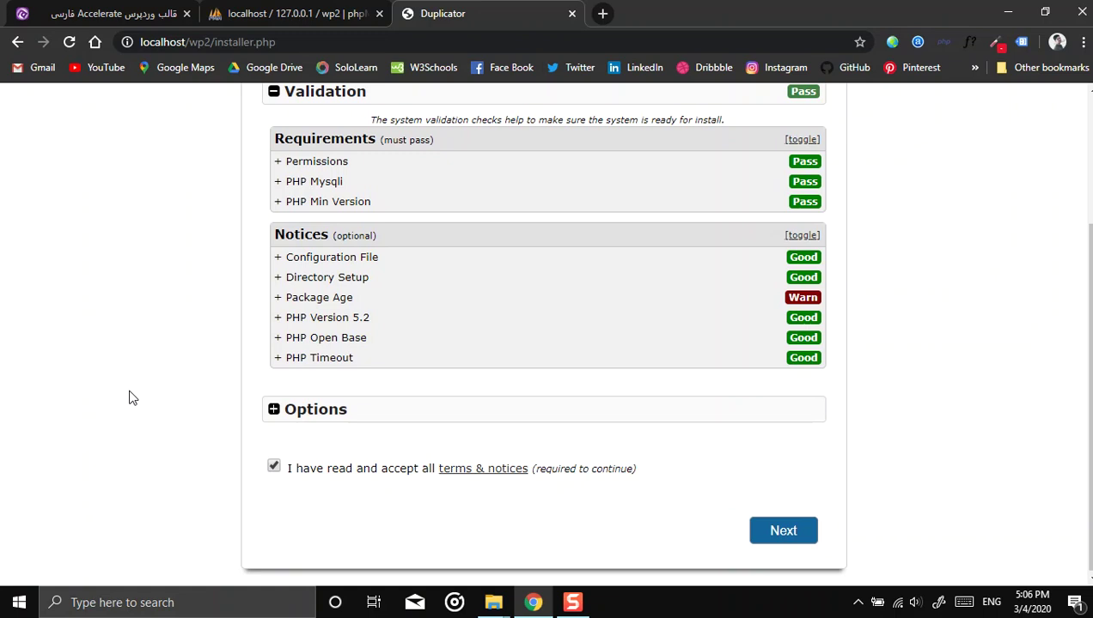
Step: Start the Step 1 deployment and let extraction finish until Step 2 Install Database appears
left_click(784, 529)
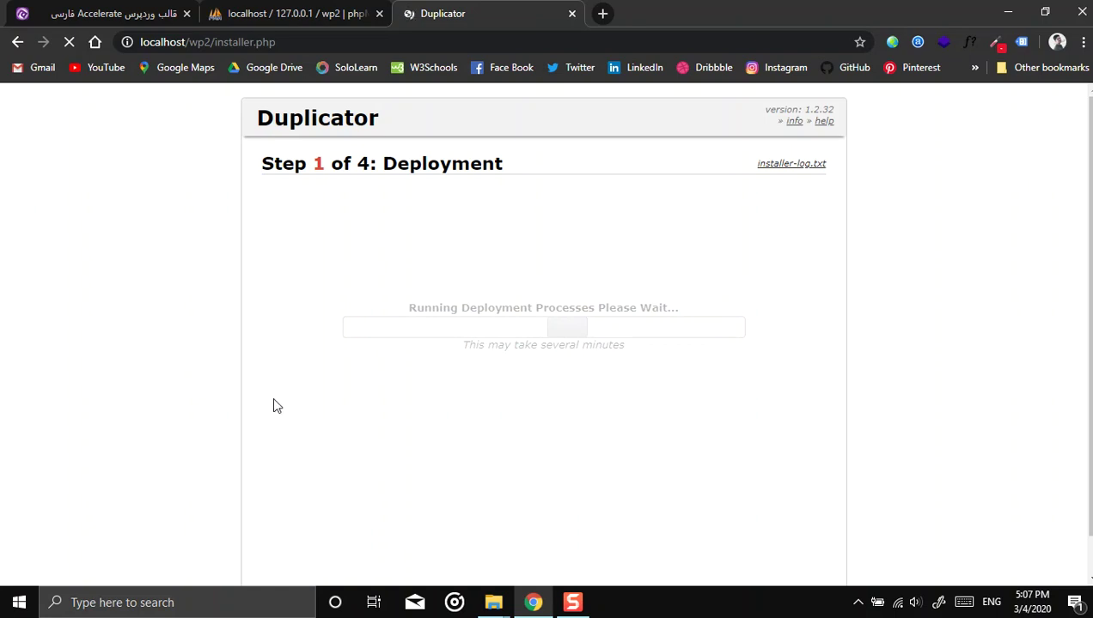
scroll(197, 305, "down", 1)
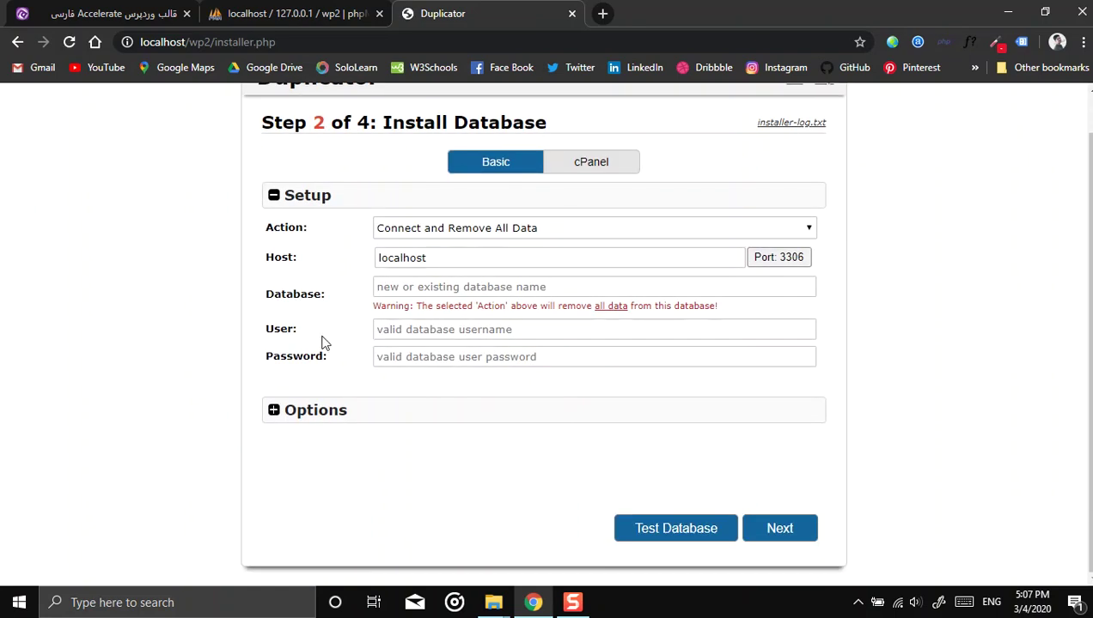
Step: Bring up the wp2 folder window and scroll through the extracted WordPress files
mouse_move(493, 602)
left_click(550, 531)
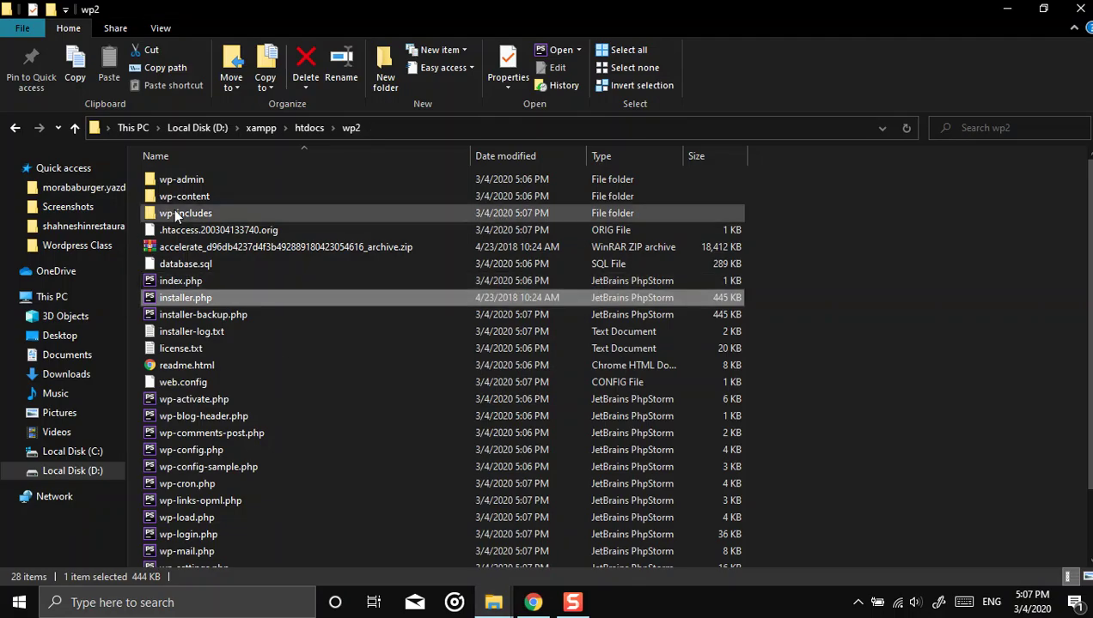
scroll(292, 349, "down", 2)
scroll(326, 363, "up", 2)
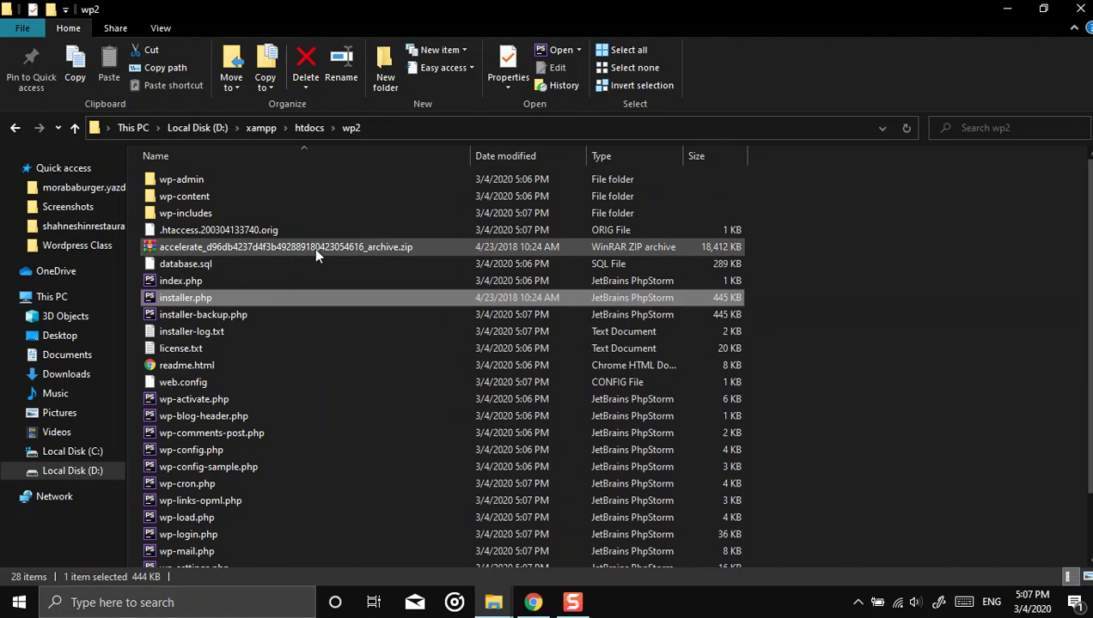
scroll(244, 325, "down", 2)
scroll(259, 430, "up", 2)
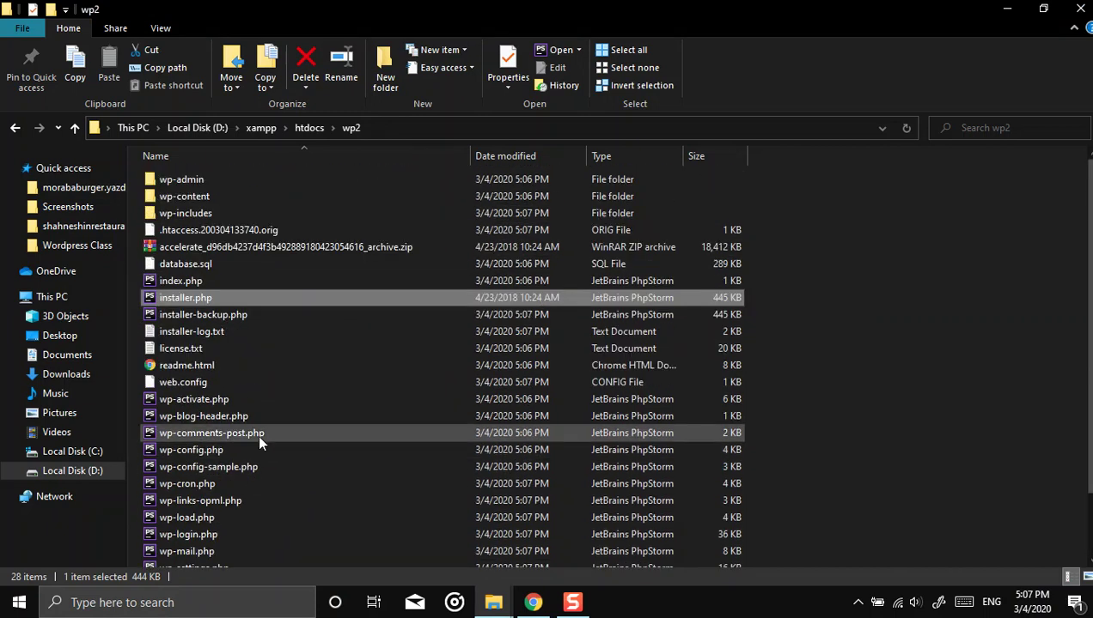
Step: Open wp-content\themes to confirm accelerate is there, then return to the installer
double_click(204, 201)
double_click(191, 209)
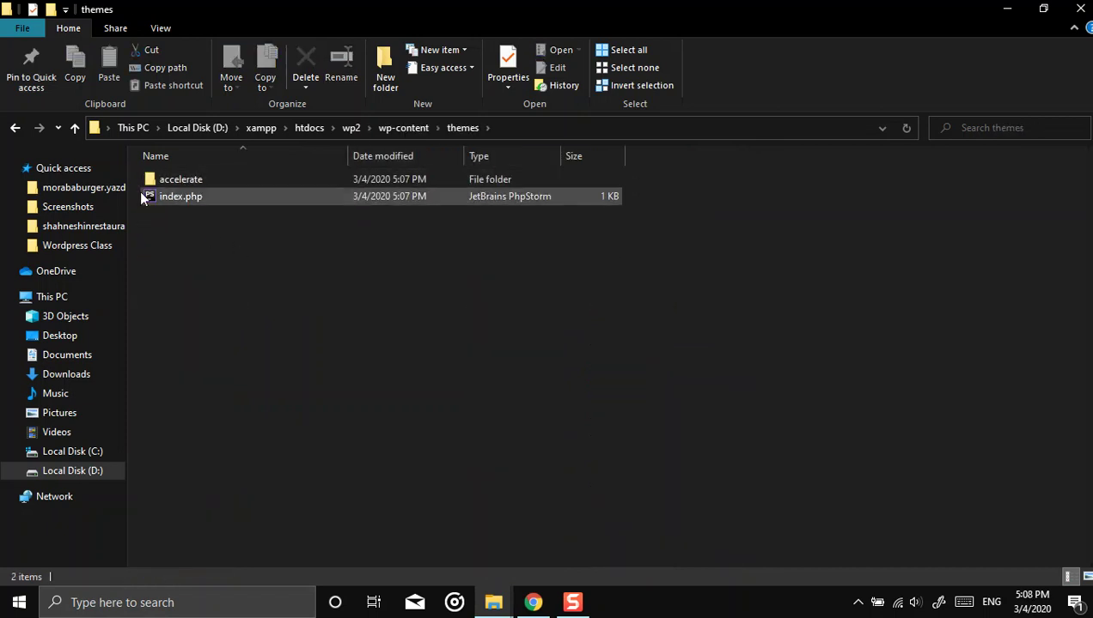
left_click(533, 602)
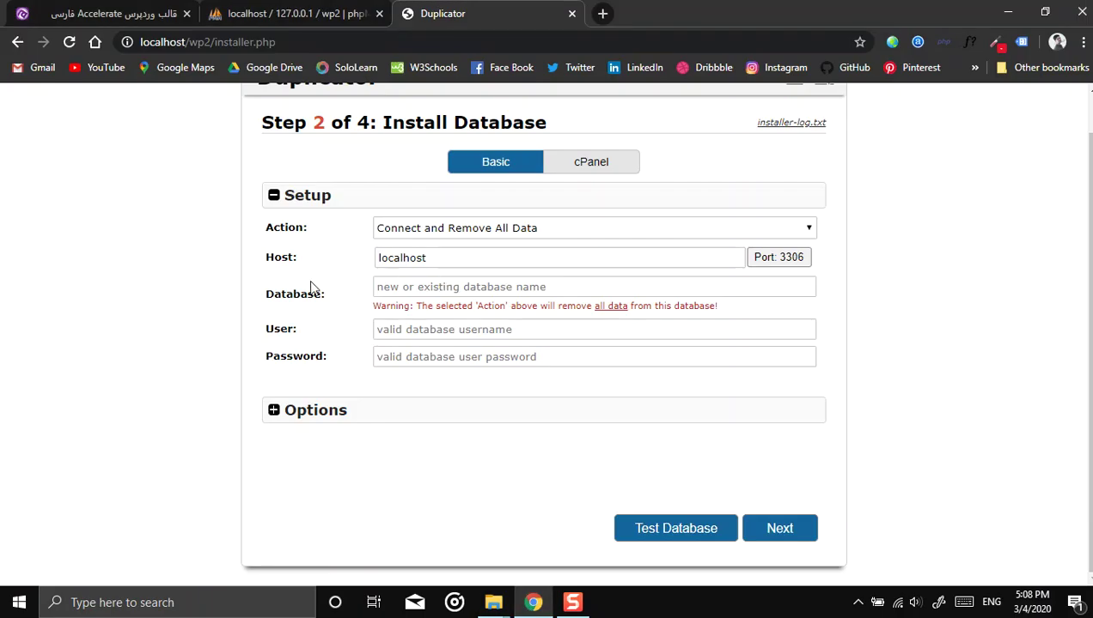
Step: Enter database wp2 with user root and test the database connection
scroll(550, 361, "up", 1)
left_click(420, 332)
type("wp2")
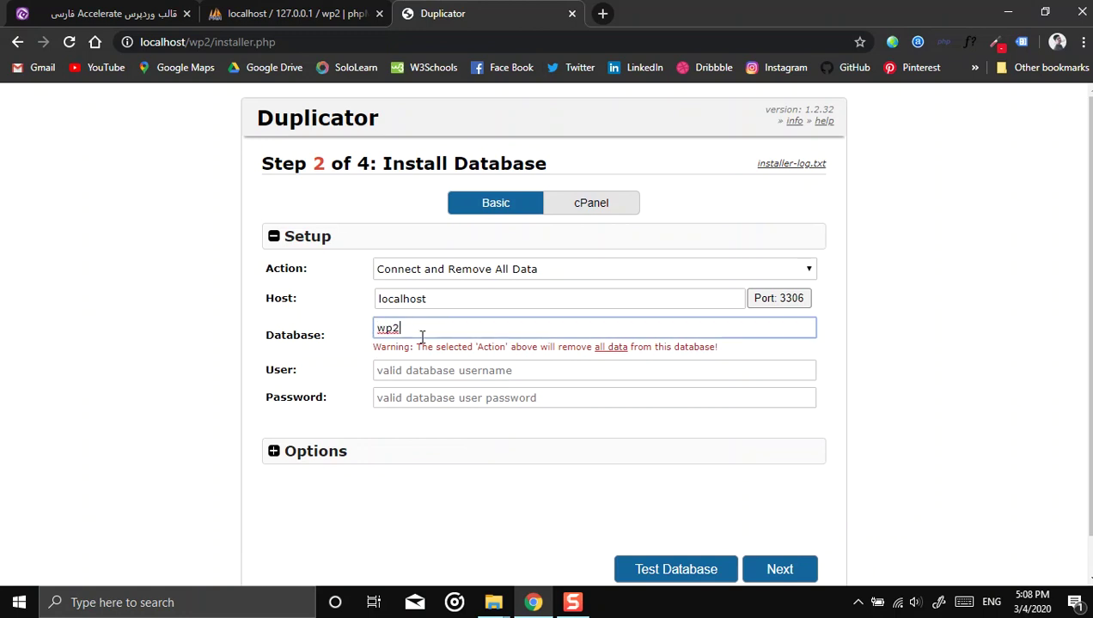
key("Tab")
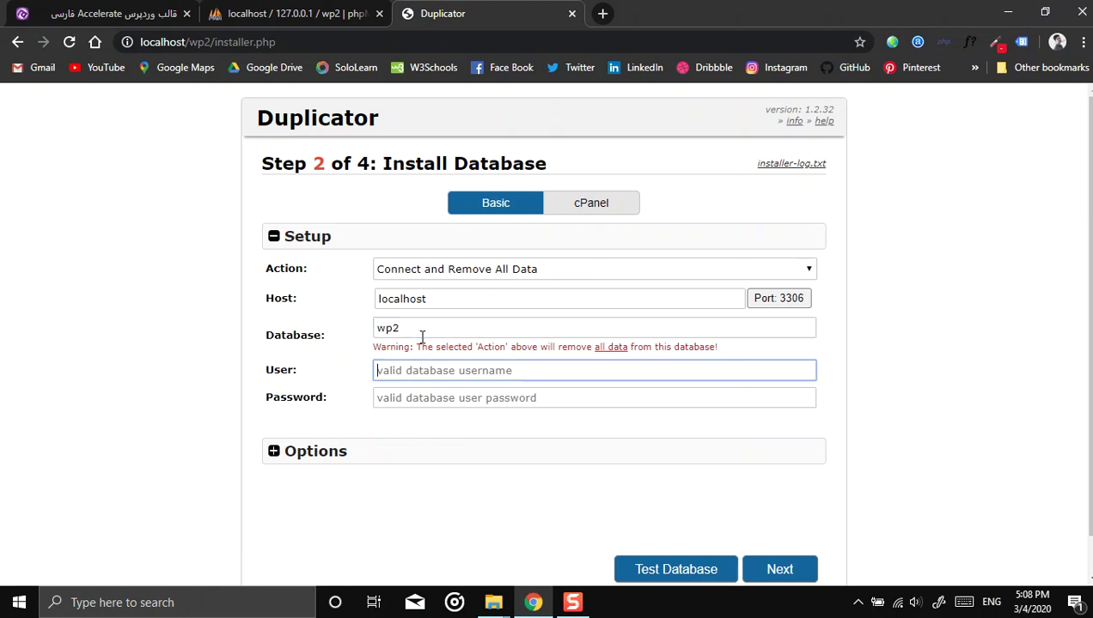
type("root")
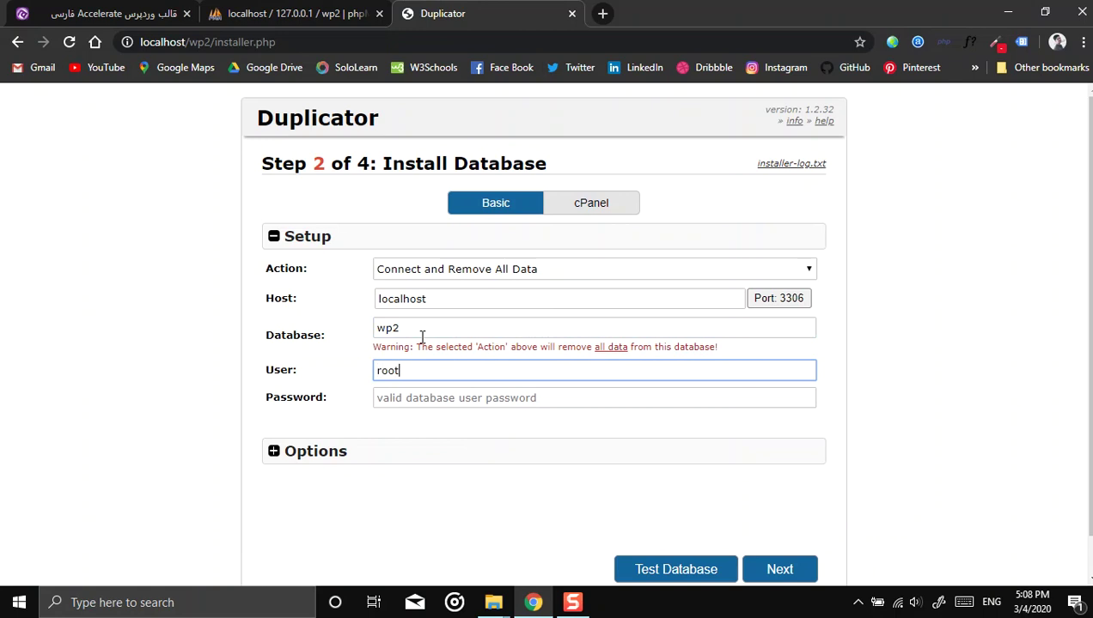
scroll(549, 472, "down", 1)
left_click(683, 530)
Step: Proceed to install the database and confirm the overwrite warning with Yes
scroll(664, 508, "down", 1)
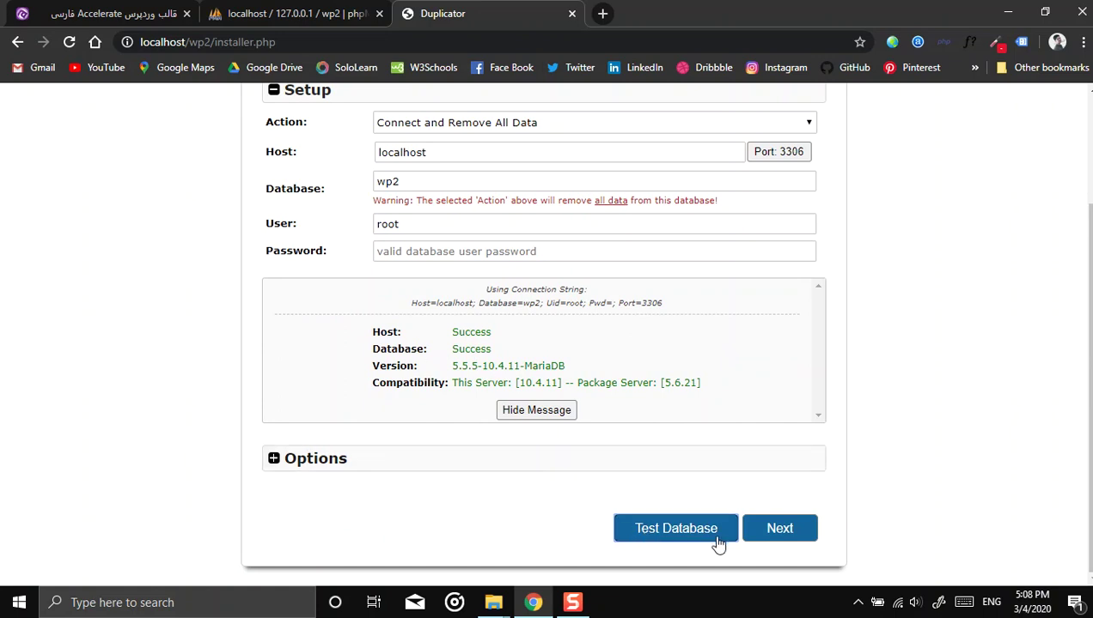
left_click(778, 529)
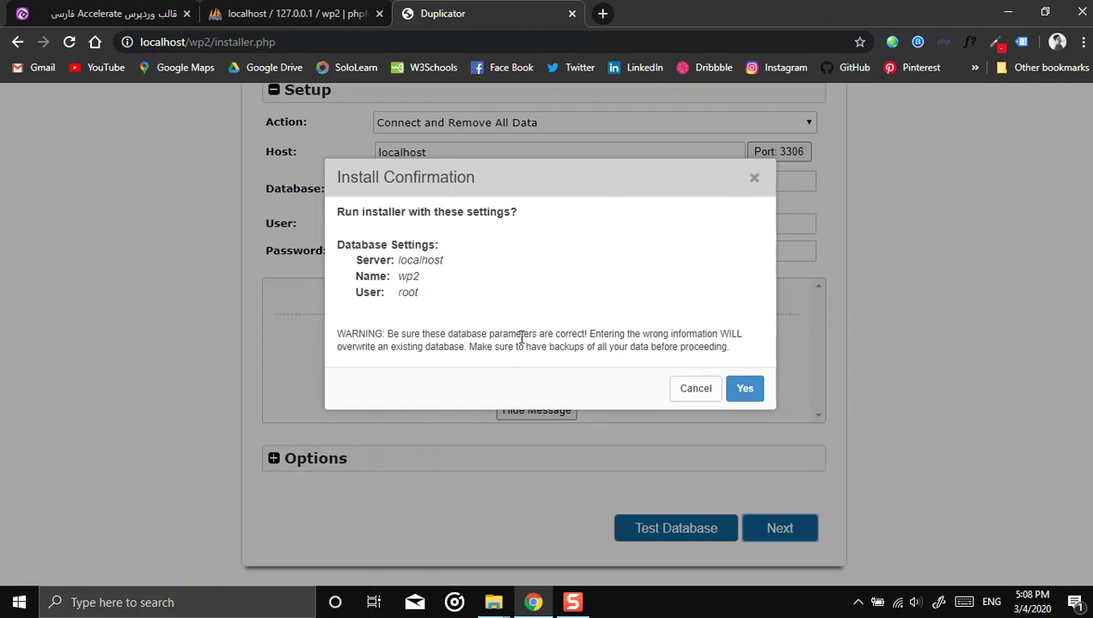
left_click_drag(367, 342, 614, 356)
left_click(601, 347)
left_click(744, 390)
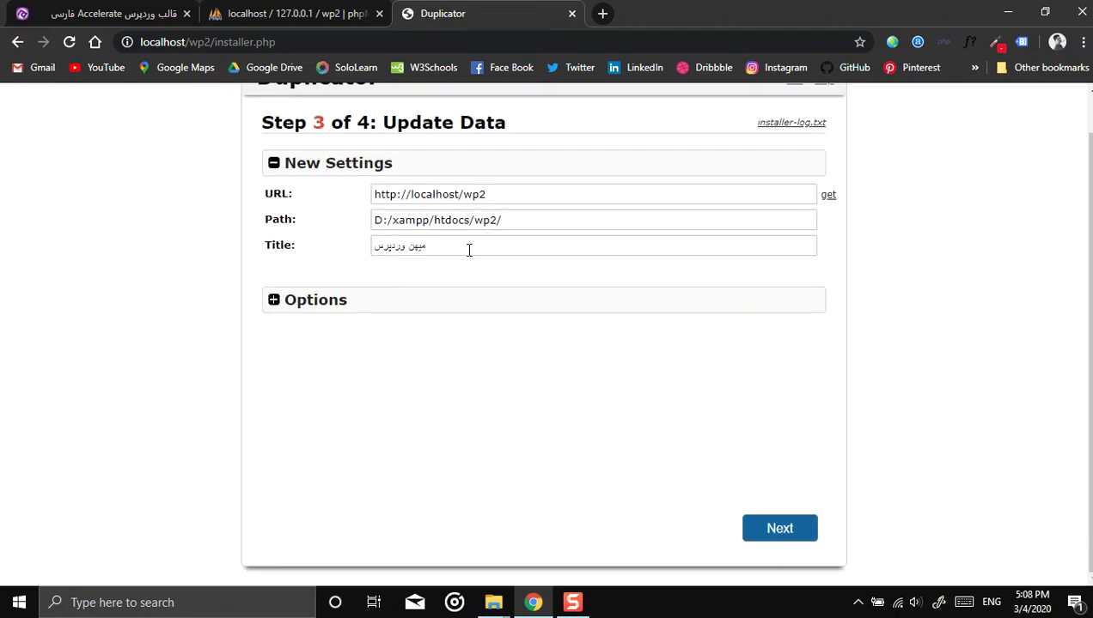
Step: Select the site title to replace it with wp2 and expand the admin account options
triple_click(467, 250)
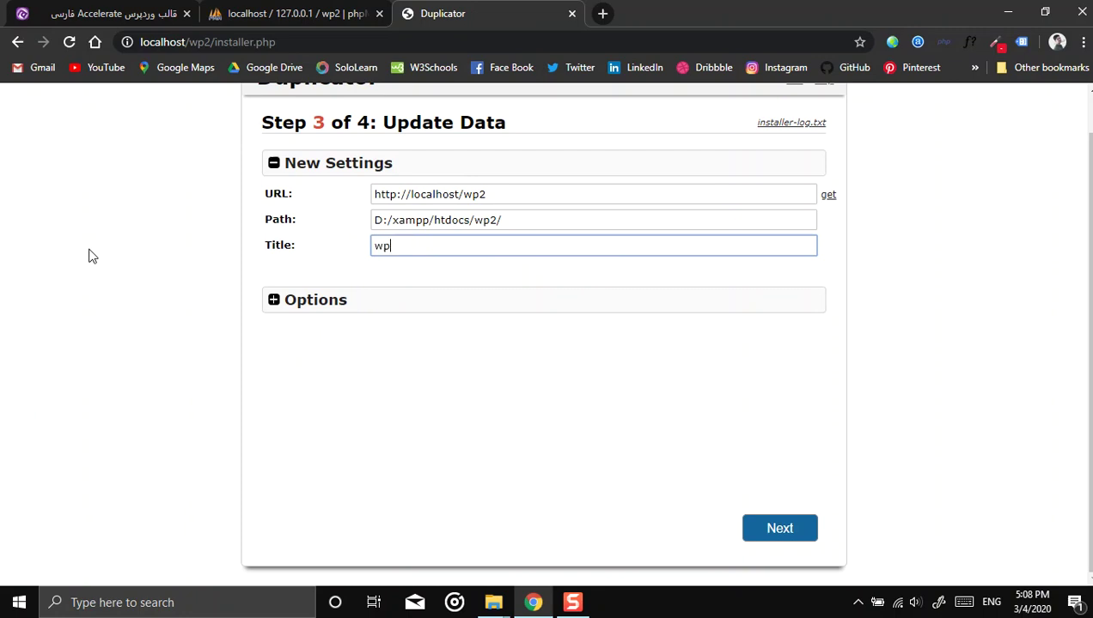
left_click(276, 301)
scroll(185, 354, "down", 2)
scroll(443, 305, "up", 1)
Step: Enter a new admin username and a strong password, selecting the password for copying
left_click(462, 303)
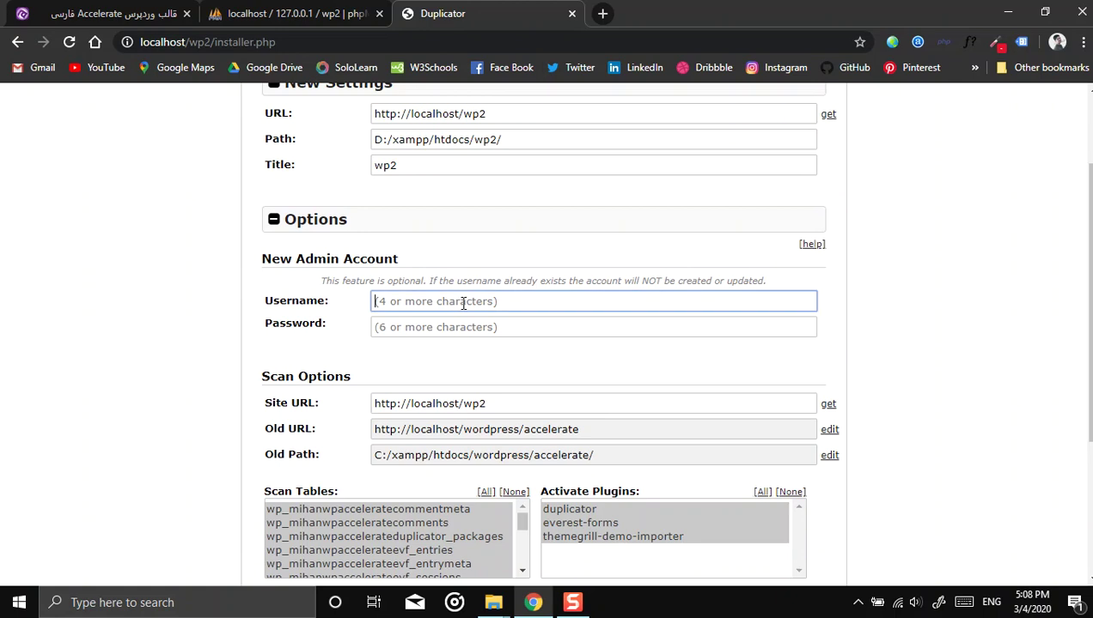
key("Tab")
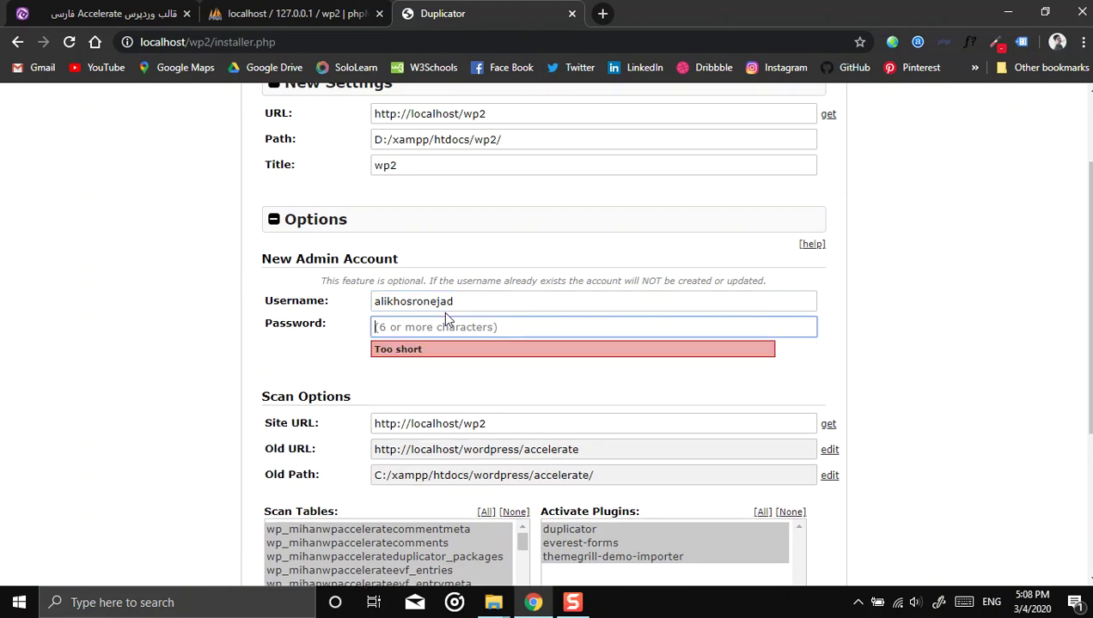
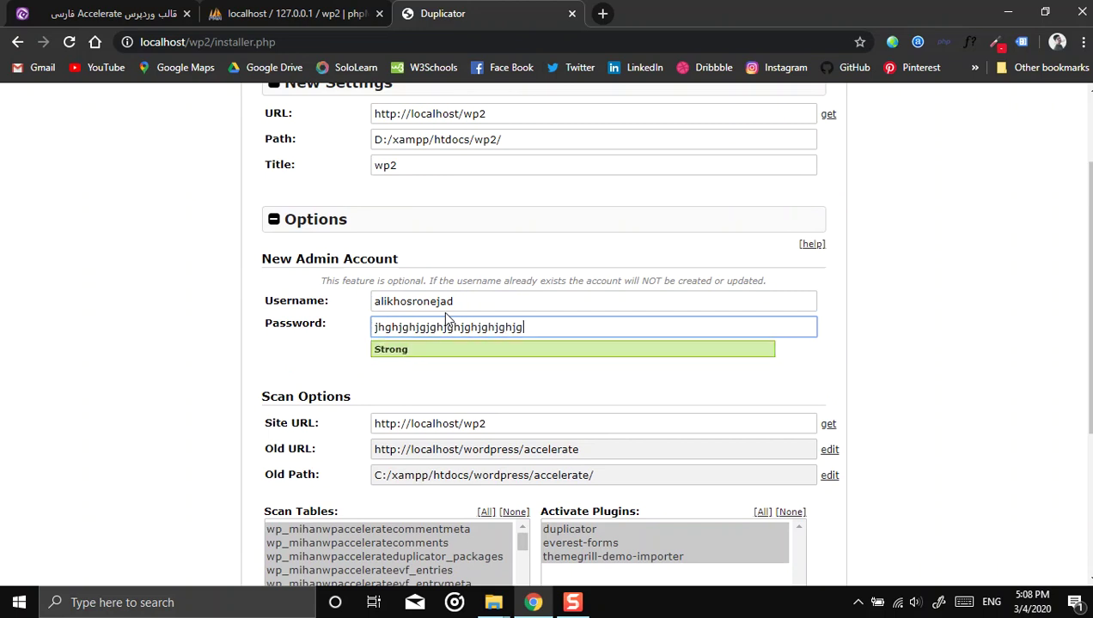
key("ctrl+a")
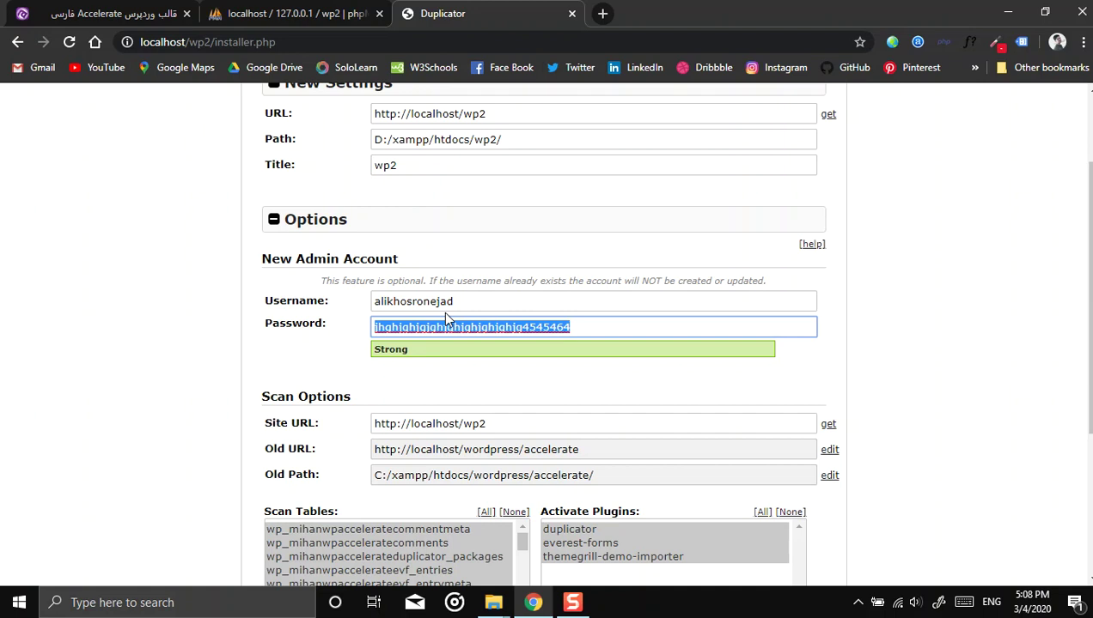
Step: Run the Step 3 data update and continue
scroll(650, 494, "down", 3)
scroll(399, 227, "up", 5)
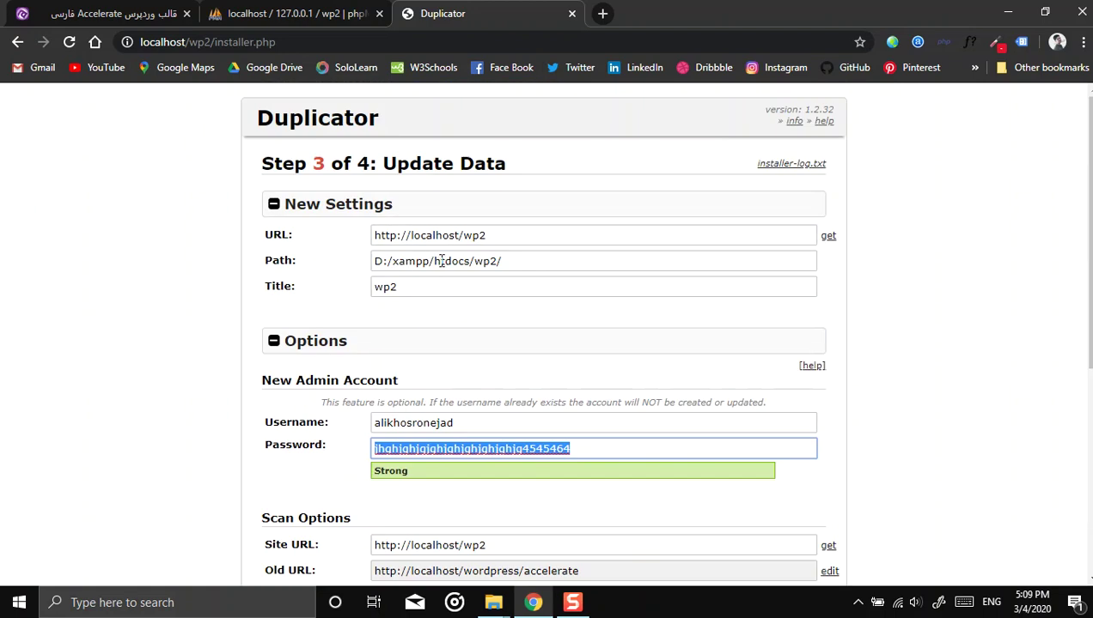
scroll(433, 255, "down", 2)
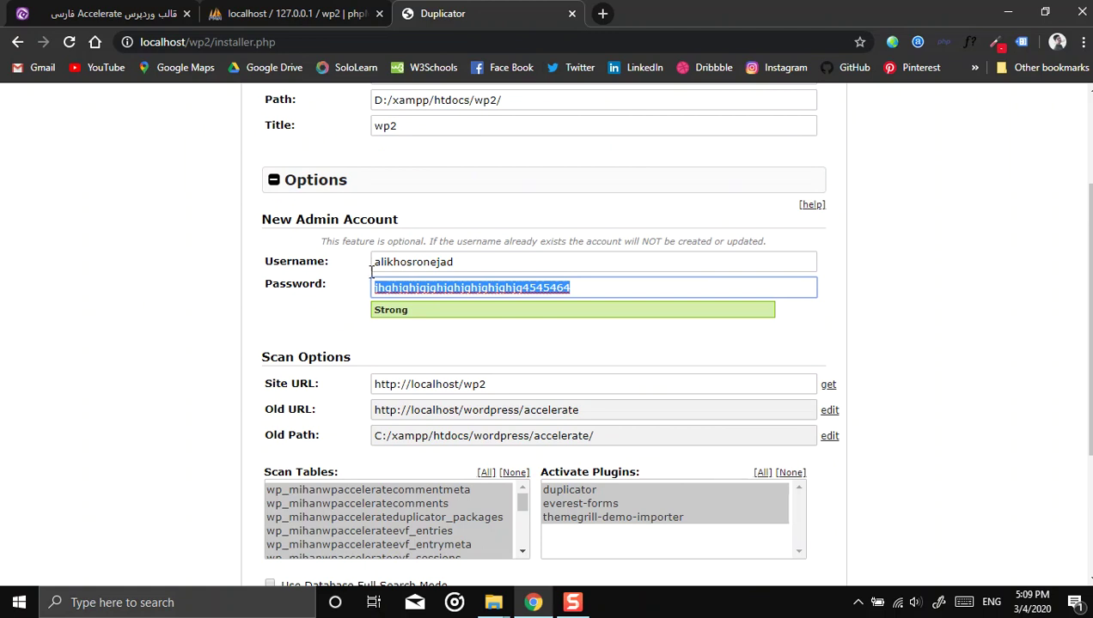
scroll(198, 312, "down", 3)
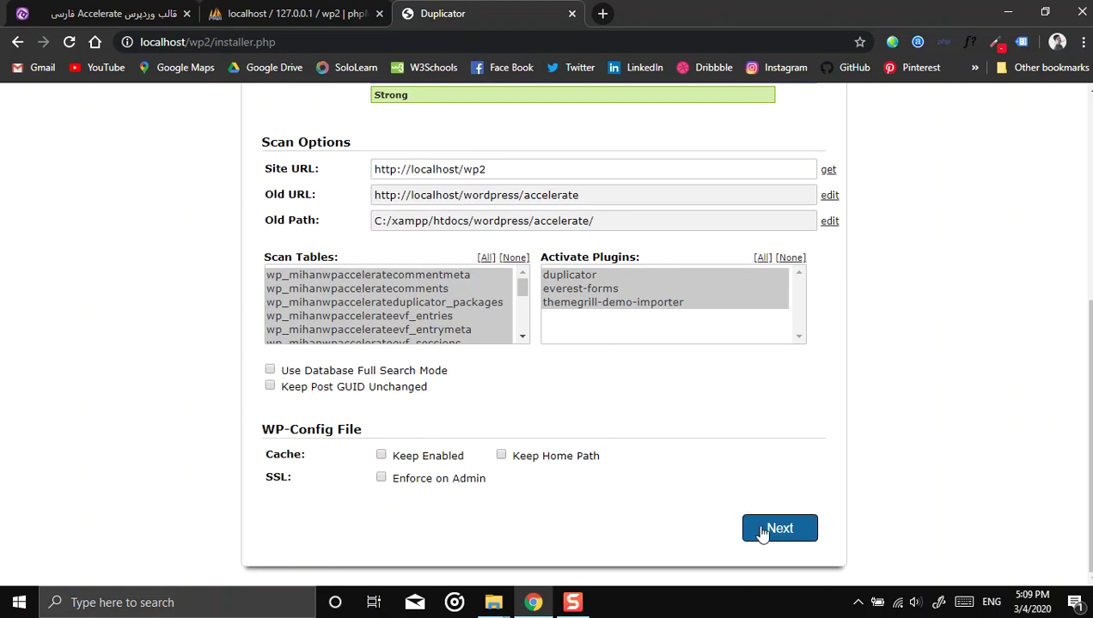
left_click(764, 531)
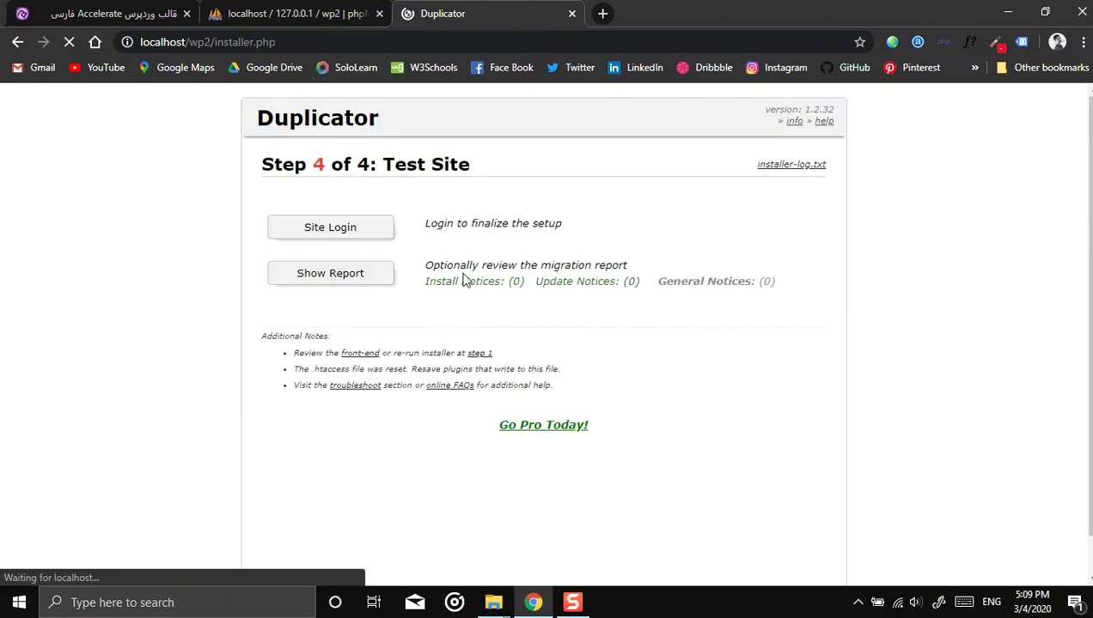
Step: Open the wp2 login page and paste the admin password from the installer
left_click(337, 230)
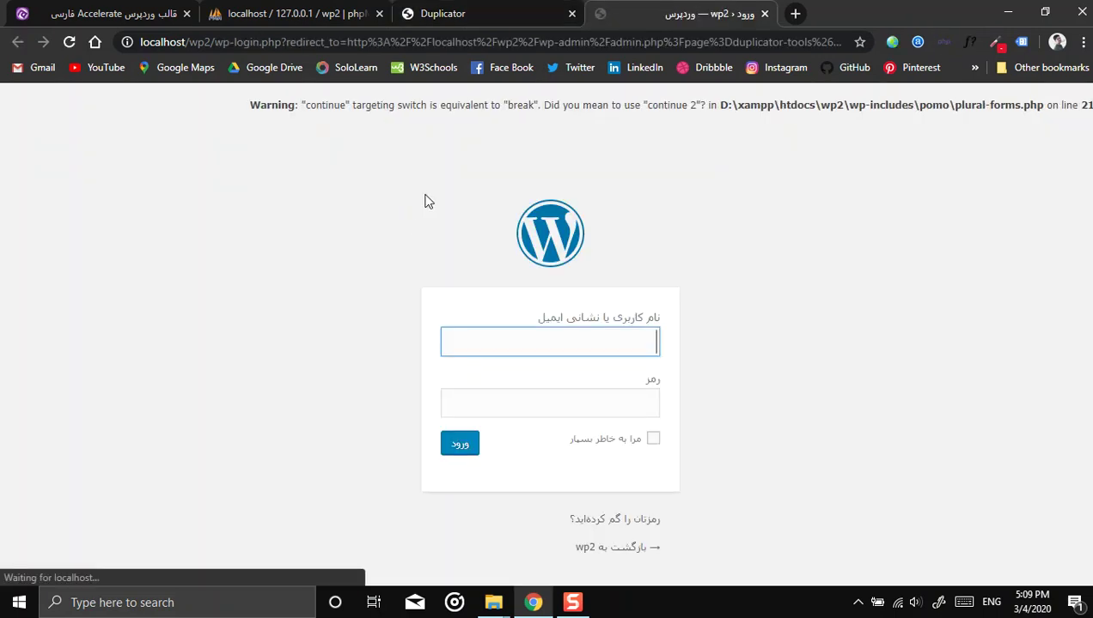
double_click(506, 413)
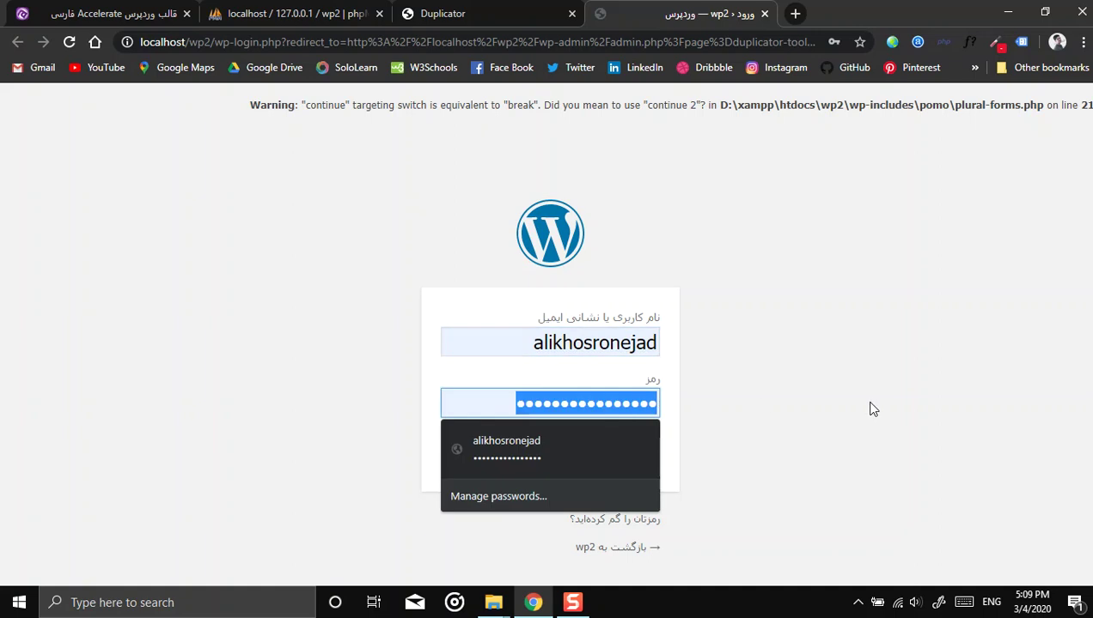
key("ctrl+v")
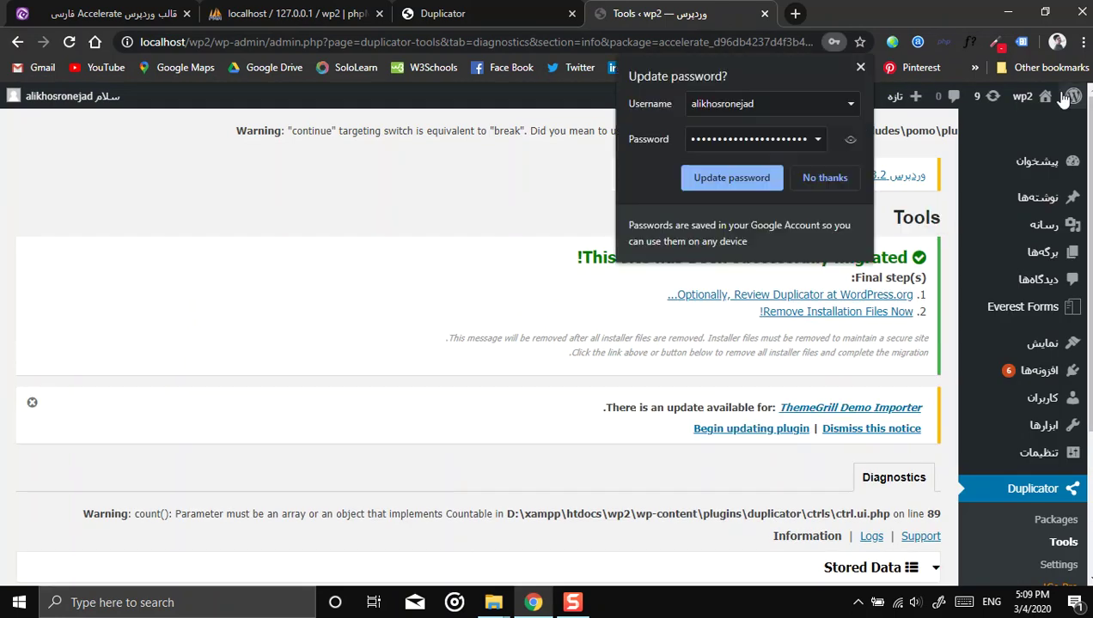
Step: Open the wp2 front page in a new tab and scroll through it
mouse_move(1031, 99)
right_click(1004, 128)
left_click(975, 142)
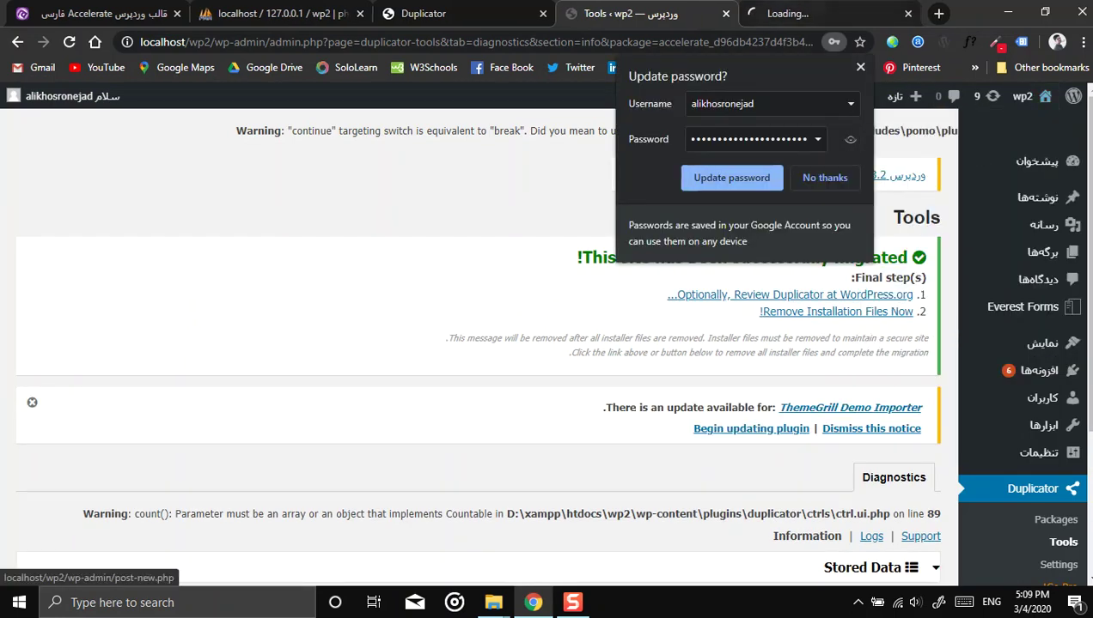
key("ctrl+Tab")
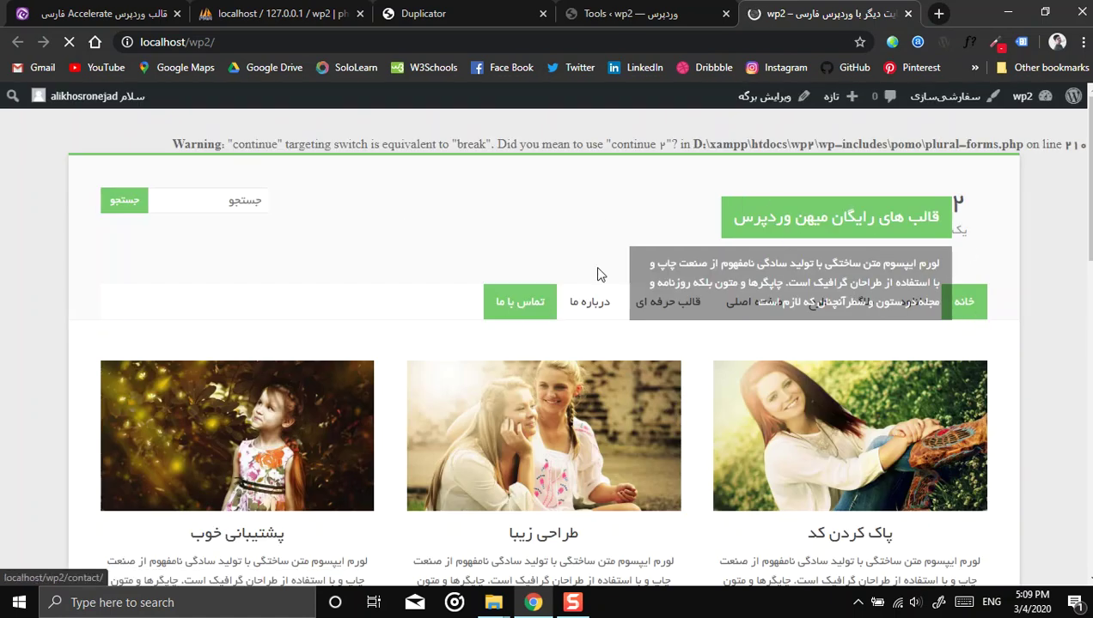
scroll(362, 271, "down", 9)
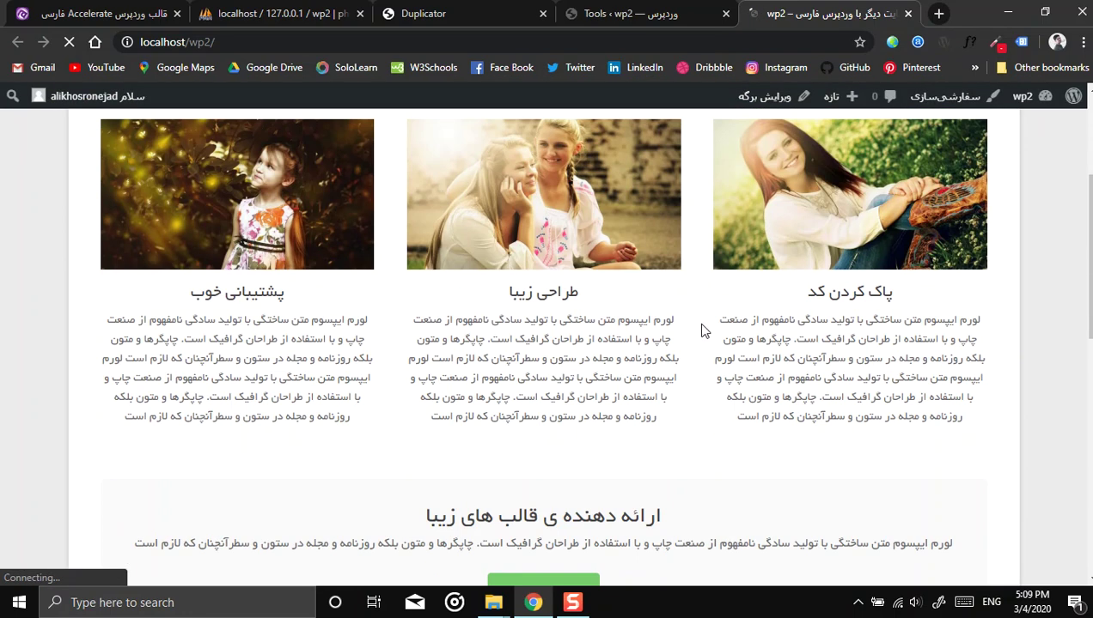
scroll(608, 327, "down", 2)
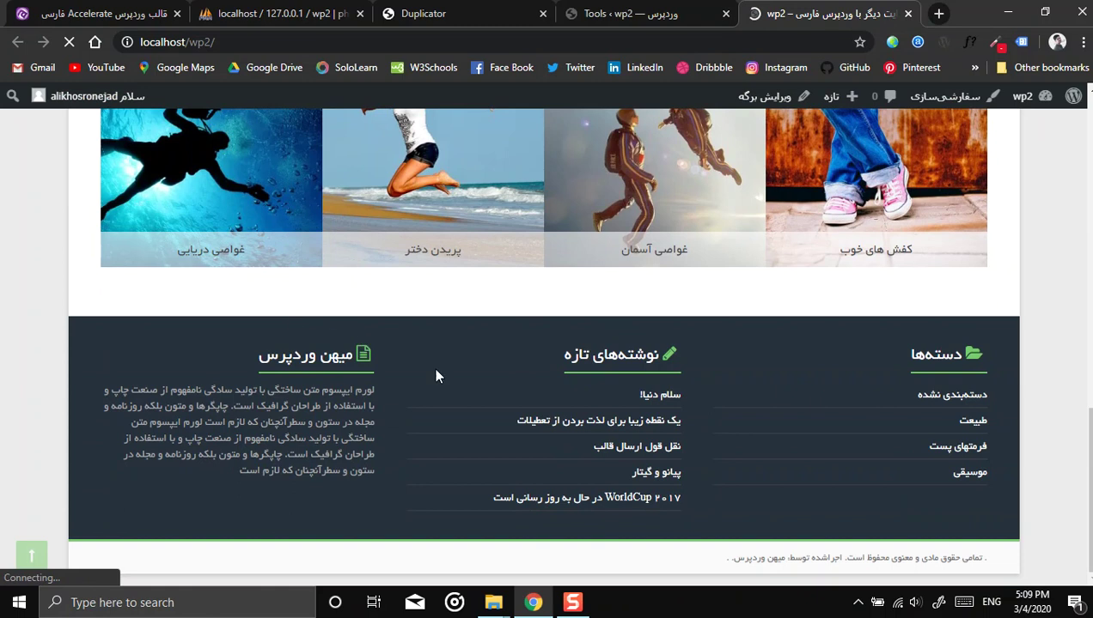
scroll(747, 390, "up", 9)
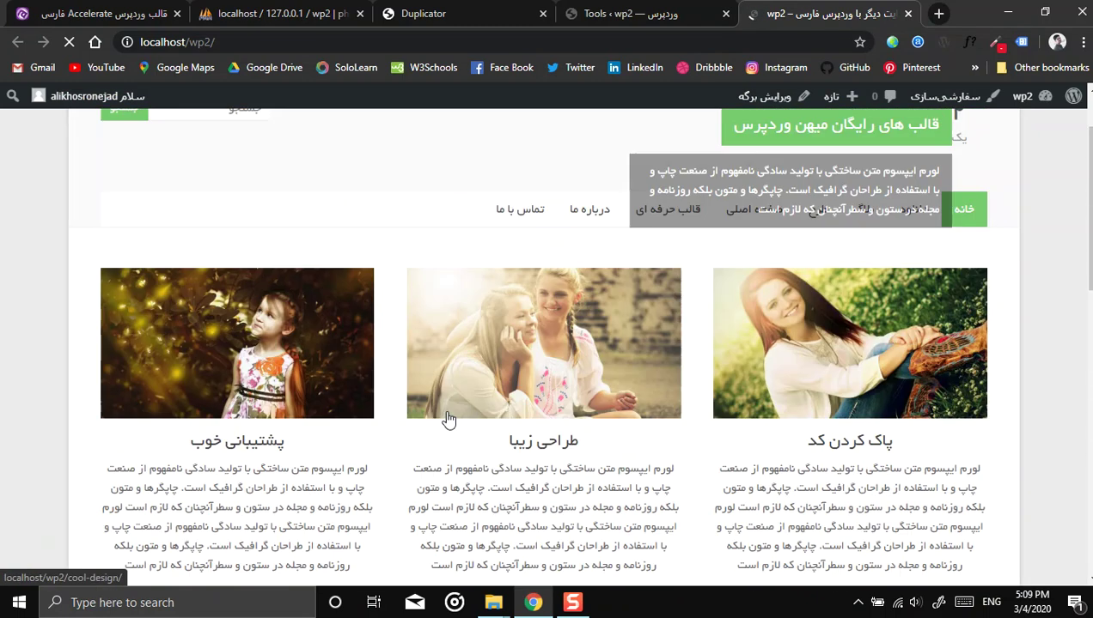
scroll(447, 419, "up", 1)
Step: Check the About Us page, then return to the Duplicator Tools admin tab
left_click(611, 300)
scroll(386, 307, "down", 10)
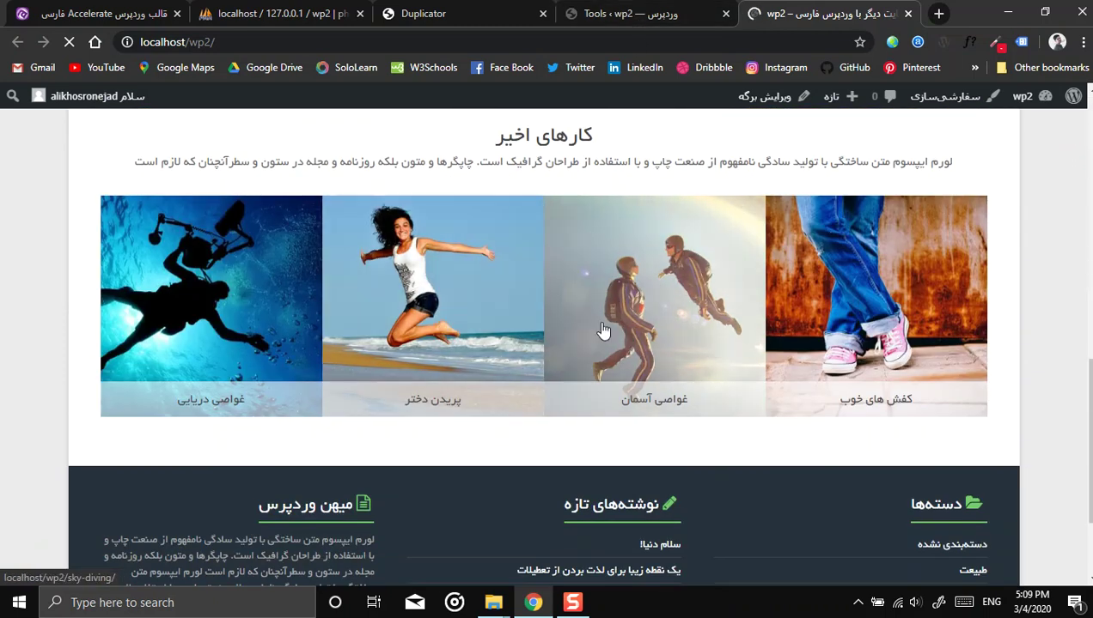
scroll(602, 329, "up", 3)
scroll(604, 331, "down", 1)
scroll(603, 326, "up", 8)
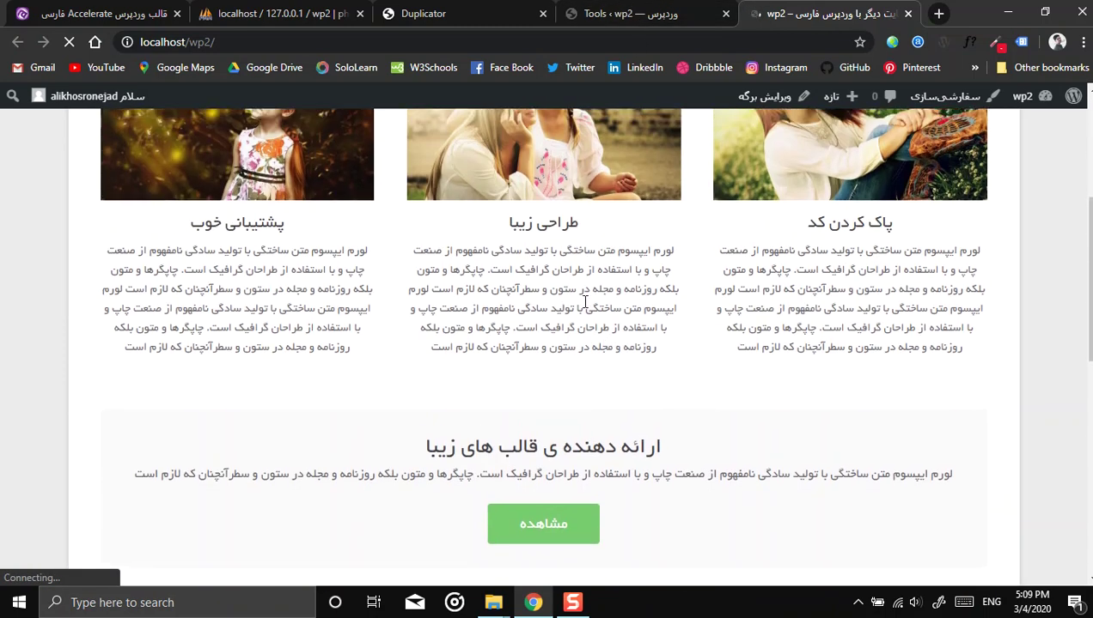
left_click(636, 13)
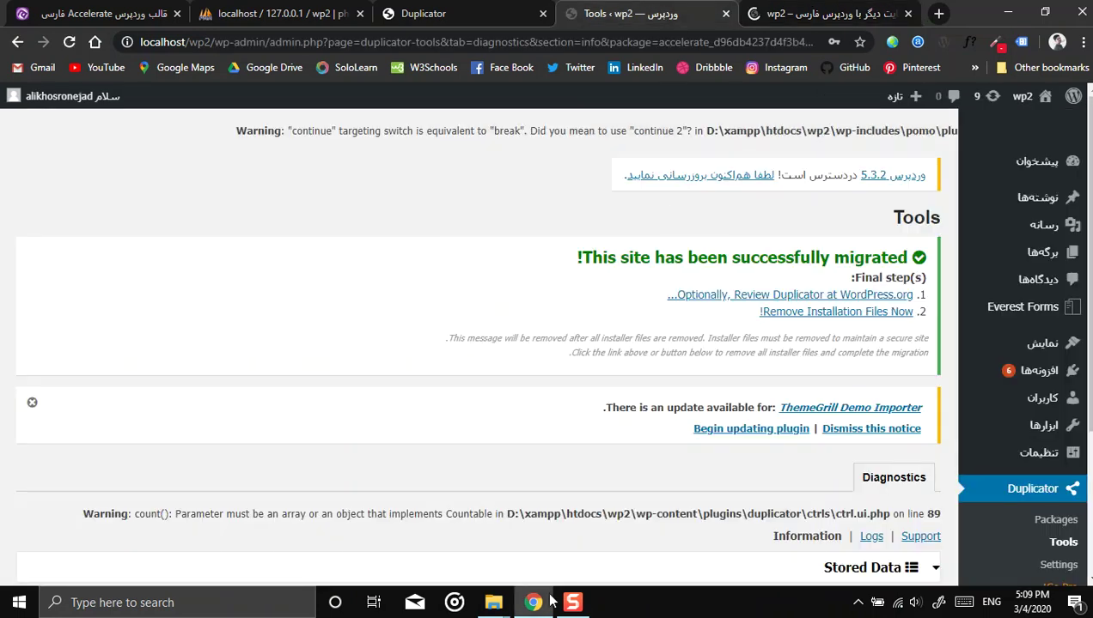
Step: Navigate from wp2 to htdocs\wp1\wp-content\themes\accelerate
mouse_move(503, 604)
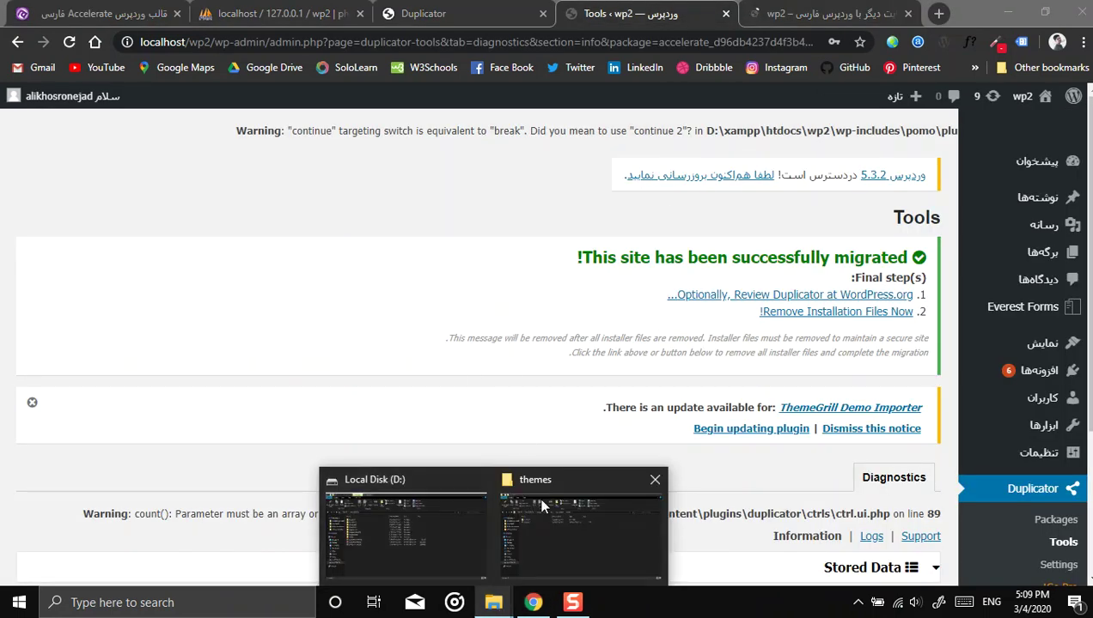
left_click(559, 524)
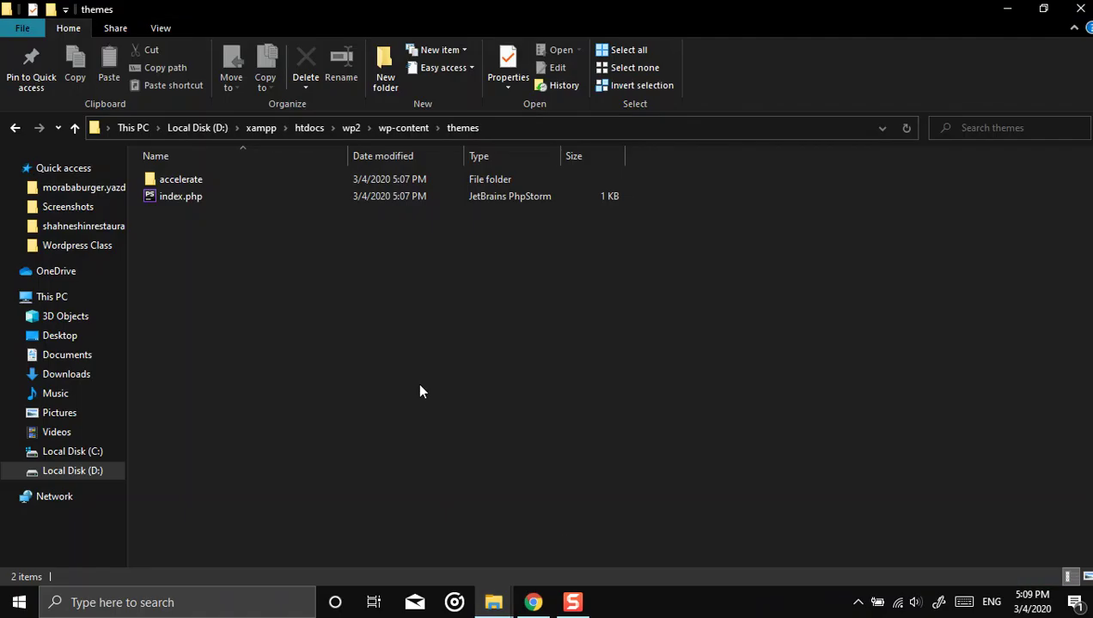
left_click(351, 128)
left_click(306, 130)
double_click(273, 196)
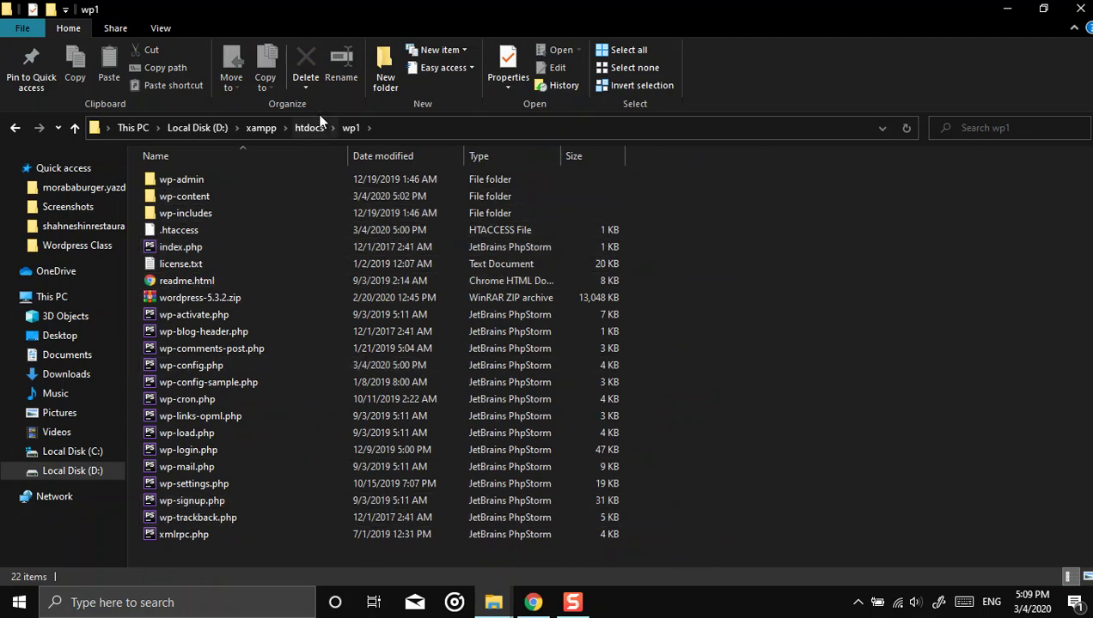
double_click(187, 200)
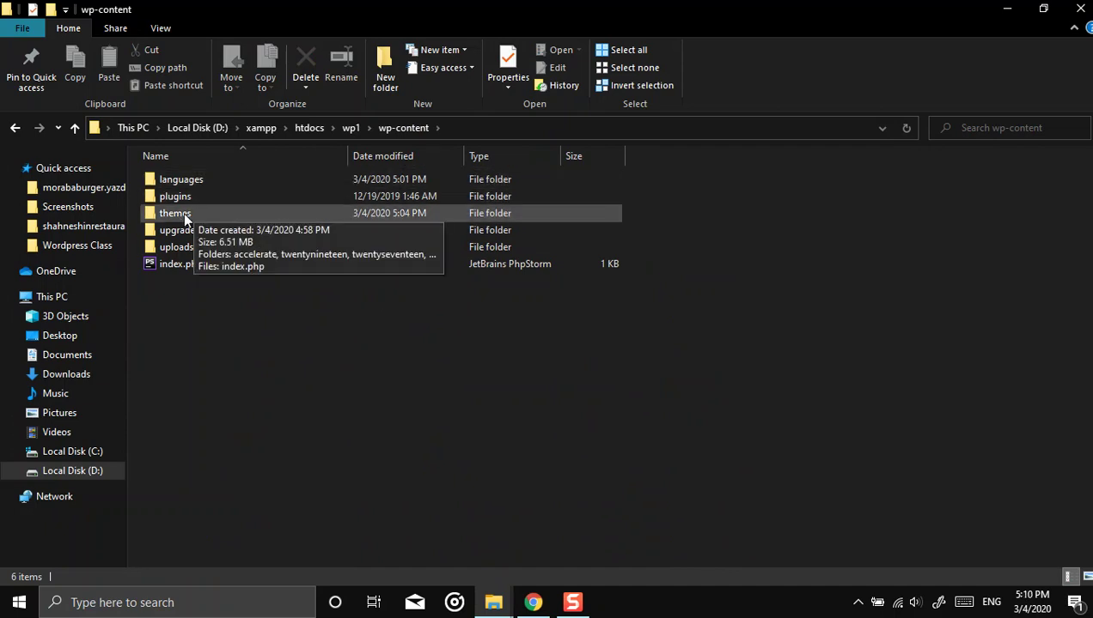
double_click(183, 215)
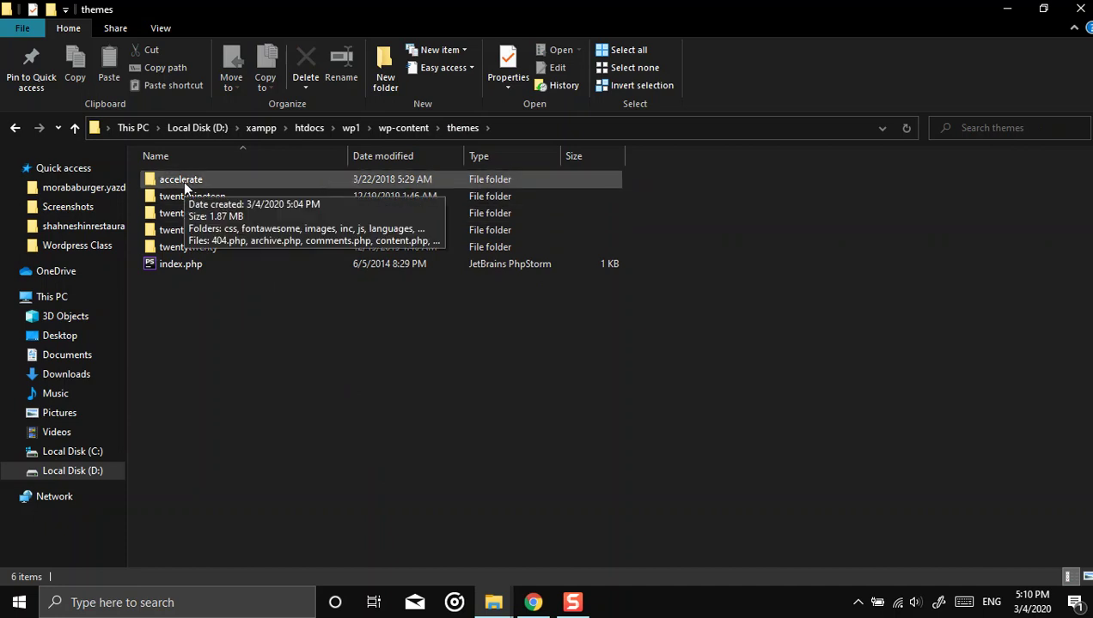
double_click(191, 181)
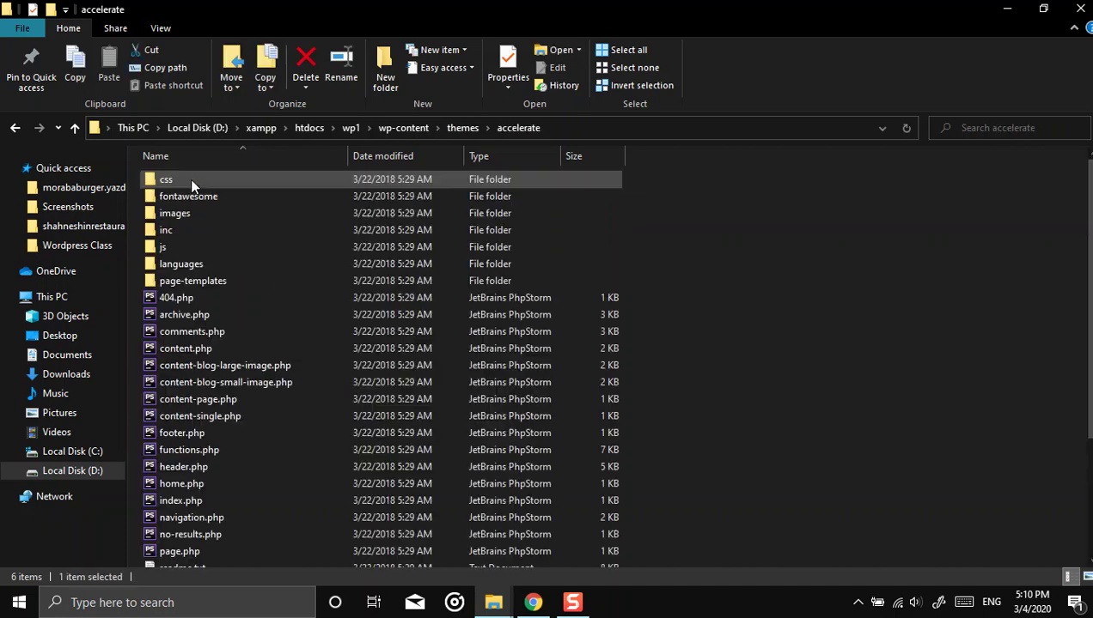
Step: Browse the accelerate theme files in wp1, selecting style.css
scroll(351, 313, "down", 3)
scroll(268, 393, "up", 3)
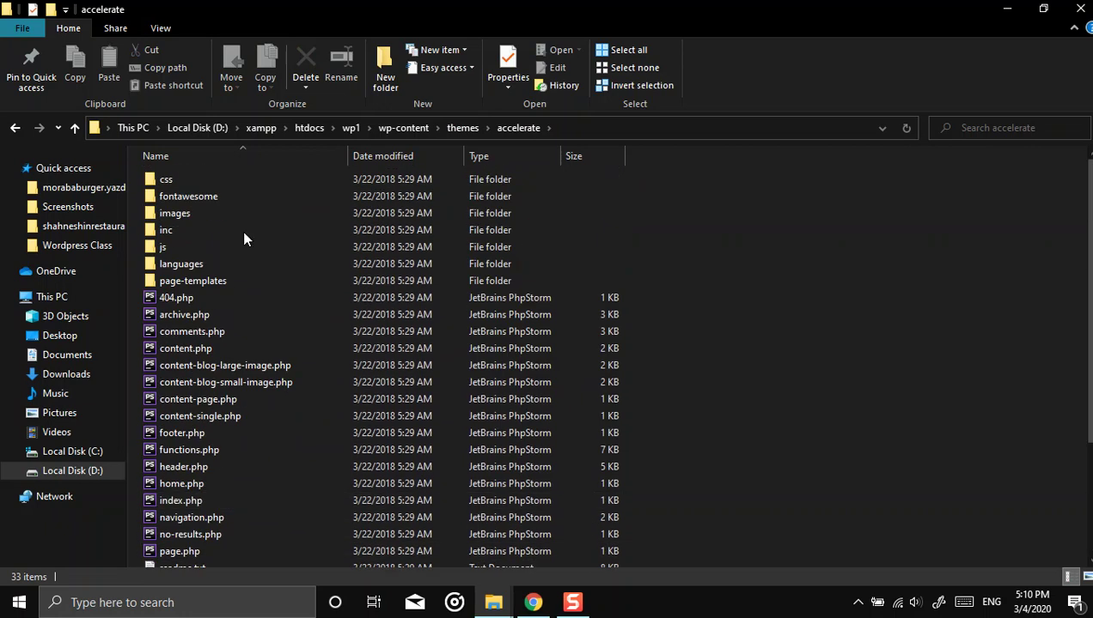
left_click(15, 129)
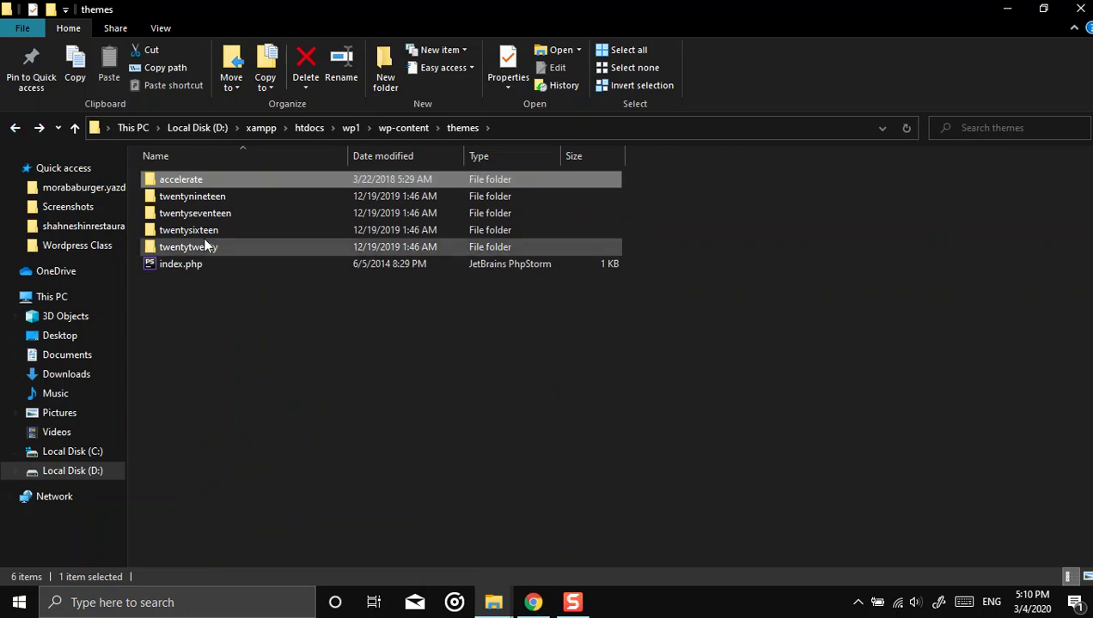
double_click(217, 181)
scroll(343, 490, "down", 3)
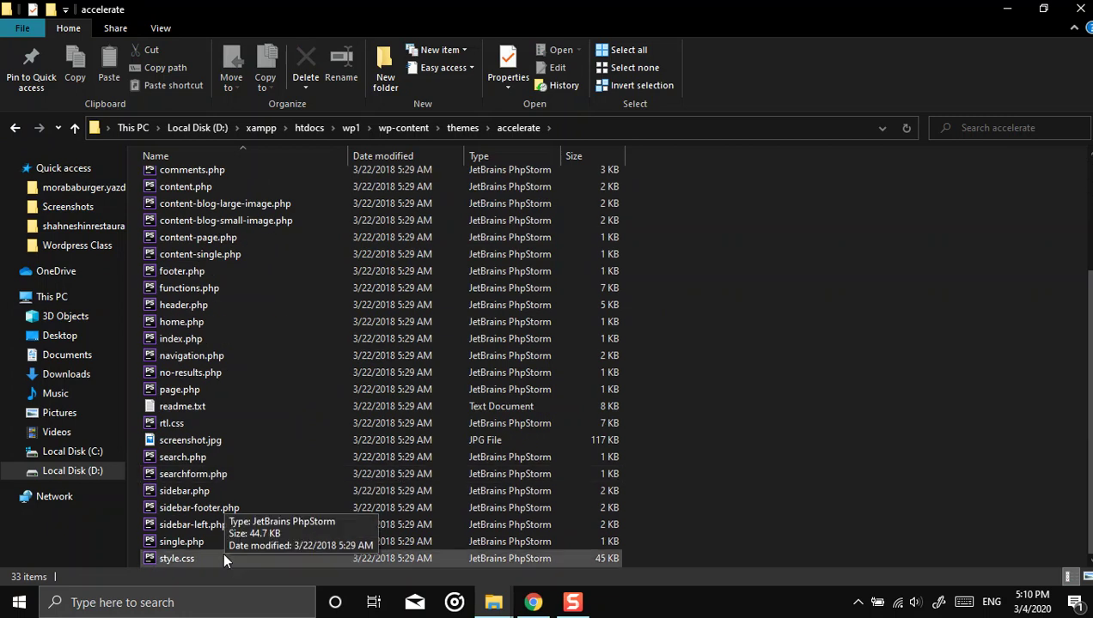
left_click(226, 559)
scroll(376, 373, "up", 3)
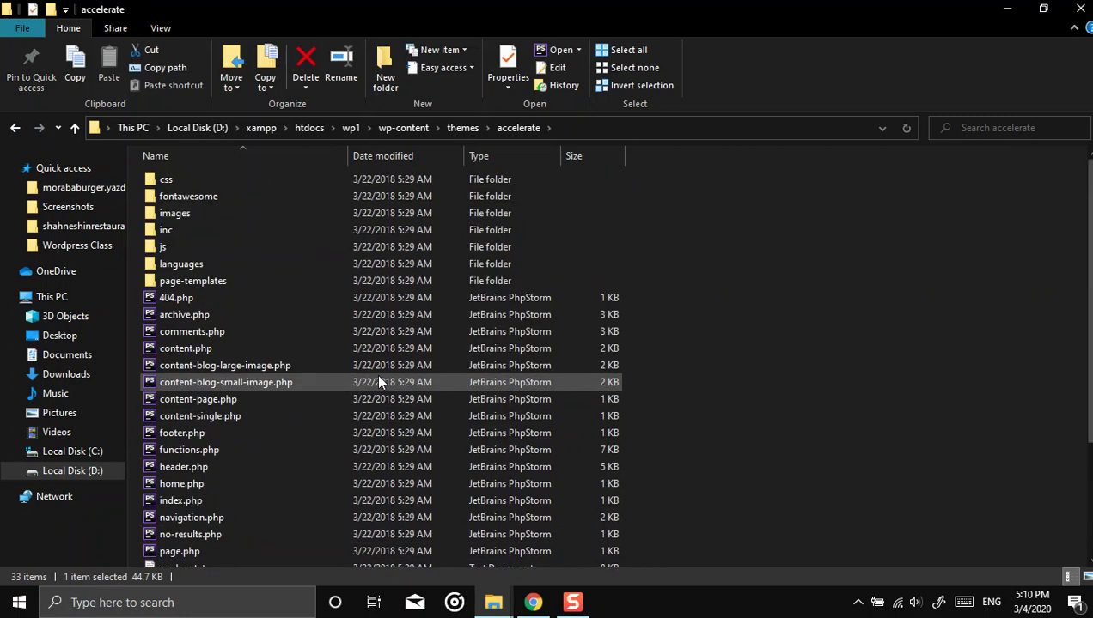
left_click(463, 128)
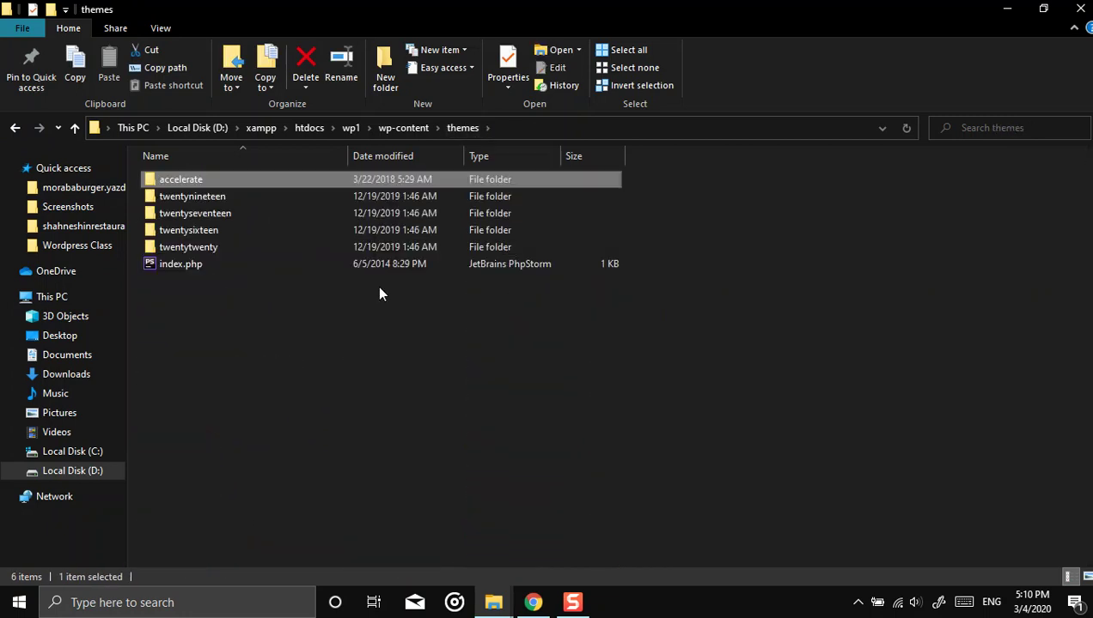
double_click(179, 180)
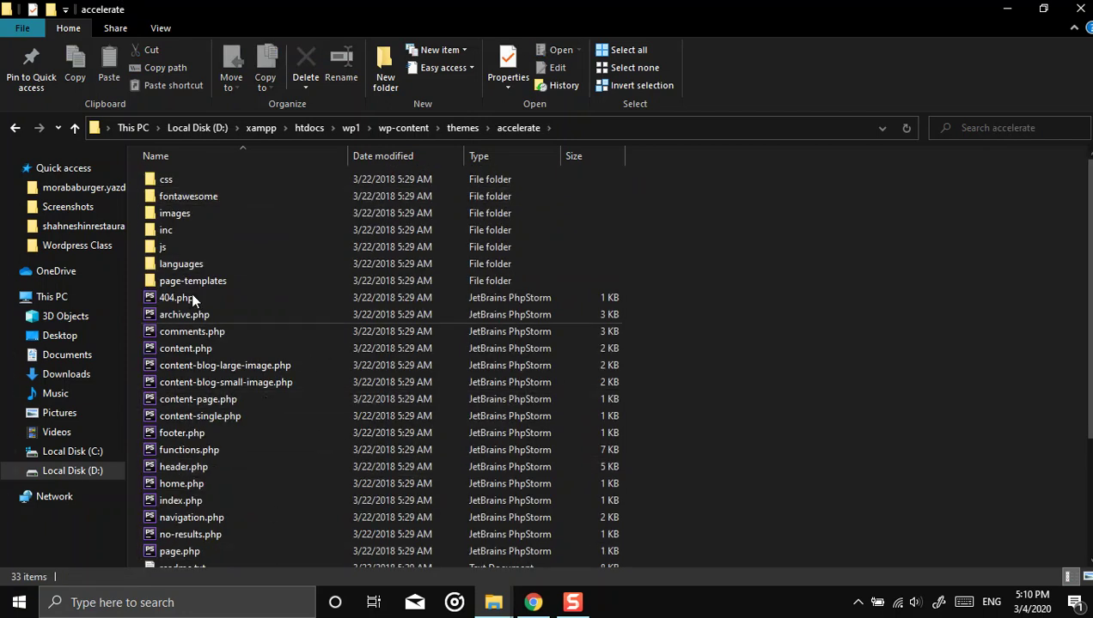
Step: Return to wp1's wp-content folder, checking the themes folder on the way
left_click(14, 129)
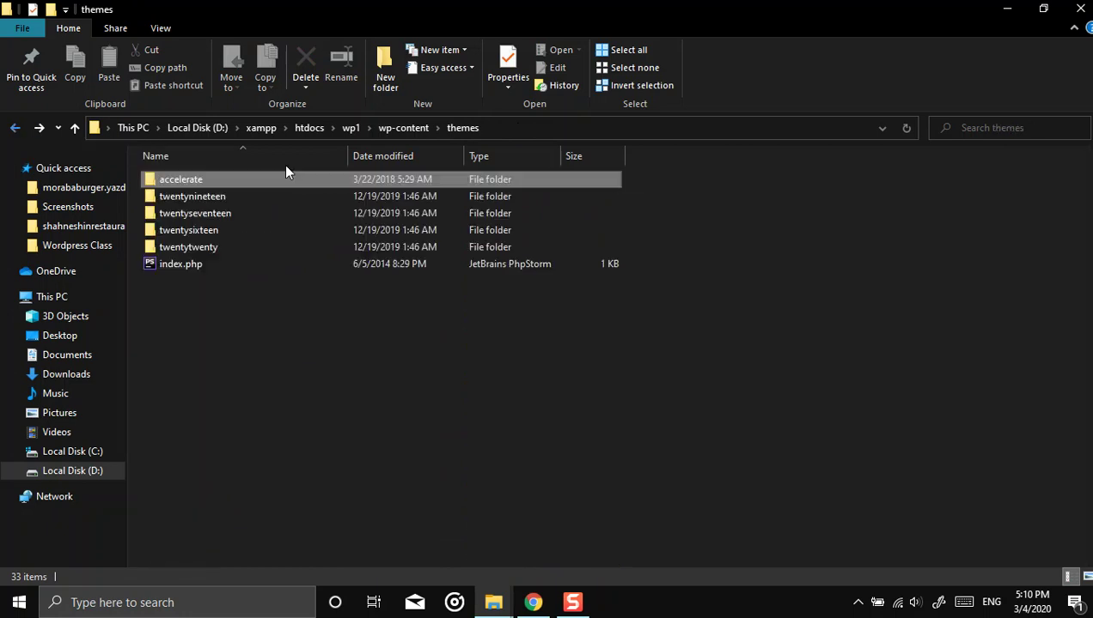
left_click(396, 129)
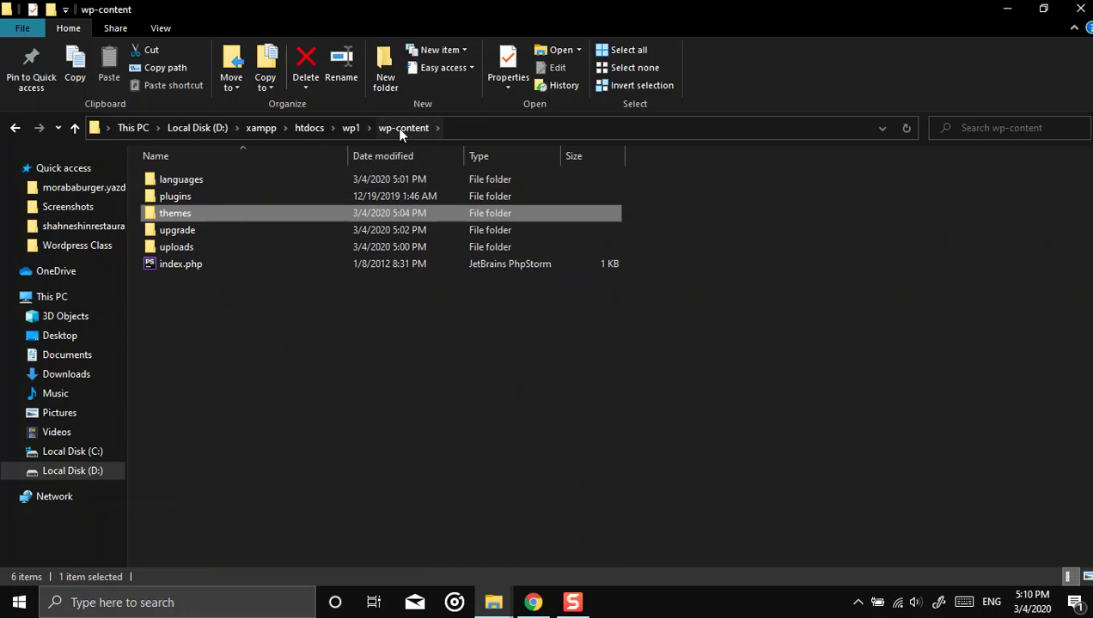
double_click(267, 215)
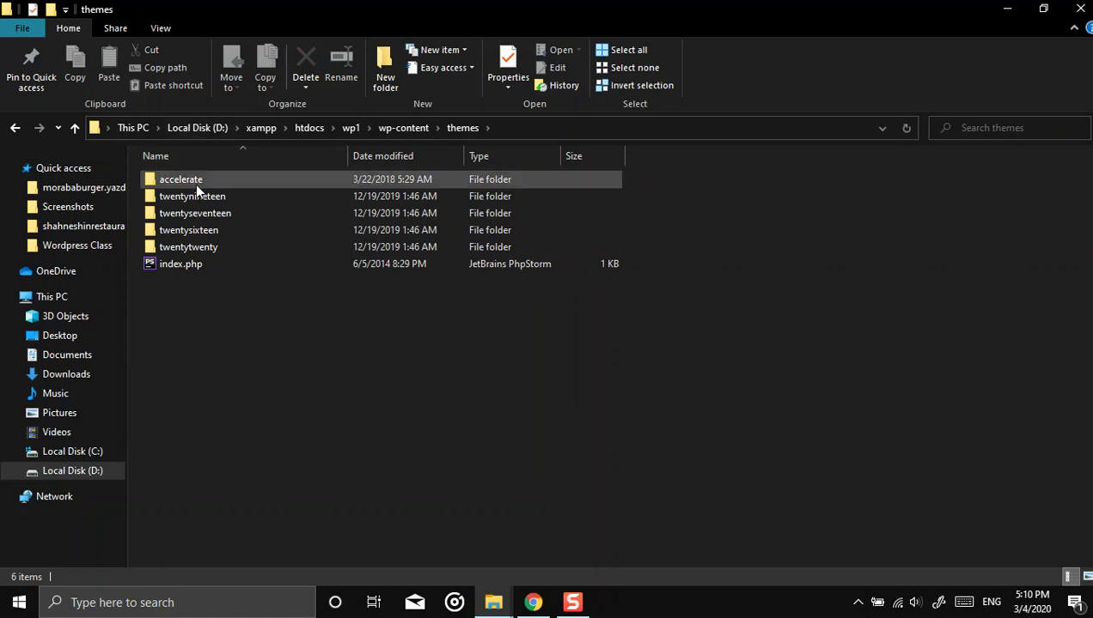
left_click(400, 129)
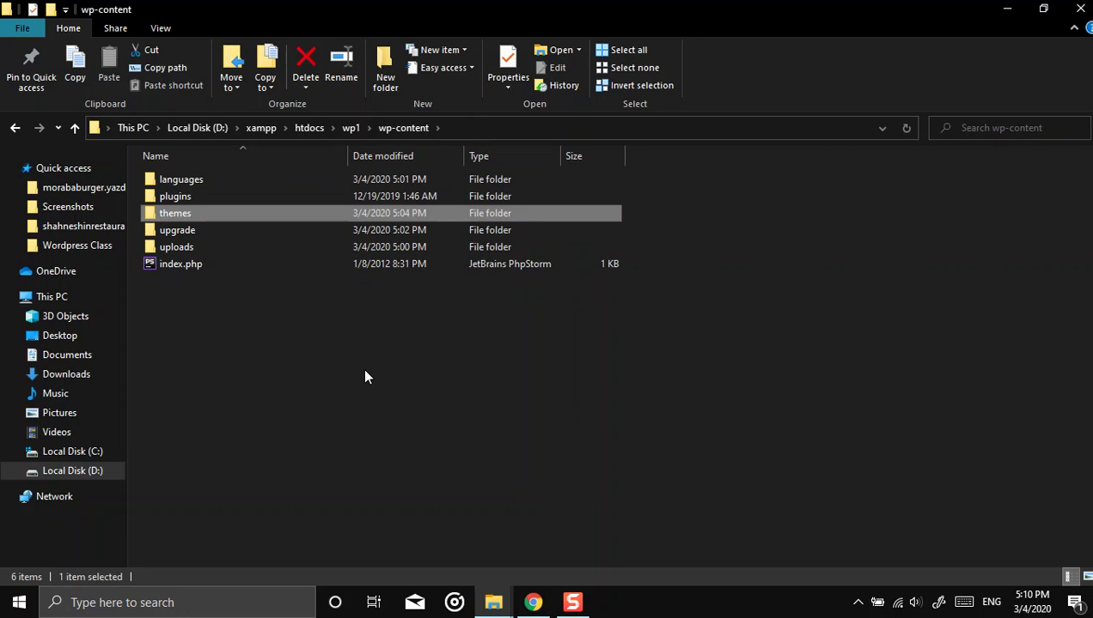
Step: Go to htdocs\wp2, scroll through its 30 migrated and installer files, then switch back to the browser
left_click(359, 127)
left_click(309, 128)
double_click(177, 214)
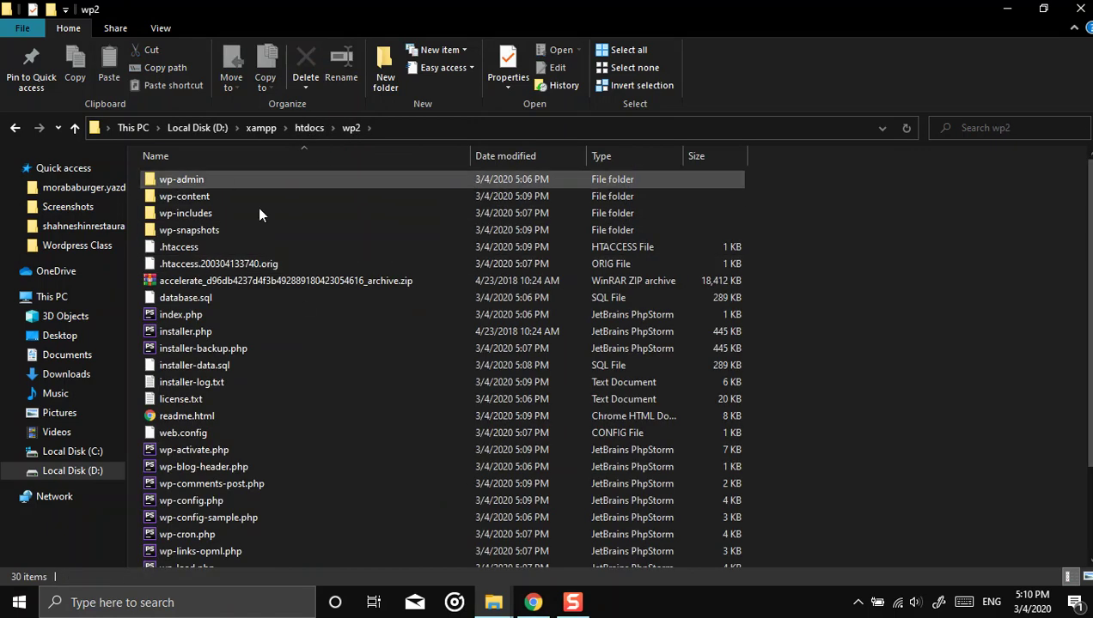
scroll(309, 309, "down", 2)
scroll(324, 351, "up", 2)
scroll(342, 277, "down", 2)
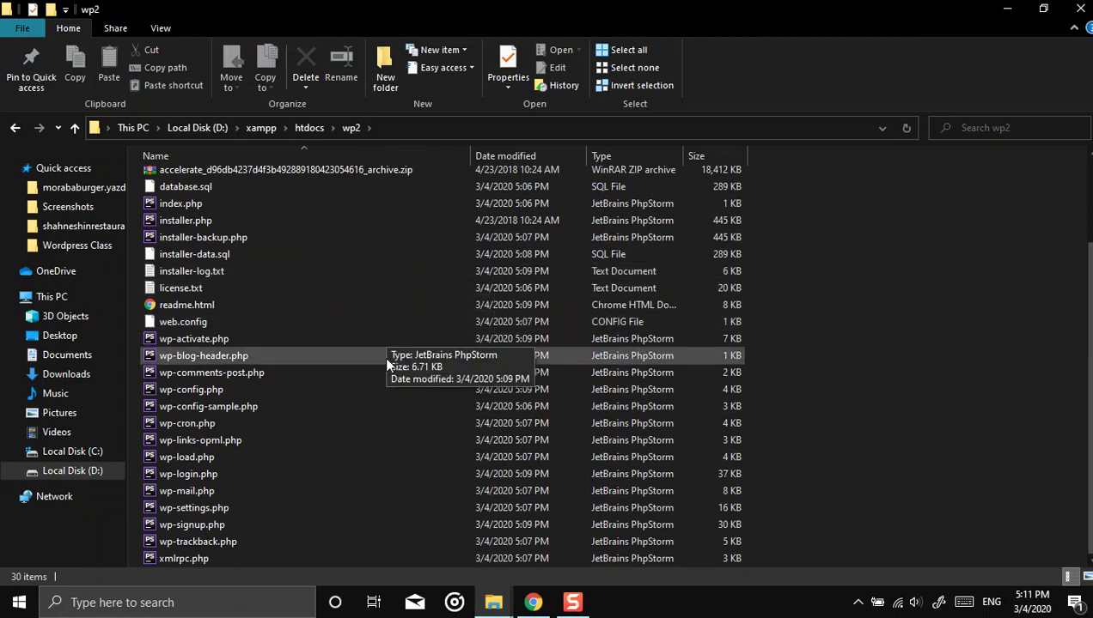
scroll(384, 353, "up", 2)
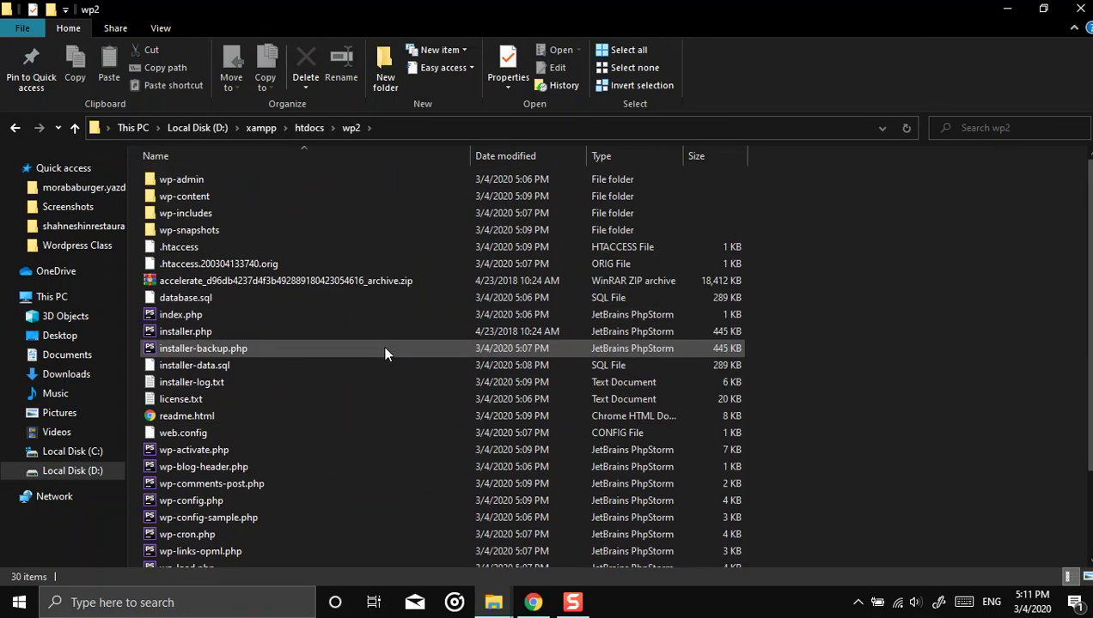
scroll(412, 407, "down", 2)
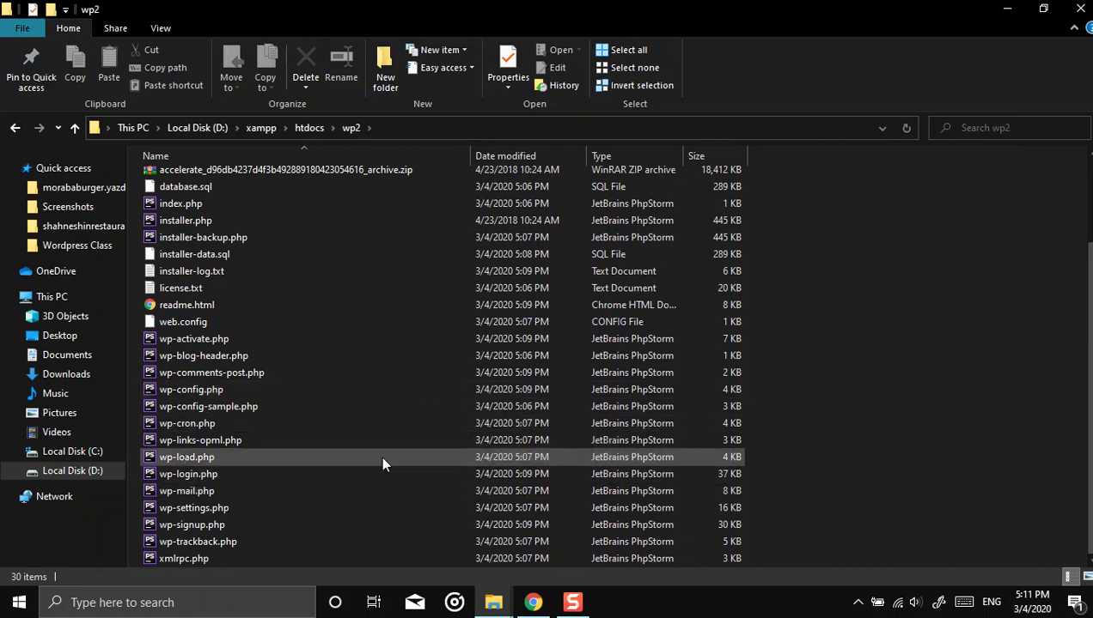
left_click(532, 603)
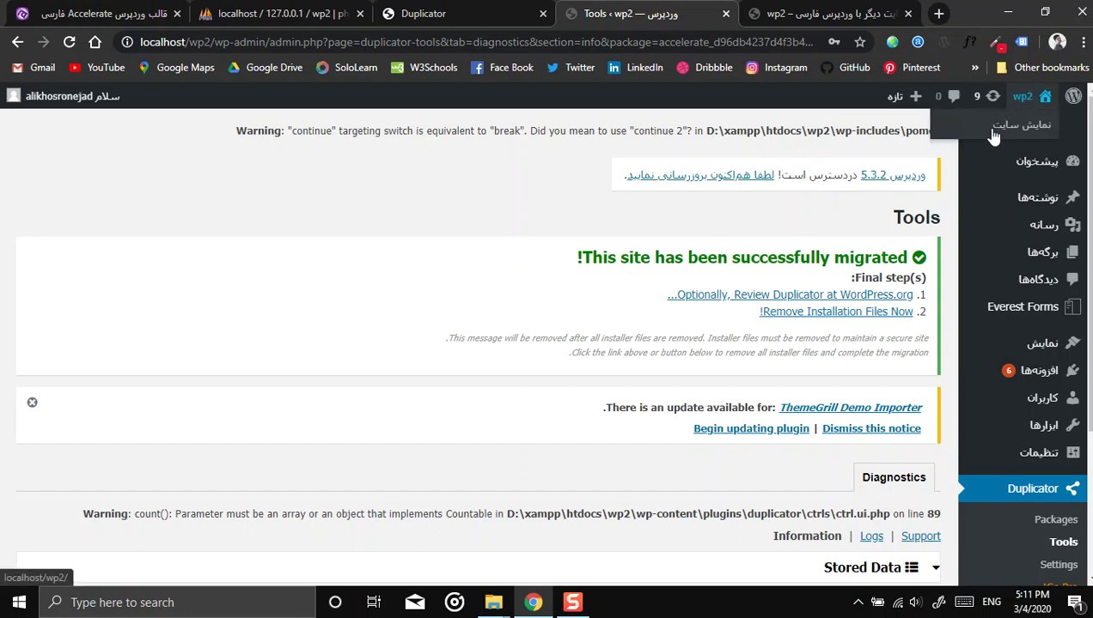
Step: Review the list of removed installer files on Duplicator Tools, then go to wp2's Dashboard
scroll(498, 255, "down", 1)
scroll(502, 258, "up", 1)
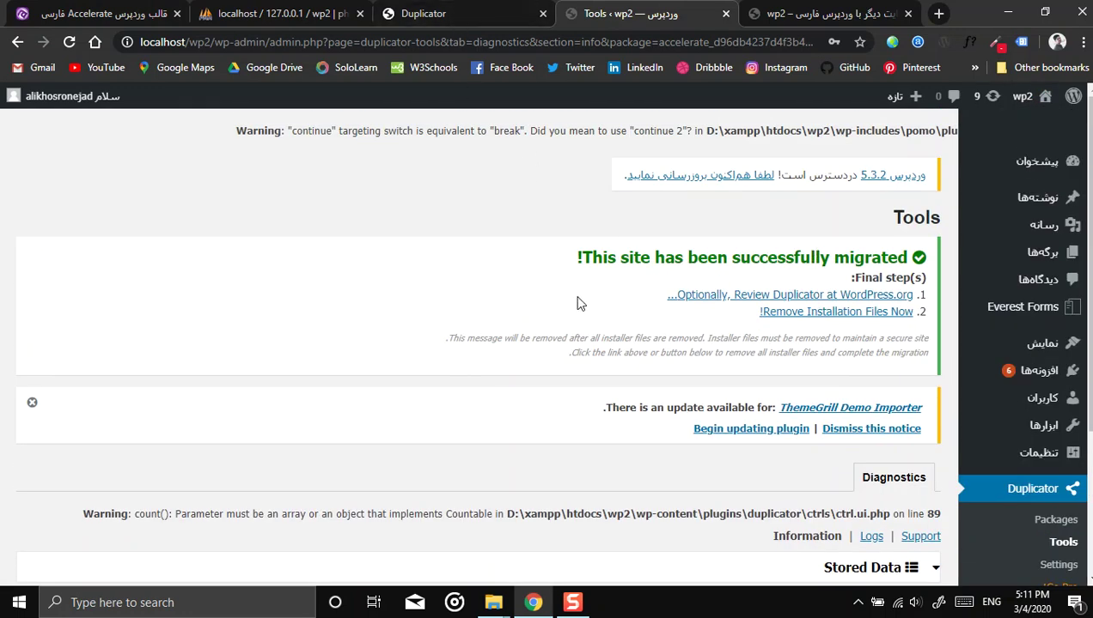
scroll(615, 309, "down", 3)
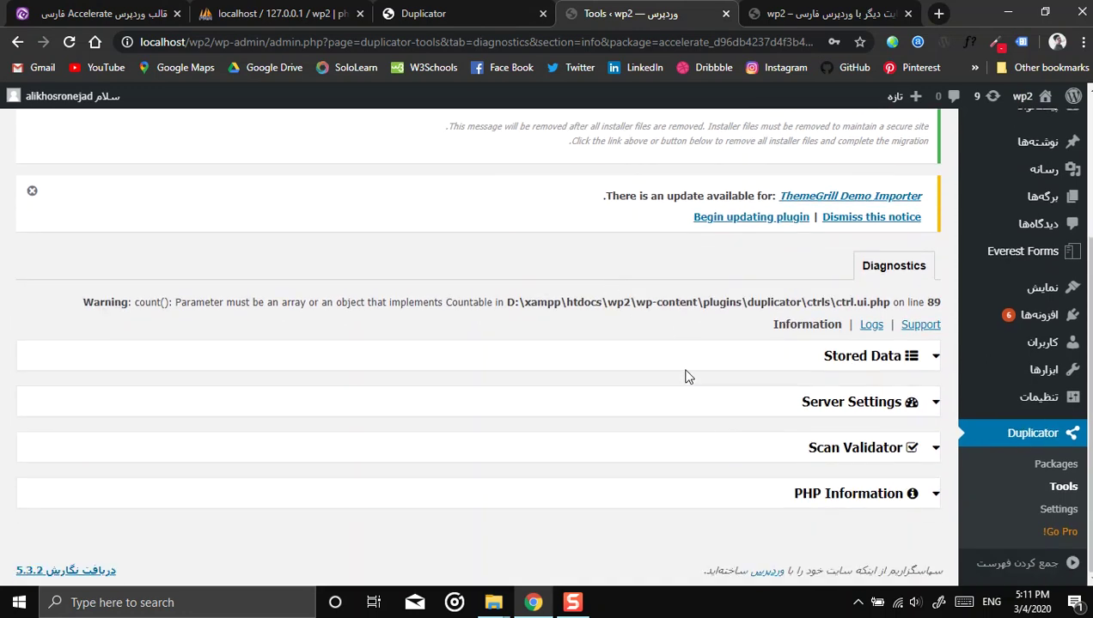
scroll(687, 386, "up", 3)
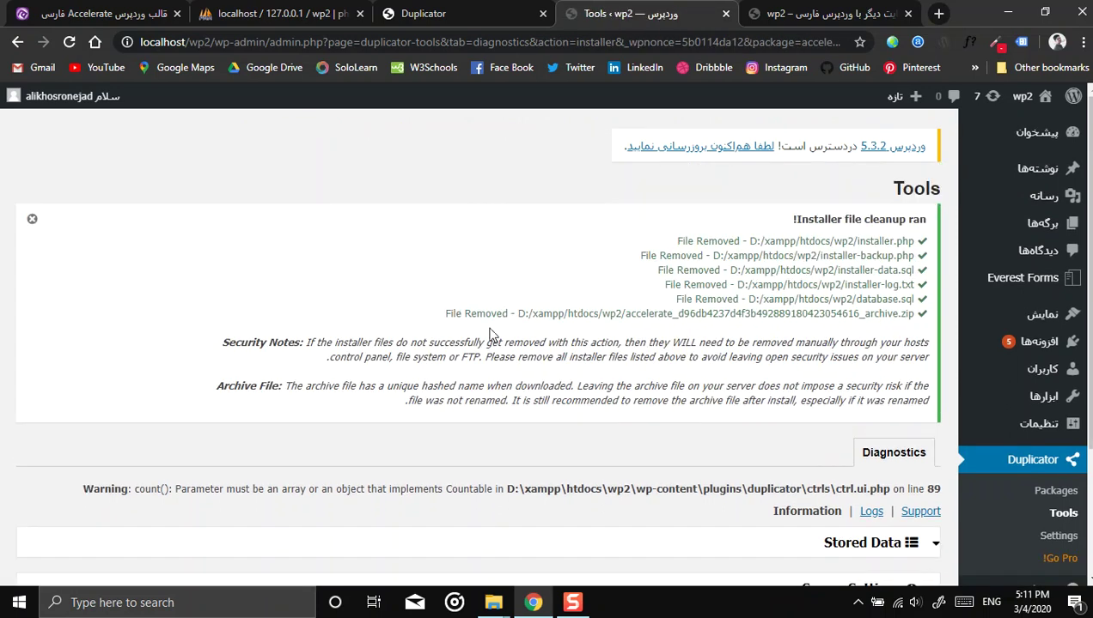
scroll(773, 284, "down", 3)
scroll(800, 464, "up", 3)
scroll(1028, 474, "down", 3)
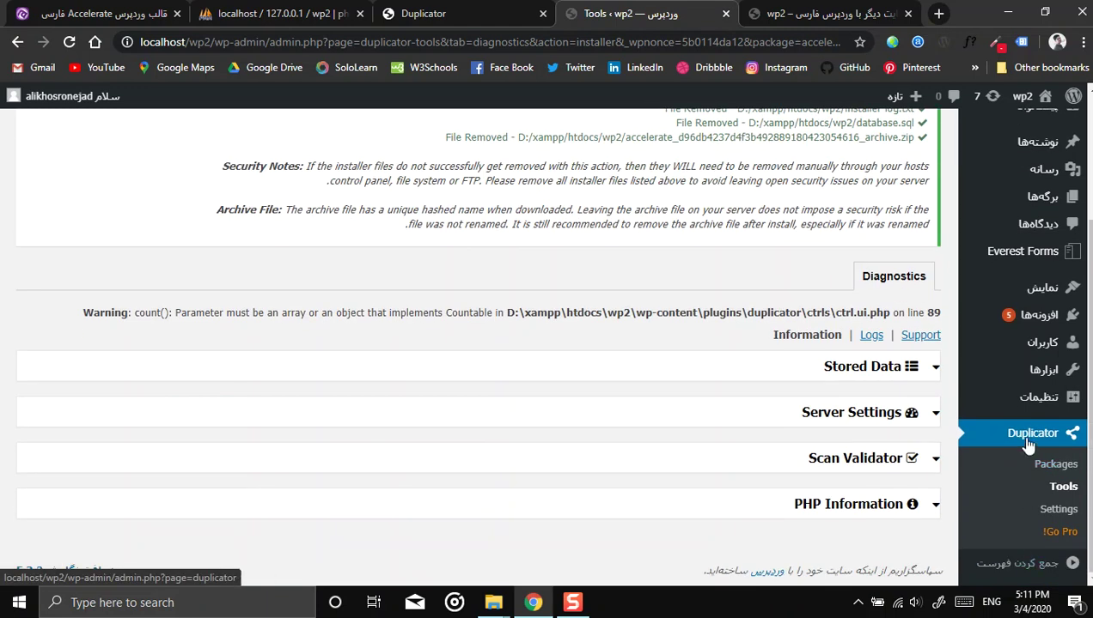
scroll(631, 357, "up", 3)
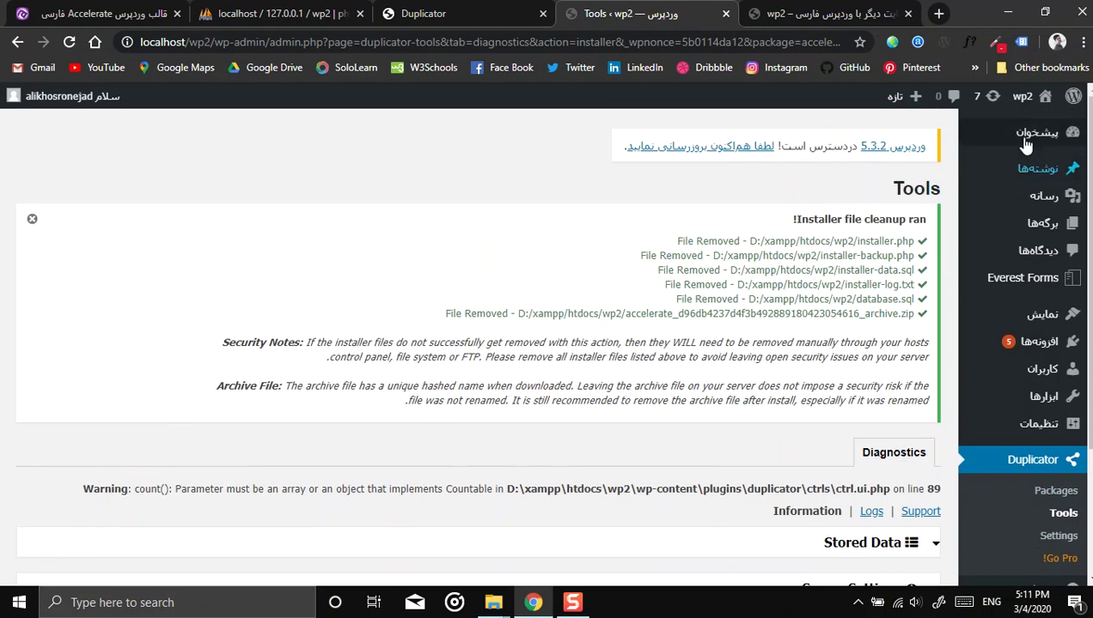
left_click(988, 138)
mouse_move(1024, 100)
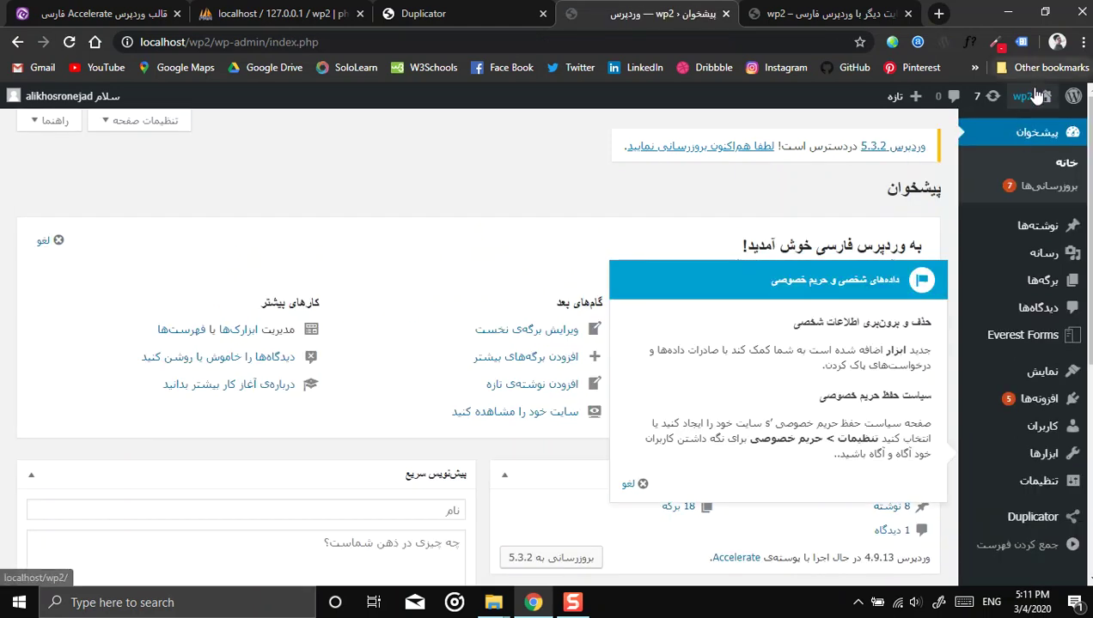
Step: Open the wp2 front page in a new tab and check the Accelerate theme content
middle_click(1011, 127)
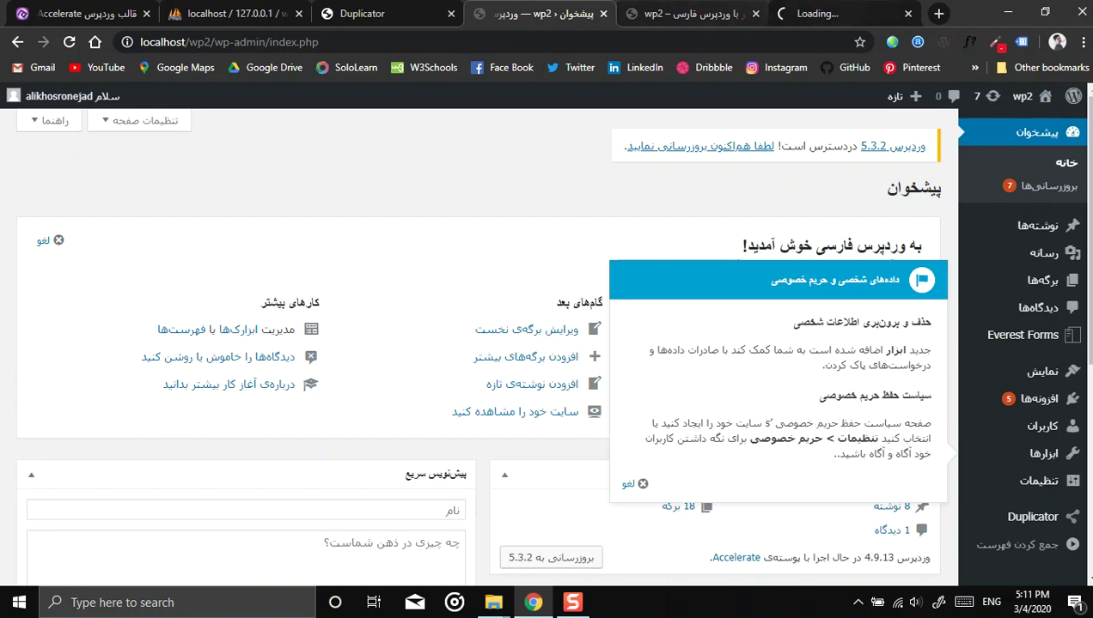
left_click(846, 13)
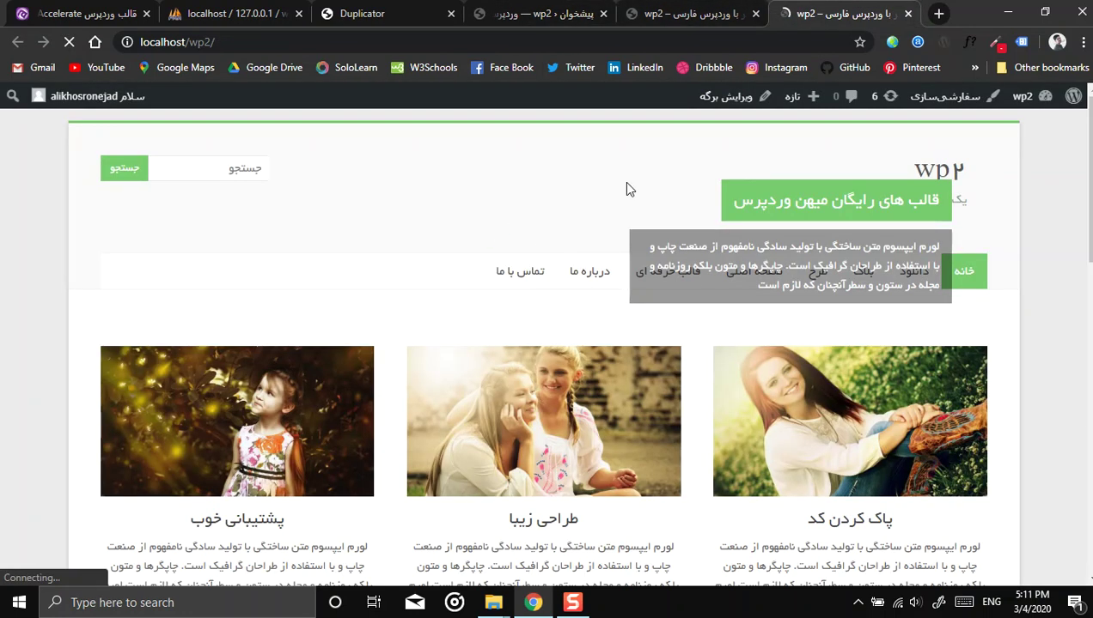
scroll(567, 296, "down", 8)
scroll(573, 403, "up", 8)
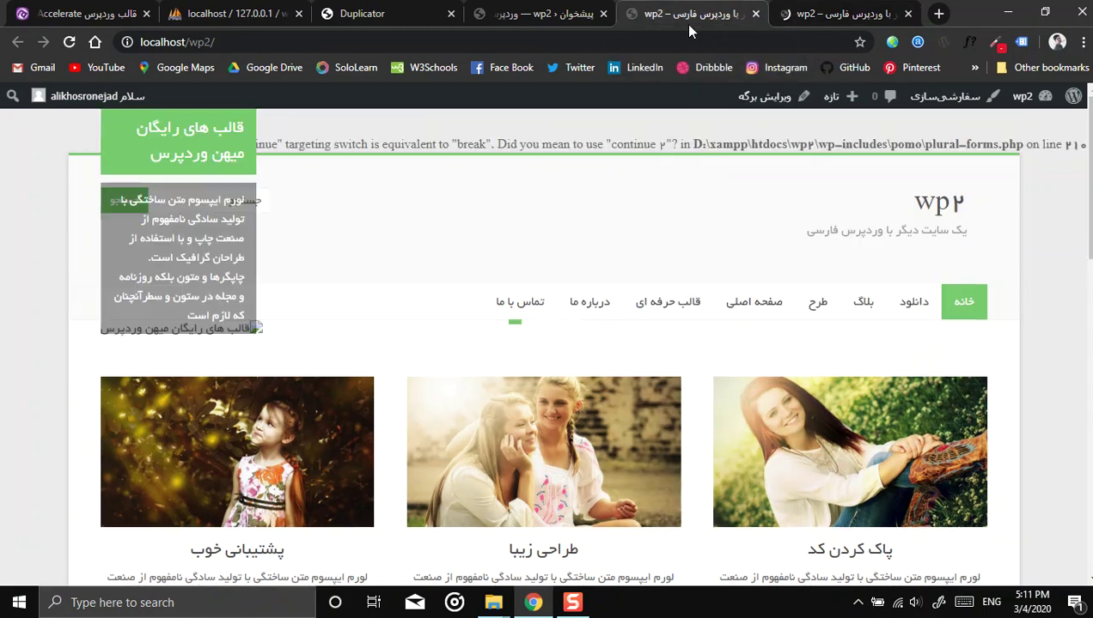
Step: Return via the dashboard tab to the Duplicator installer's Step 4 page, then bring up Sublime Text
left_click(530, 24)
left_click(369, 13)
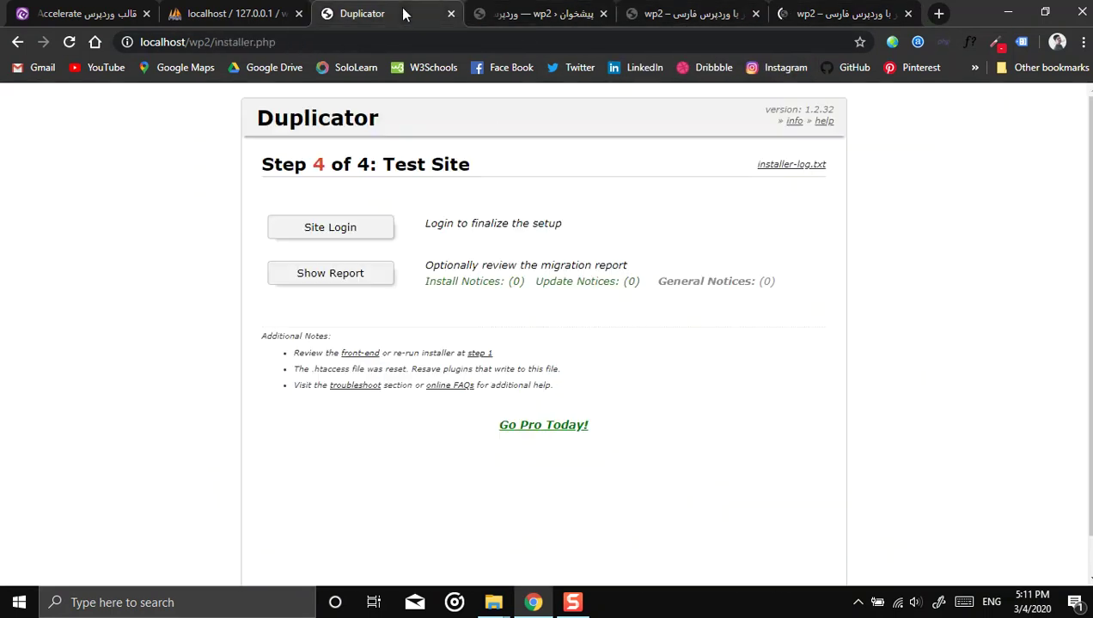
left_click(567, 603)
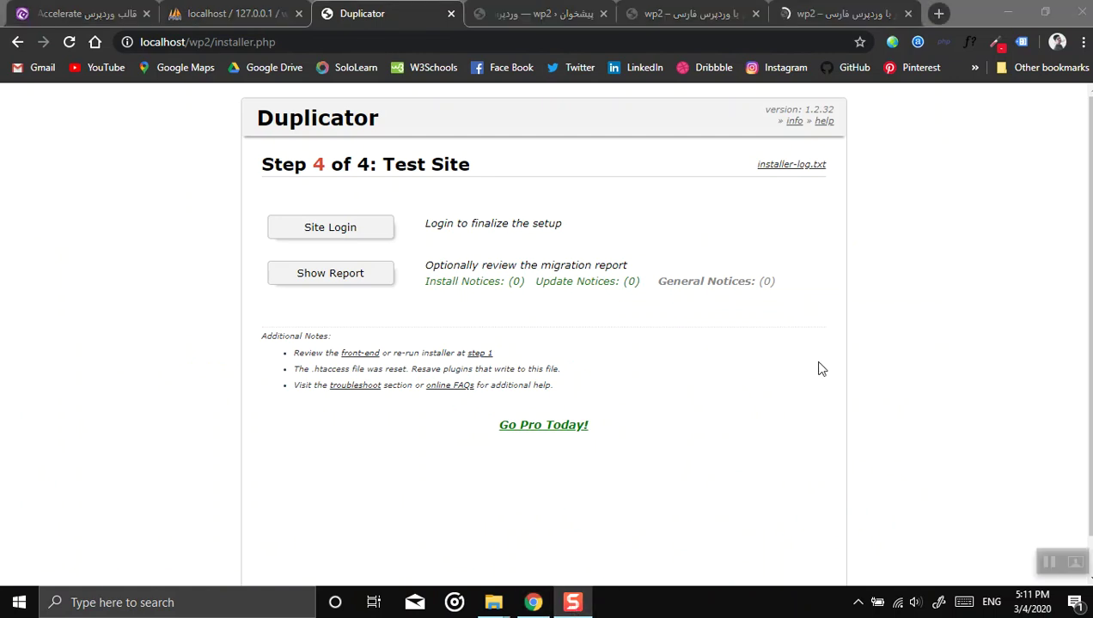